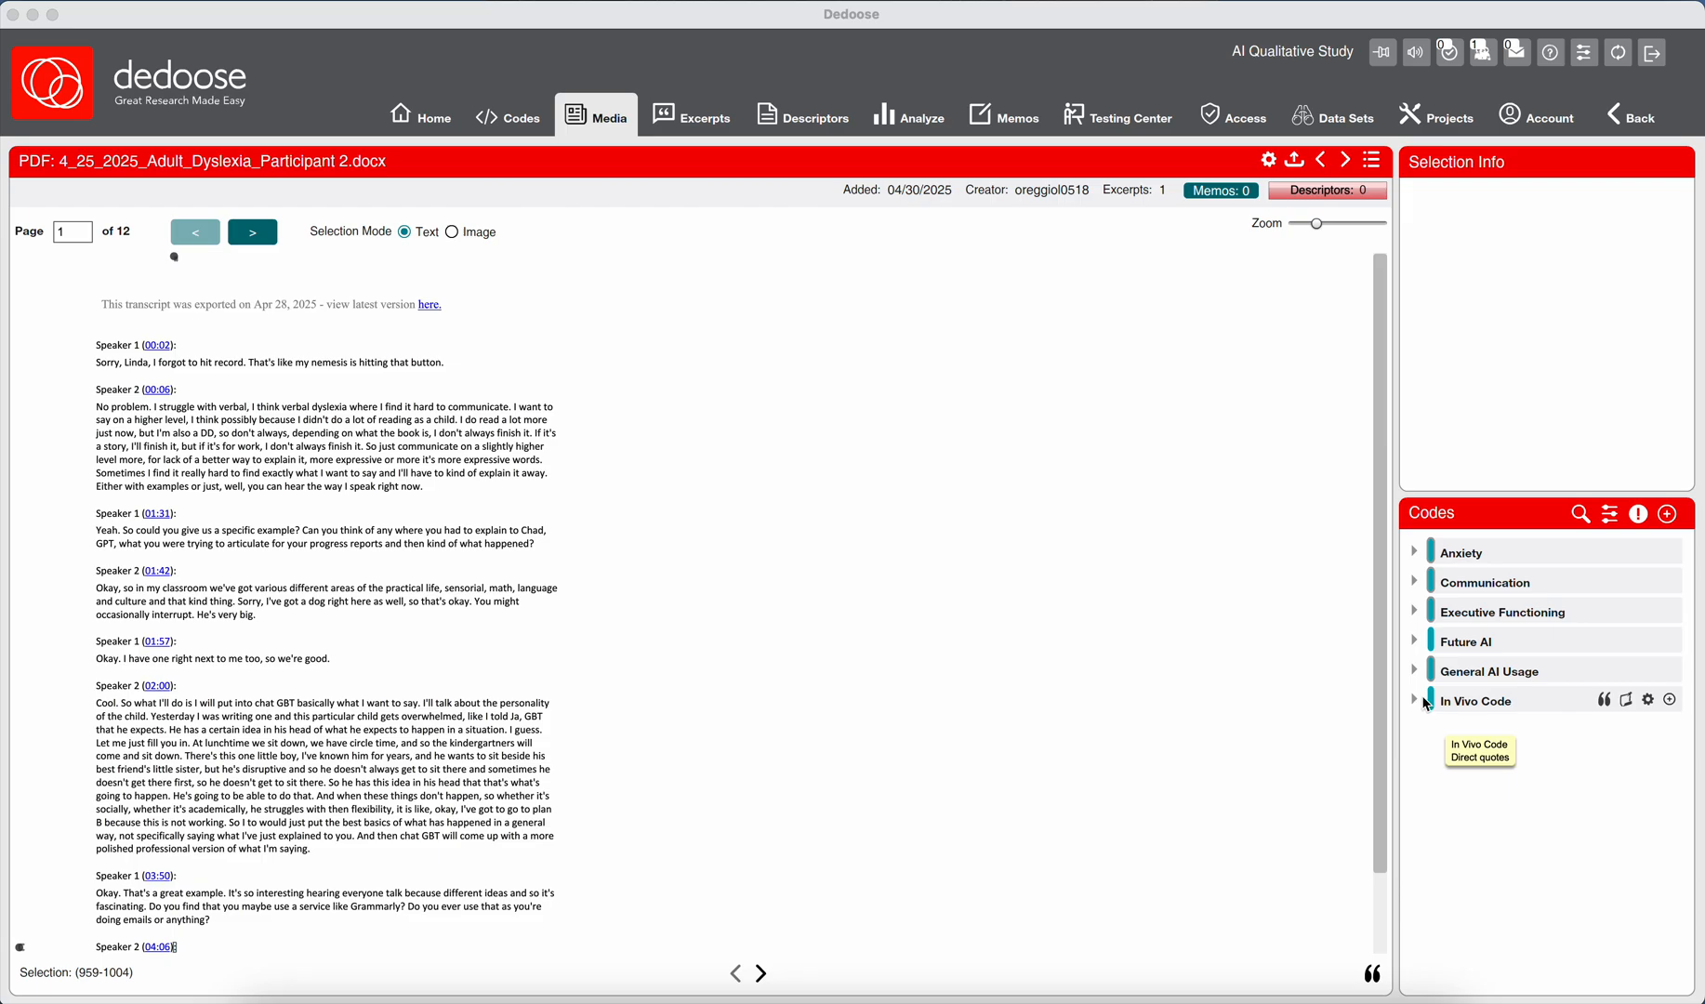
# Expand the In Vivo Code group to view its child codes, and collapse it again.
pyautogui.click(1415, 703)
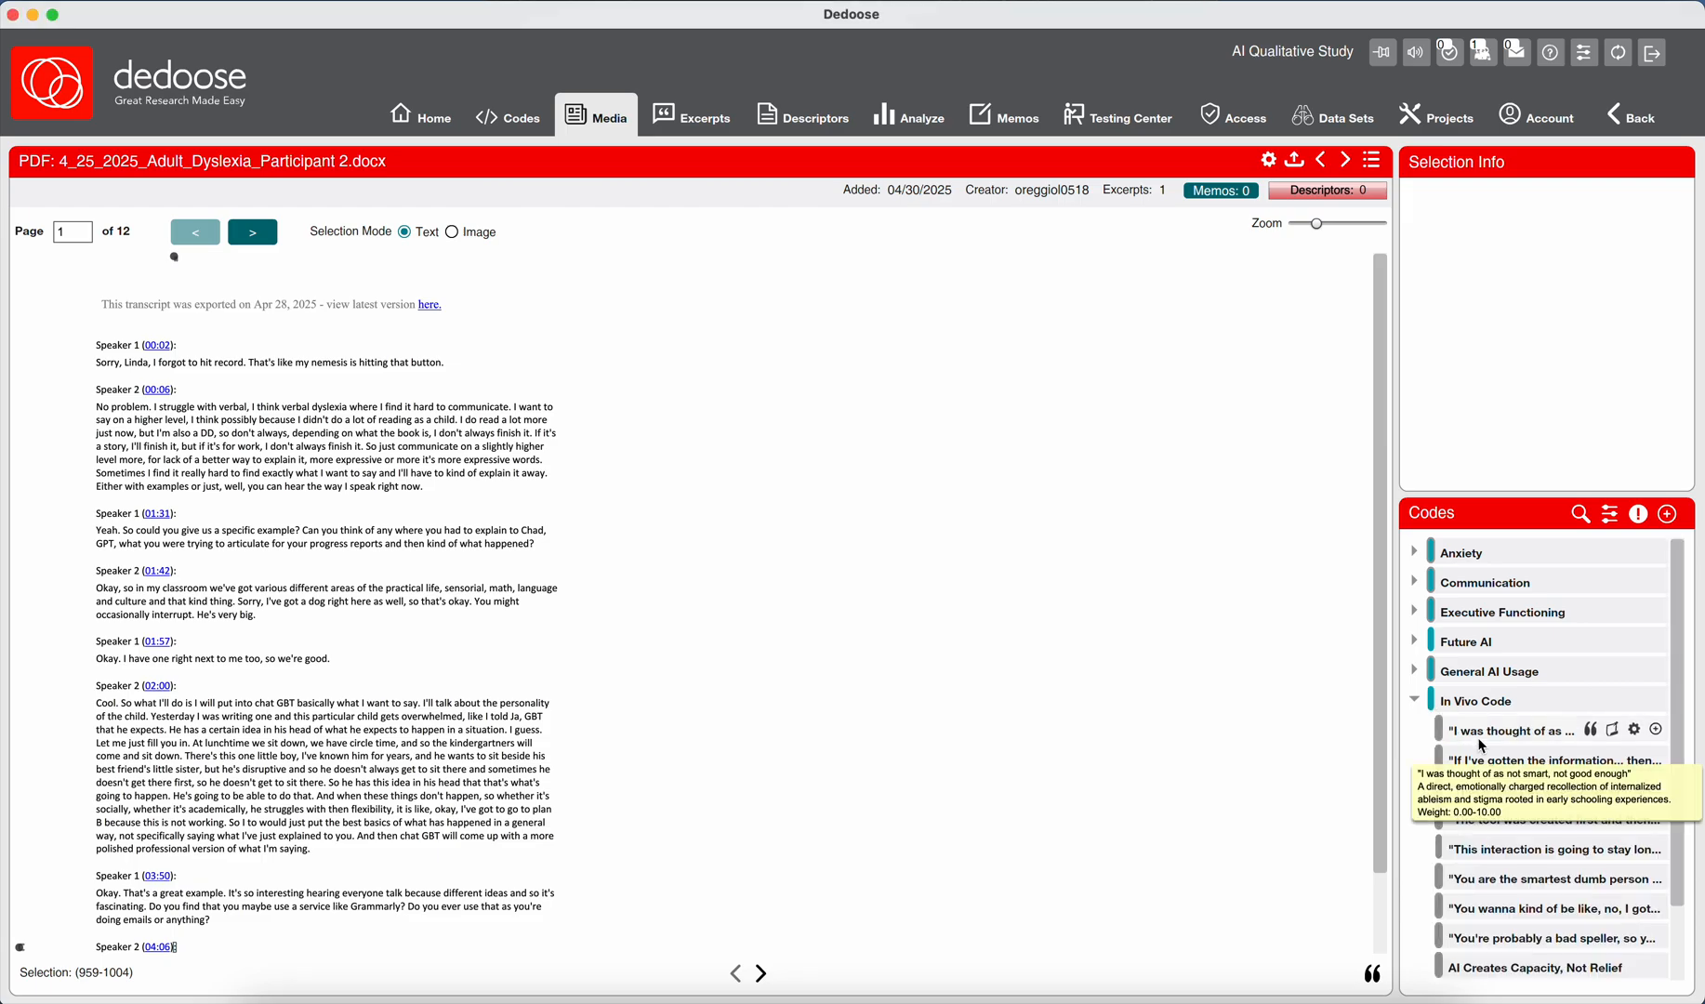
pyautogui.click(1414, 701)
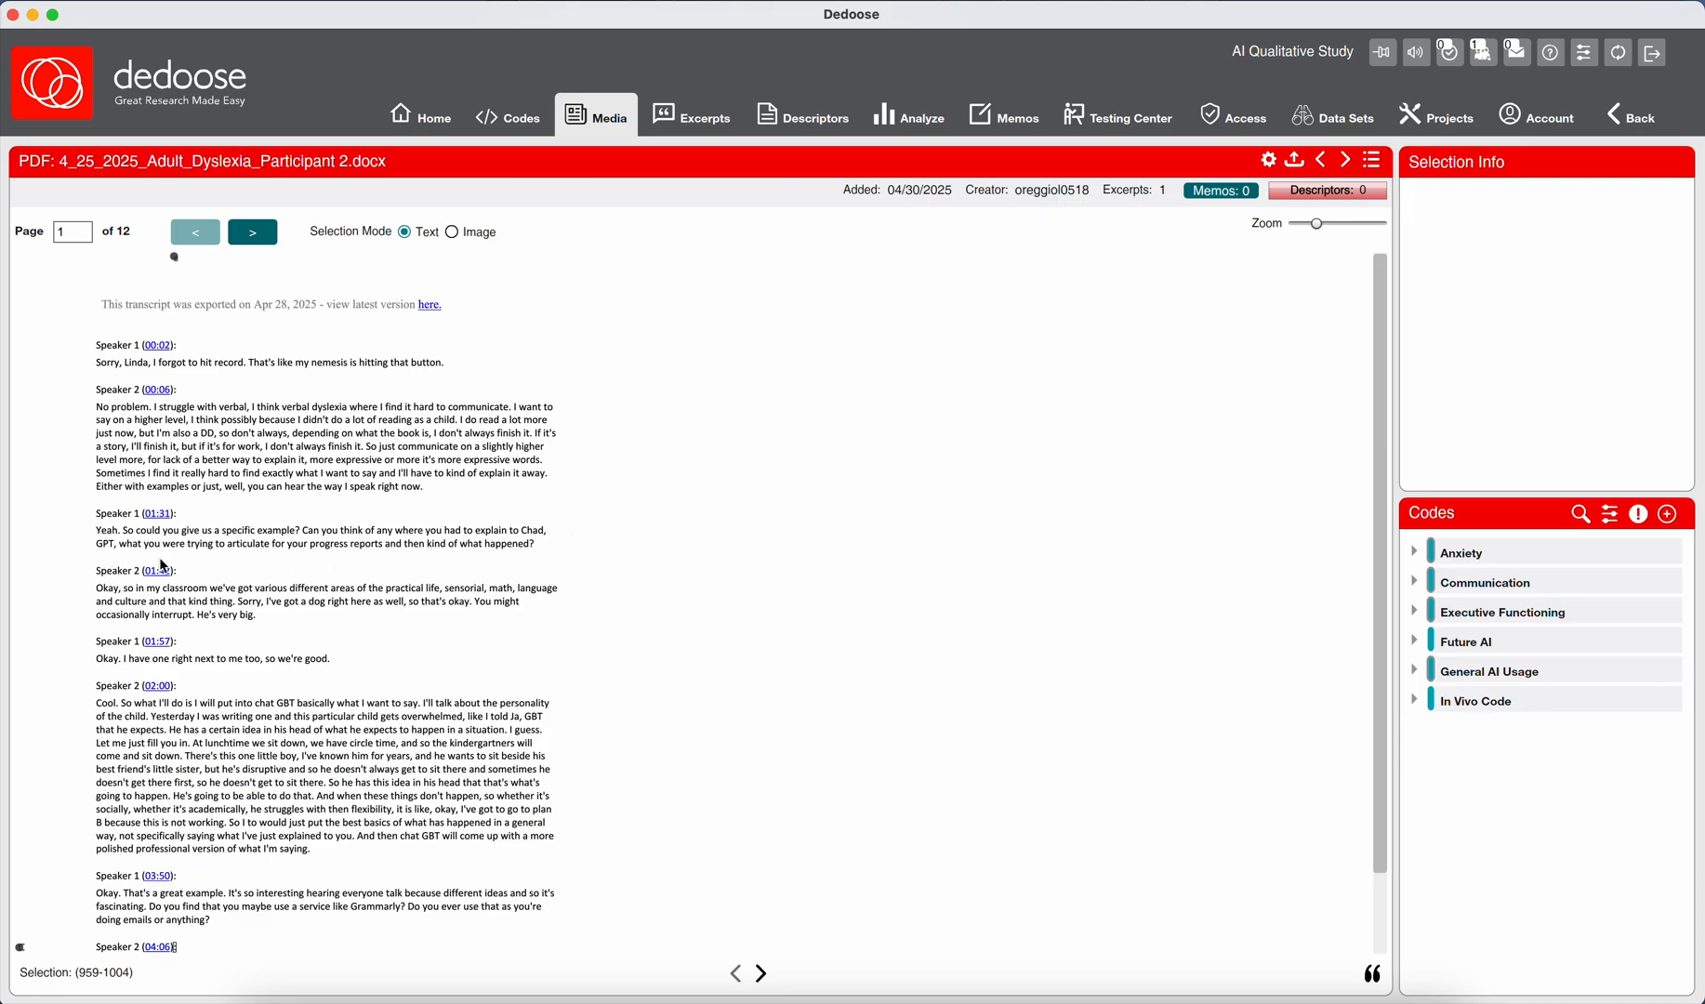
# Review Speaker 2's 01:42 reply, highlighting the words from "practical life" to "that kind thing".
pyautogui.scroll(-2, 163, 566)
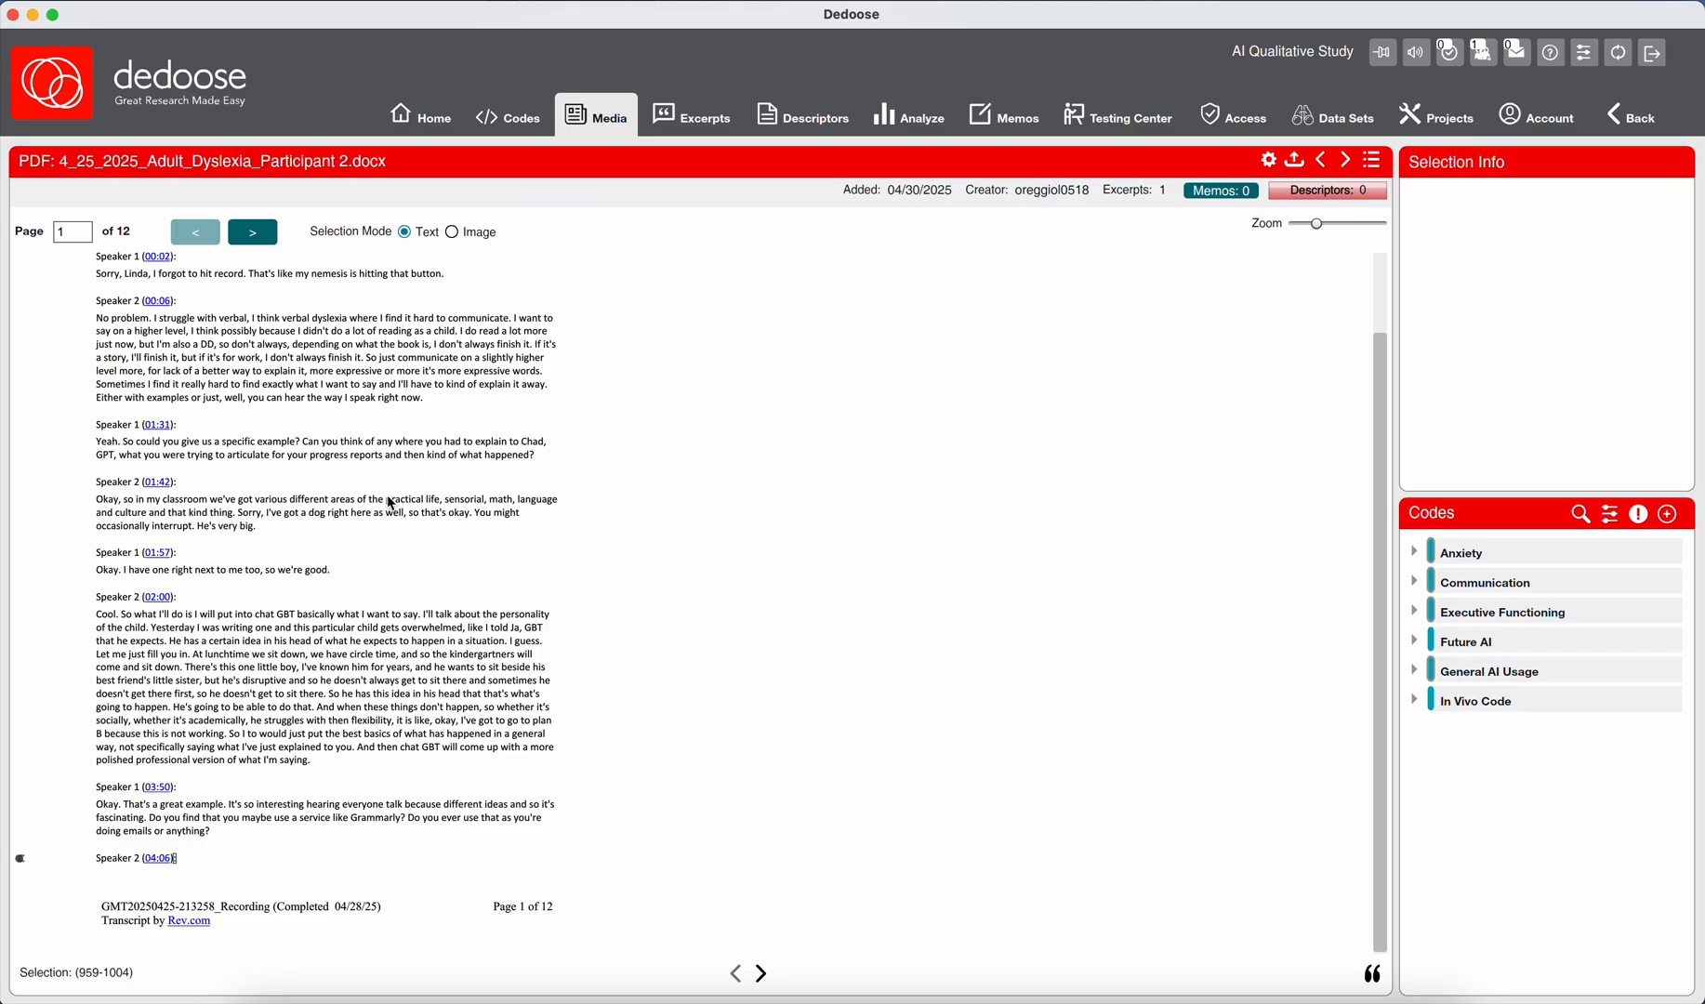
pyautogui.moveTo(391, 500); pyautogui.dragTo(234, 513)
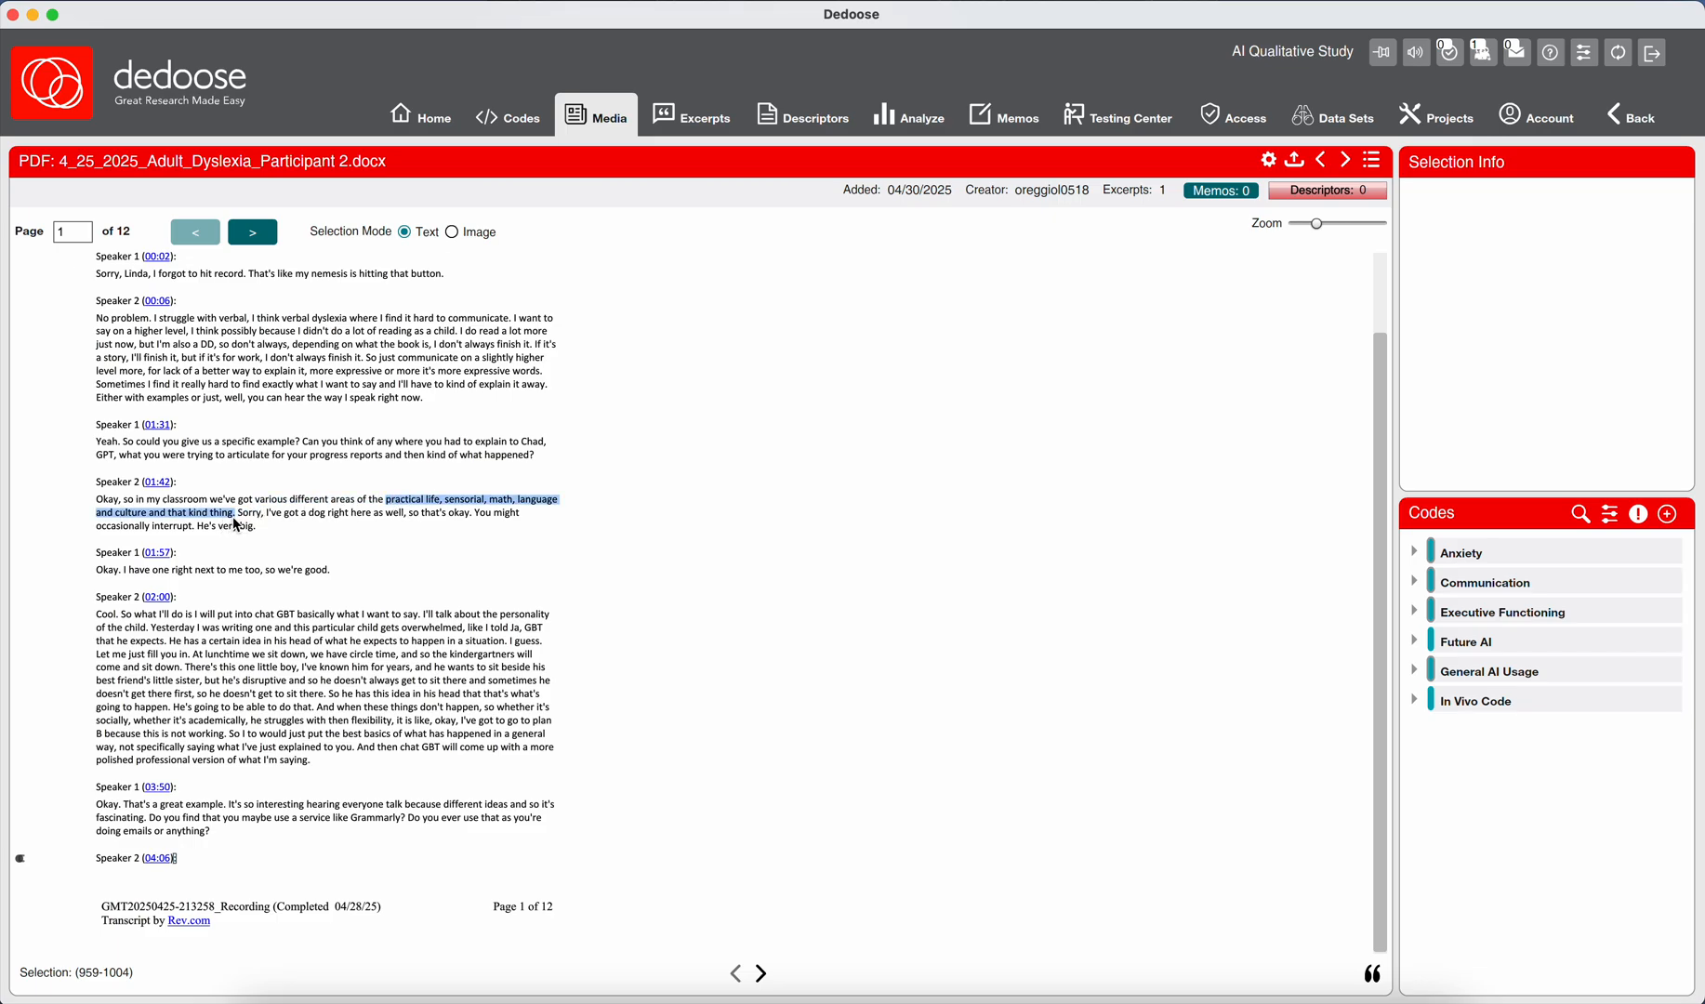
pyautogui.click(235, 520)
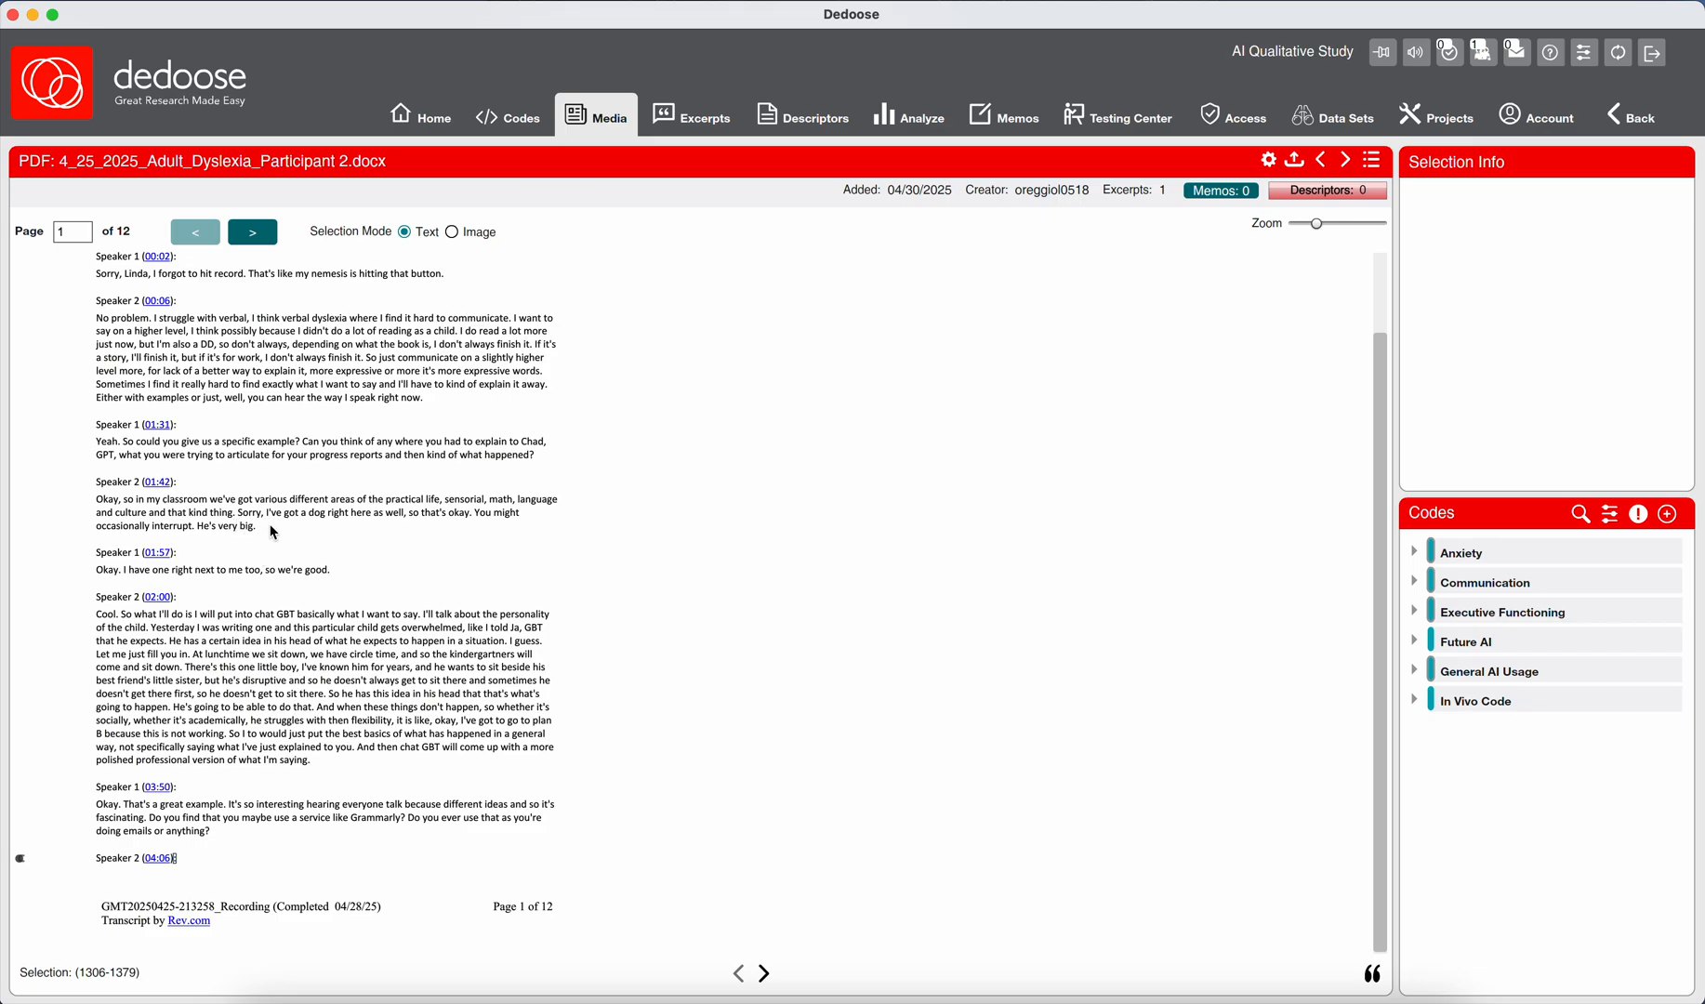
# Highlight Speaker 2's 02:00 reply from "So what I'll do" through "what I'm saying.".
pyautogui.click(126, 622)
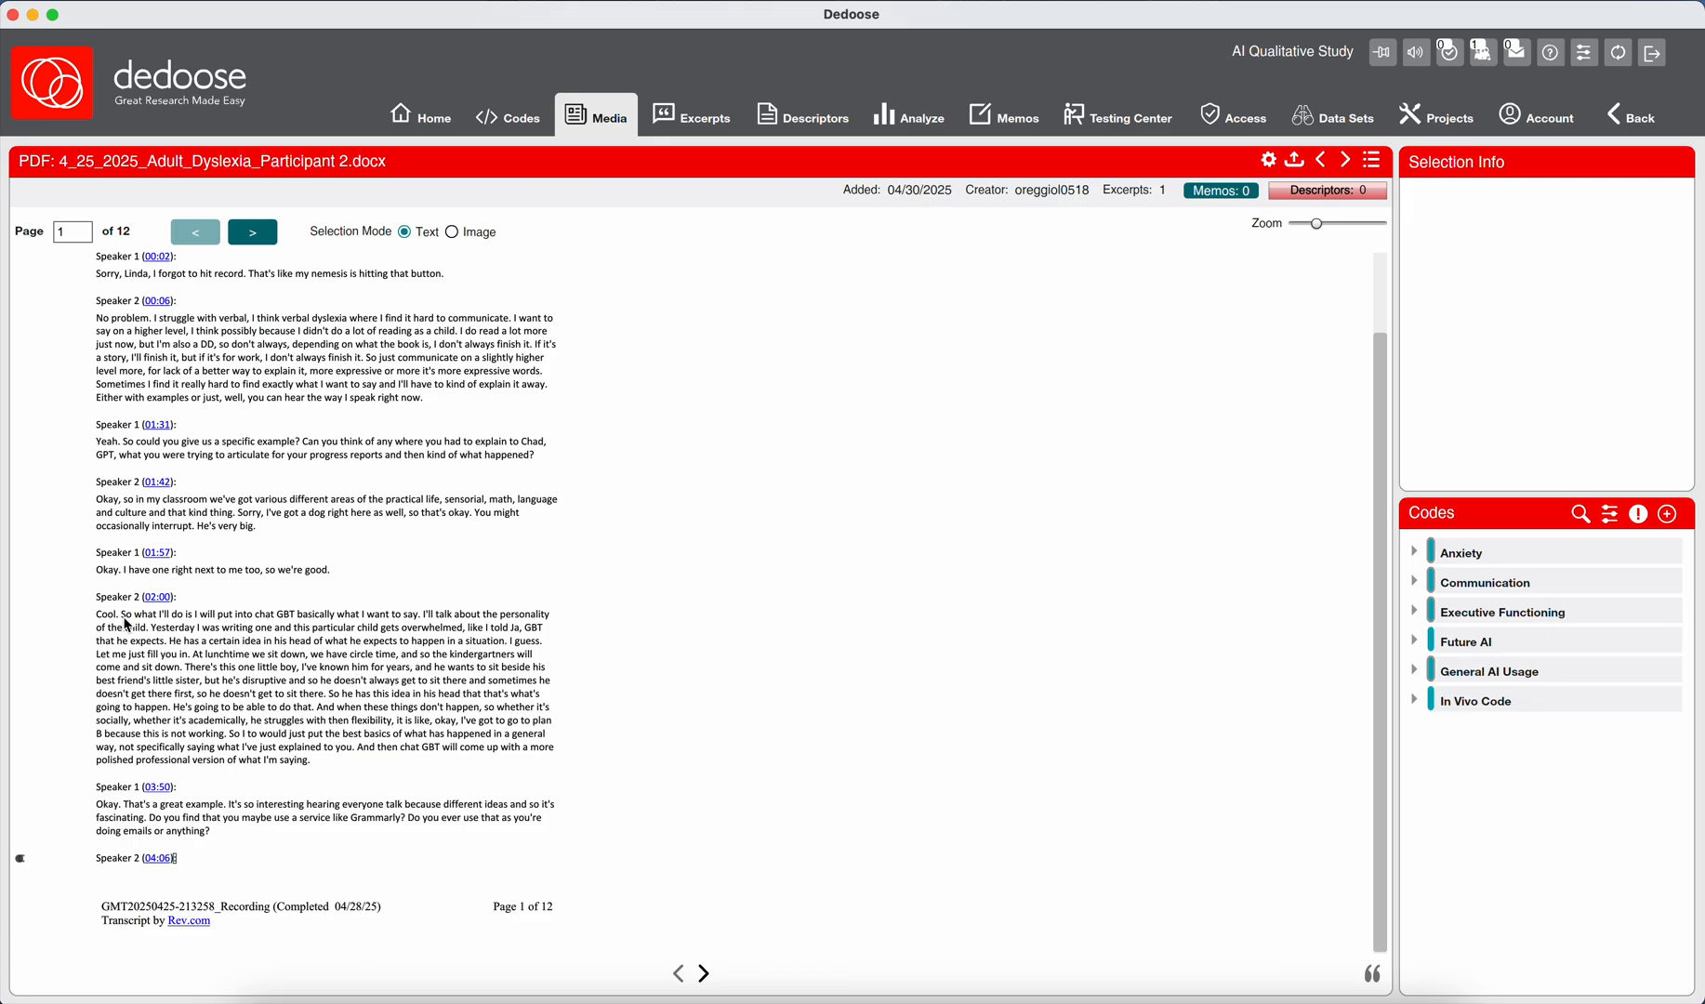
pyautogui.moveTo(126, 622); pyautogui.dragTo(244, 640)
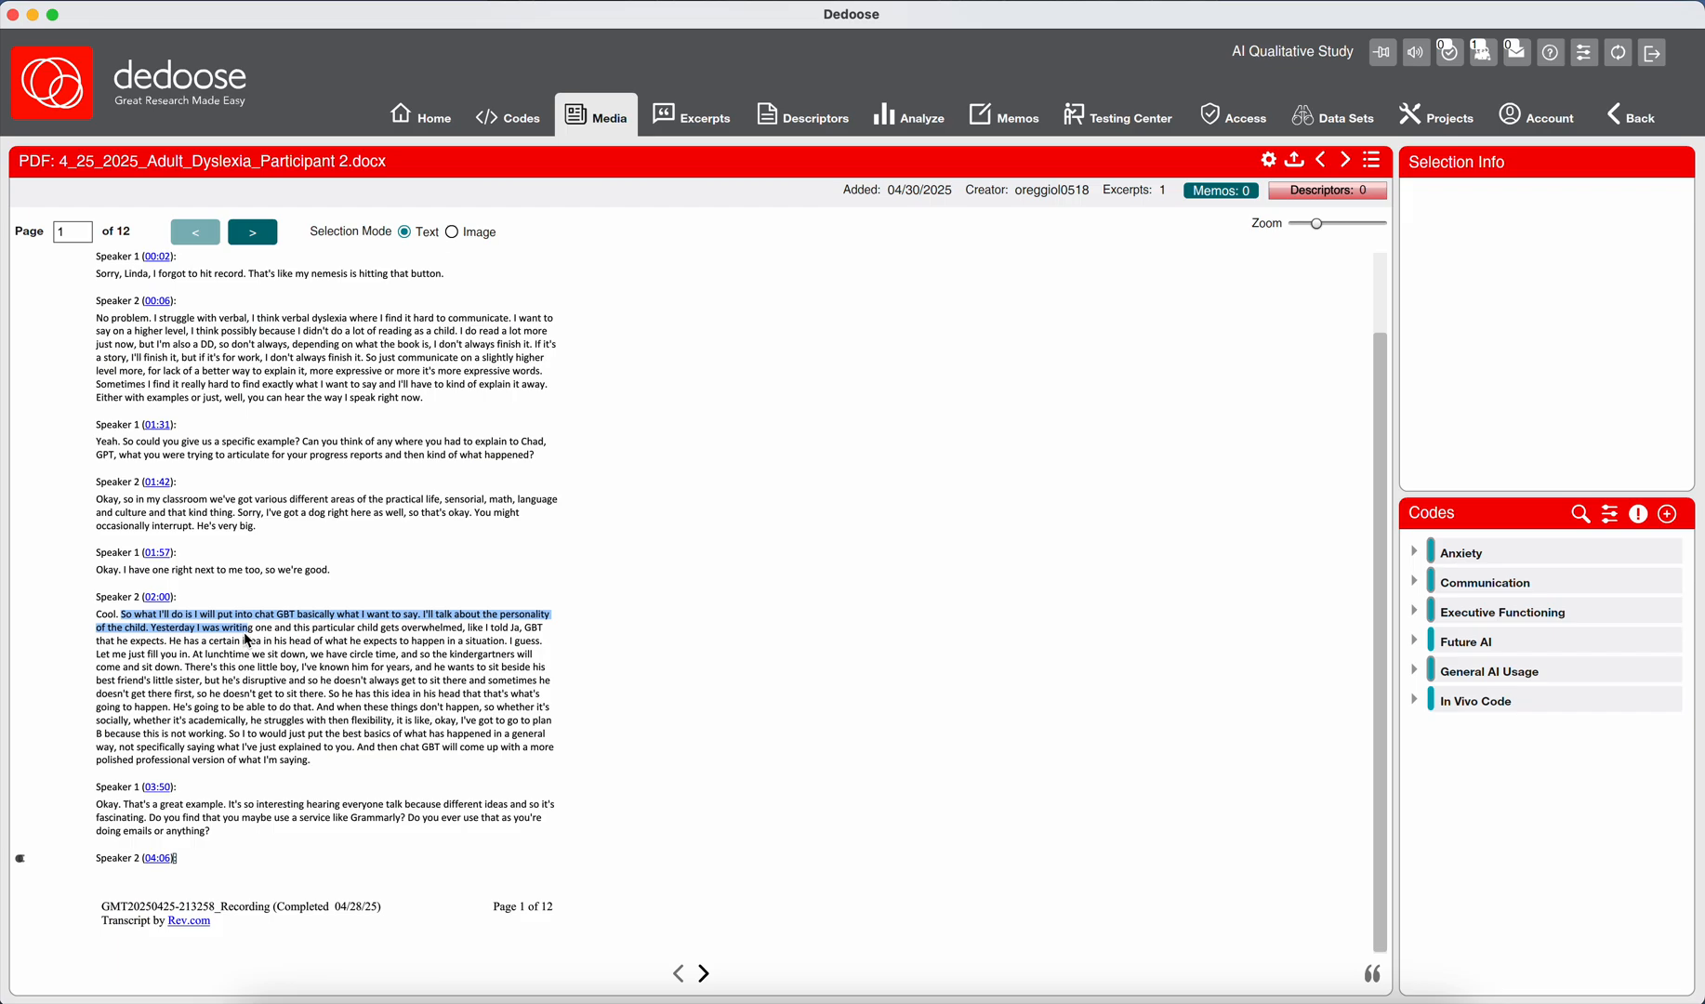
pyautogui.moveTo(248, 641); pyautogui.dragTo(248, 644)
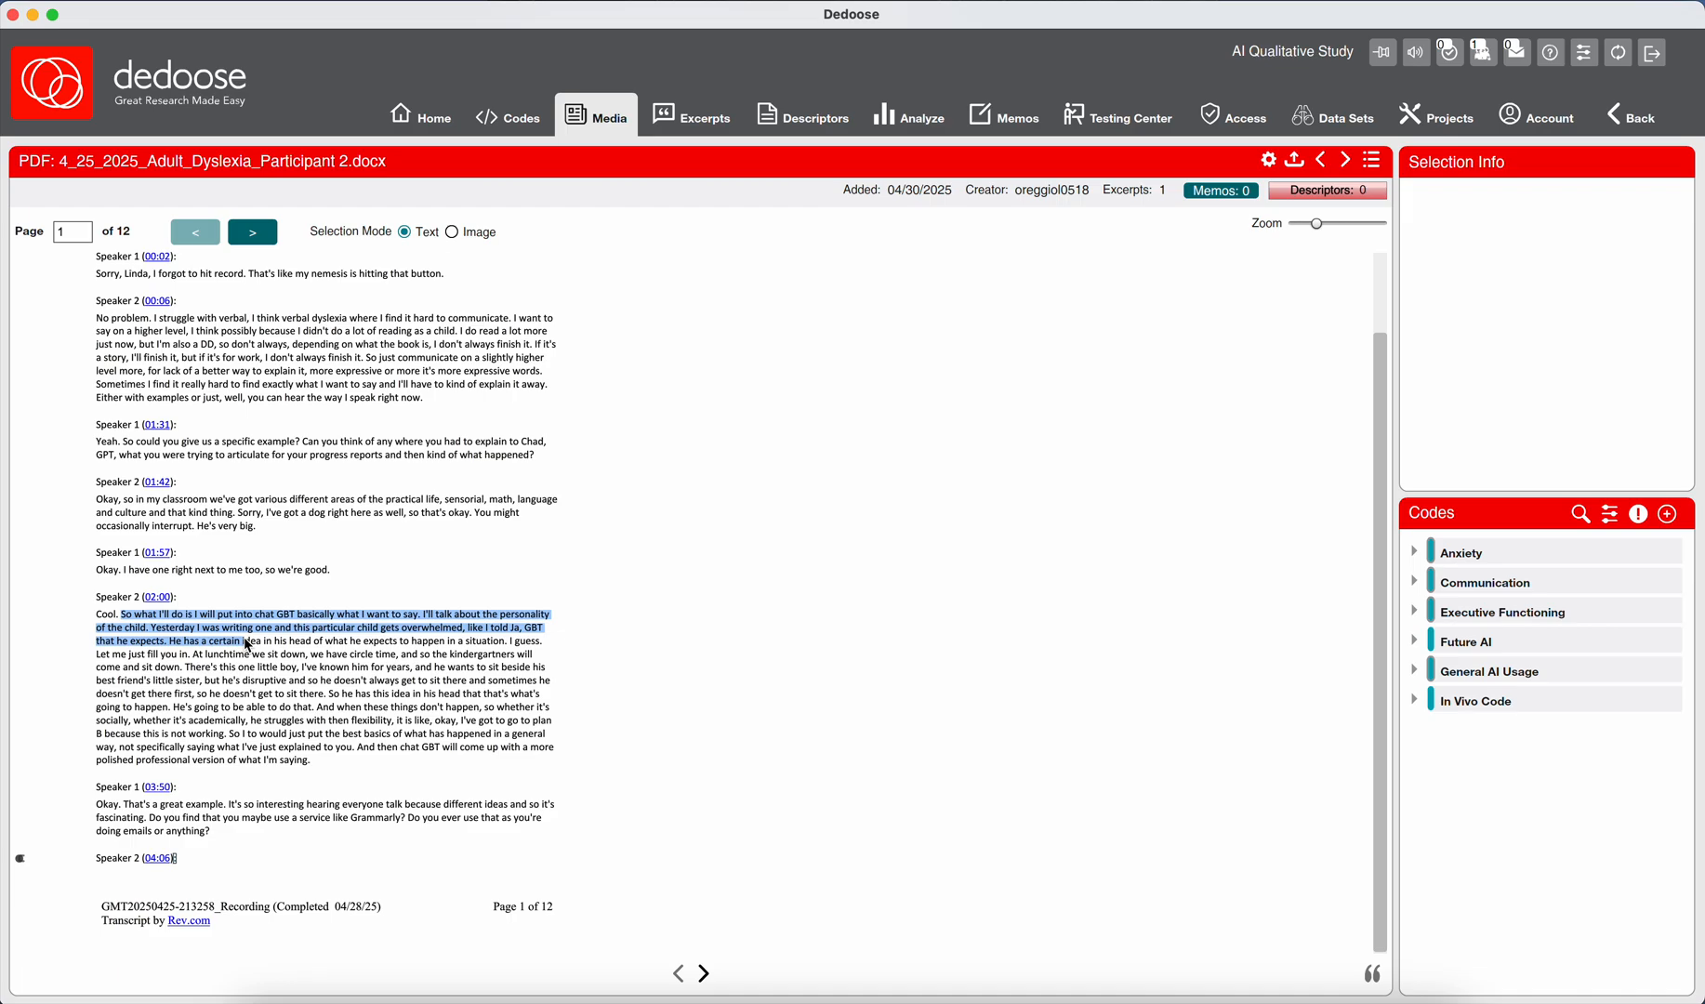
pyautogui.moveTo(251, 651); pyautogui.dragTo(252, 670)
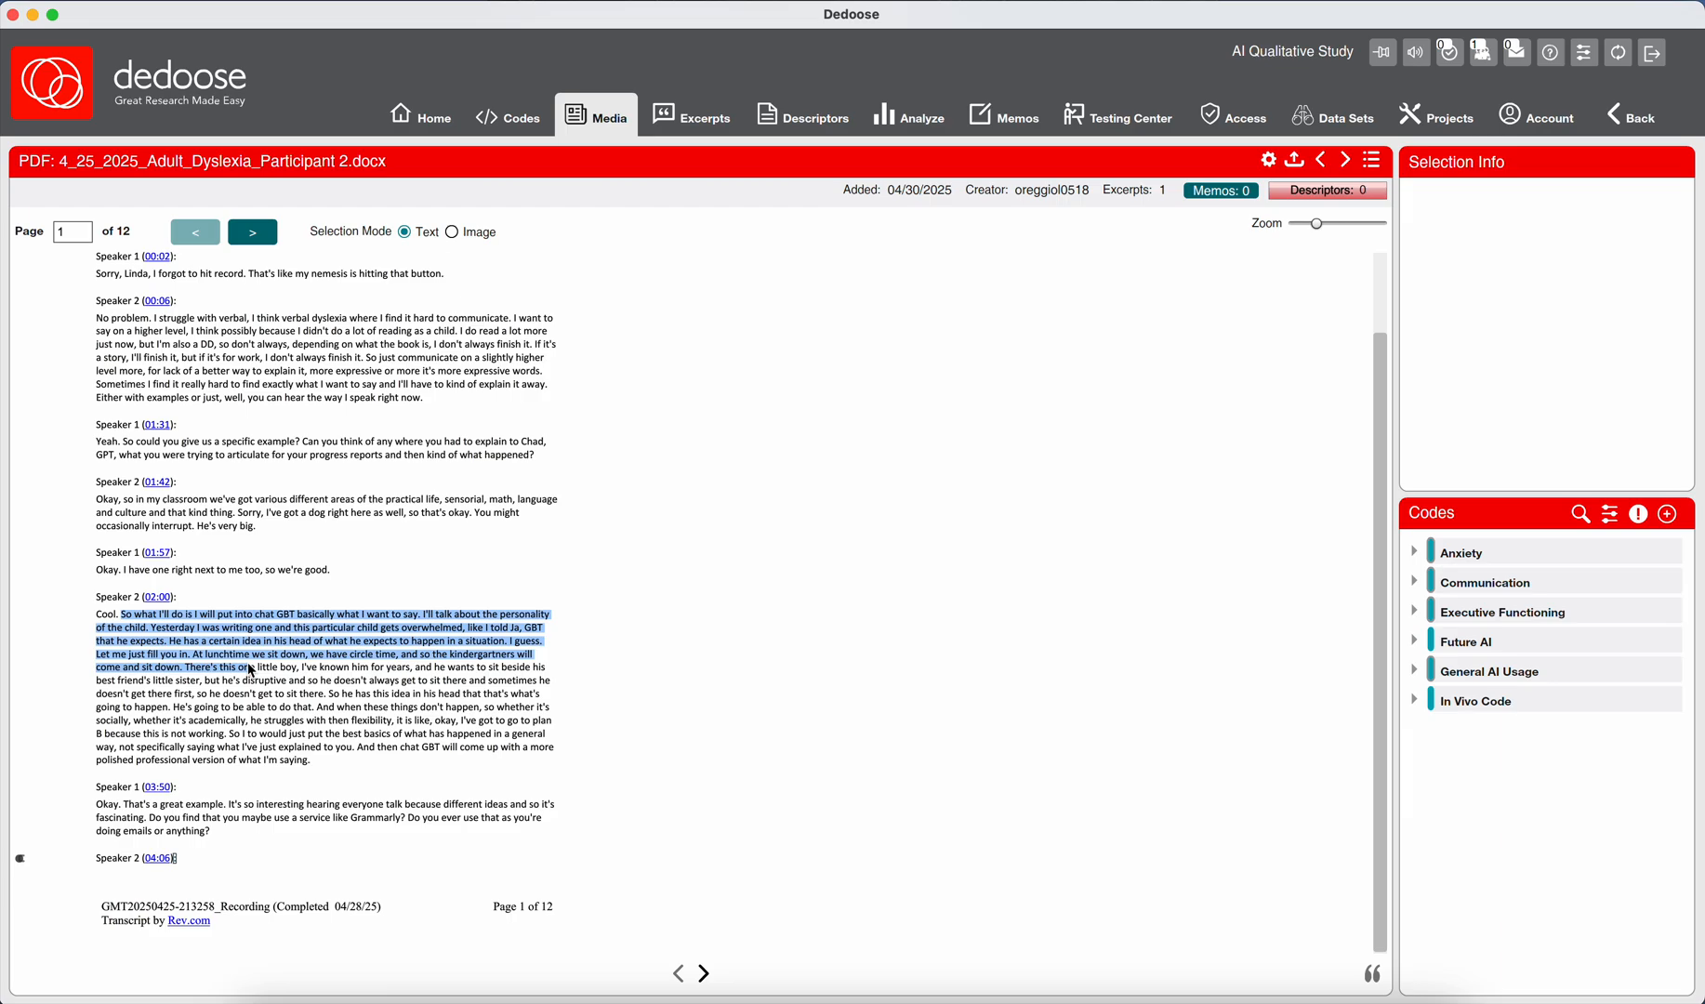
pyautogui.moveTo(251, 671); pyautogui.dragTo(220, 754)
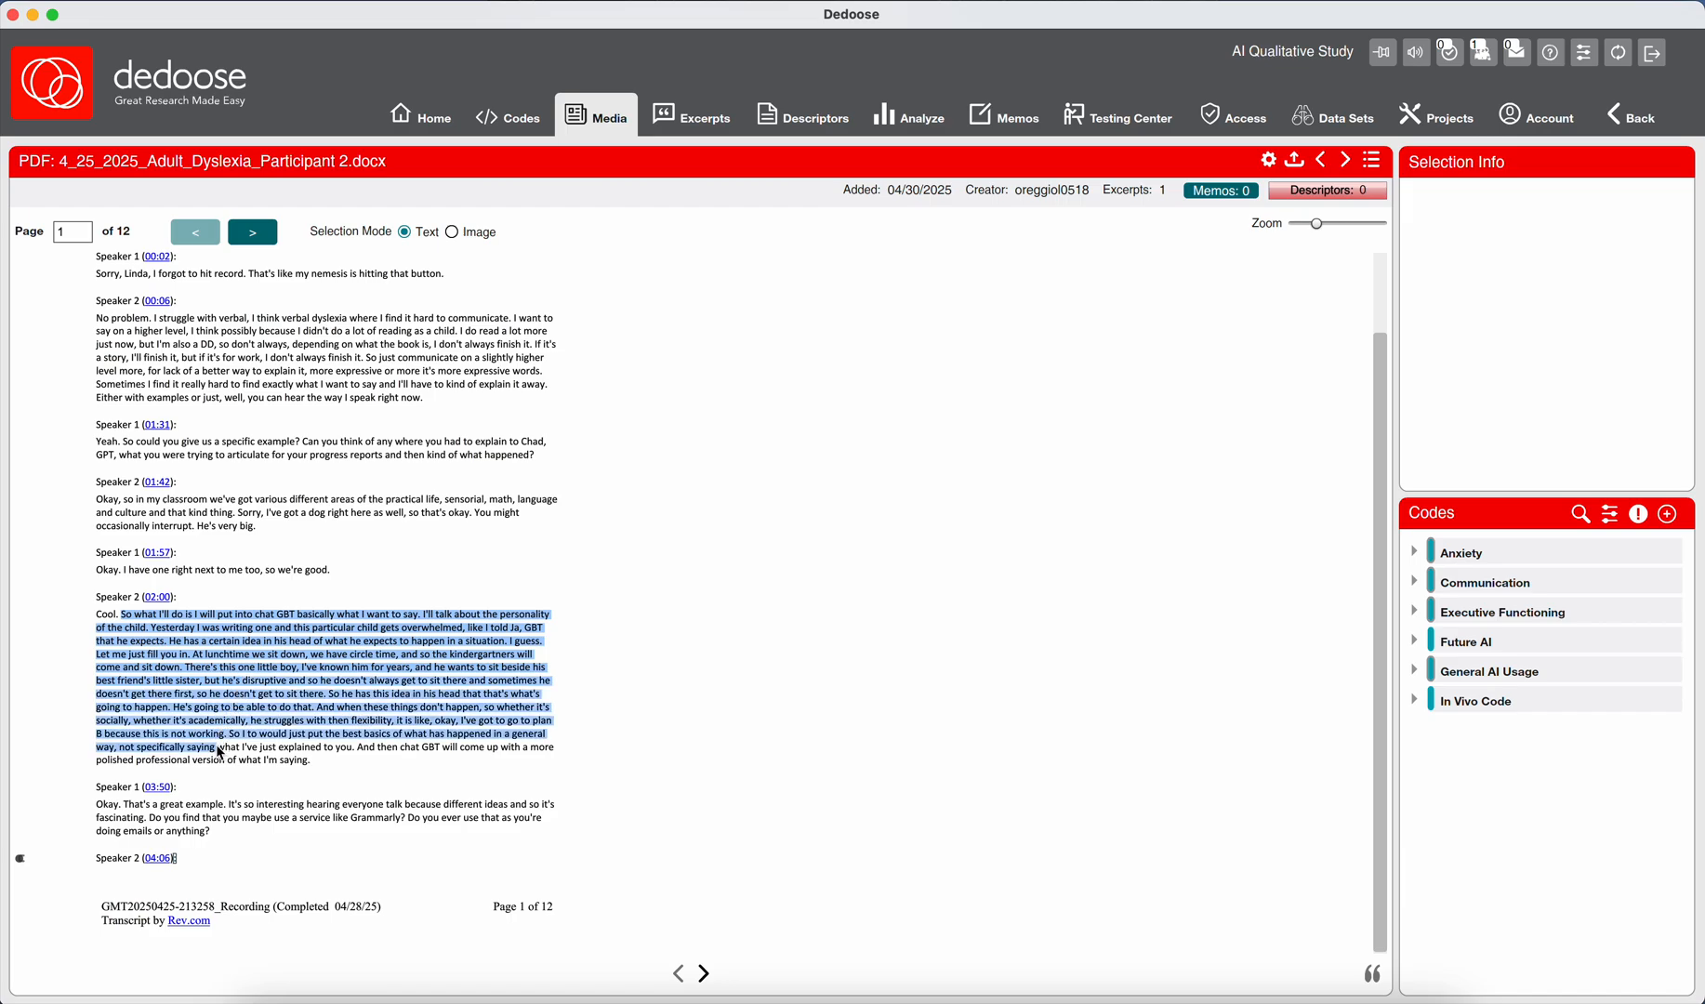
pyautogui.moveTo(219, 753); pyautogui.dragTo(219, 765)
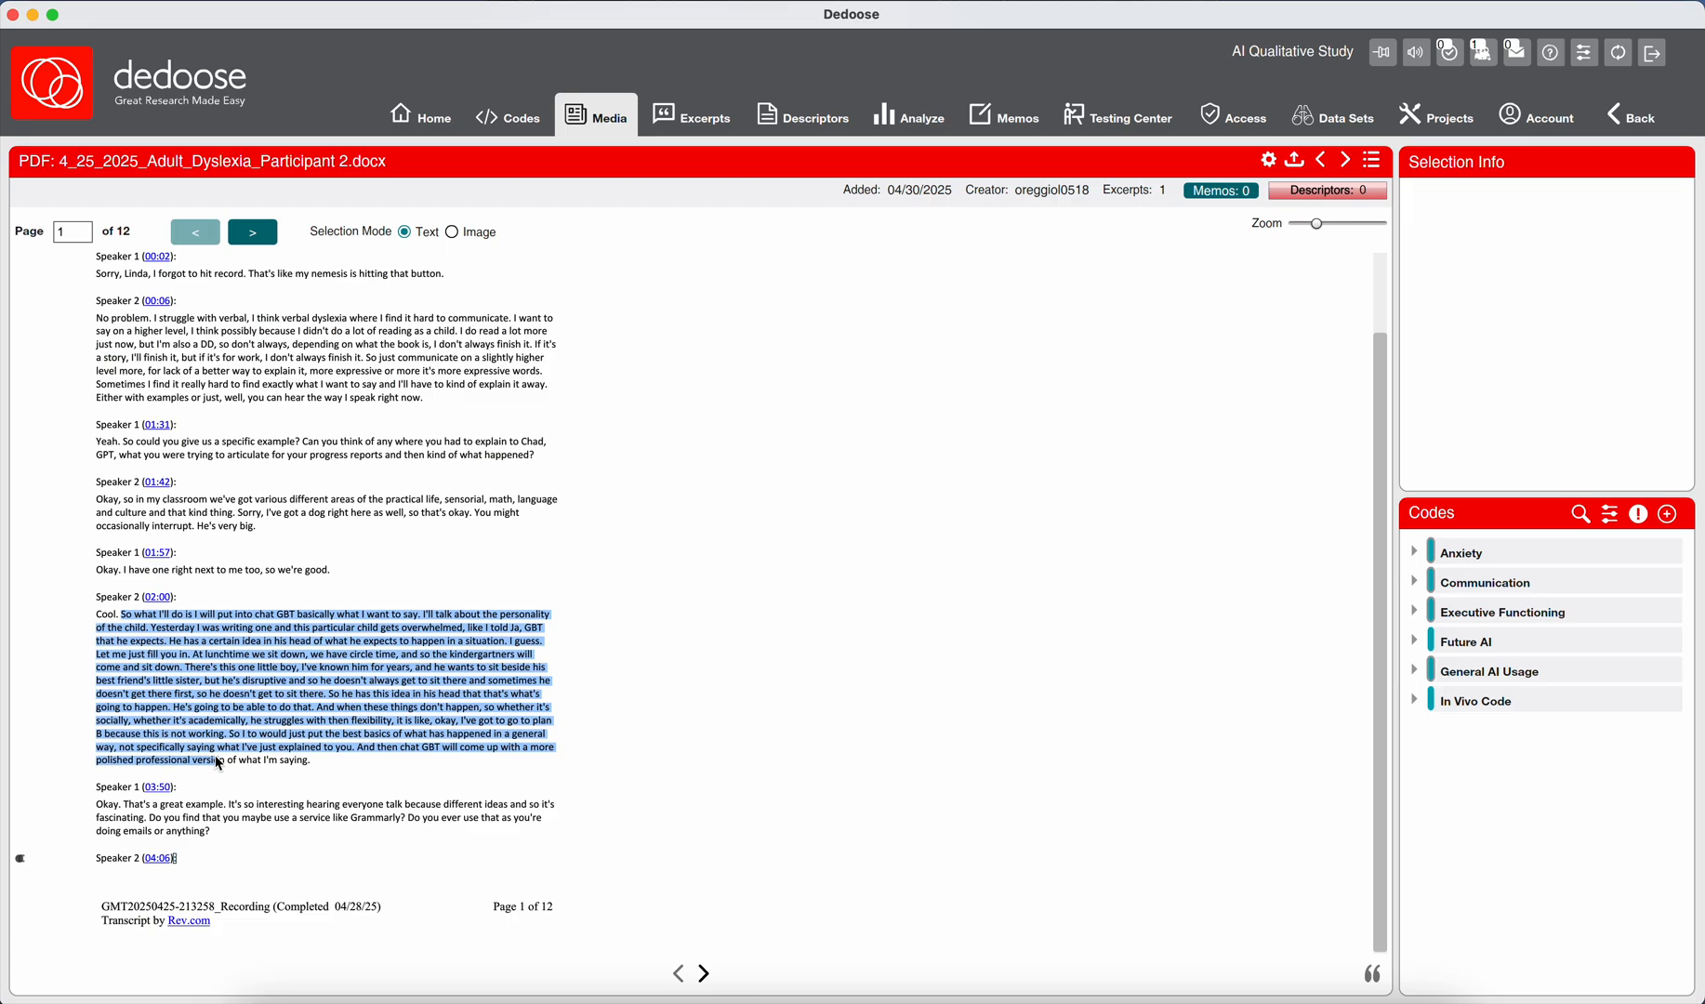
pyautogui.moveTo(215, 755); pyautogui.dragTo(316, 757)
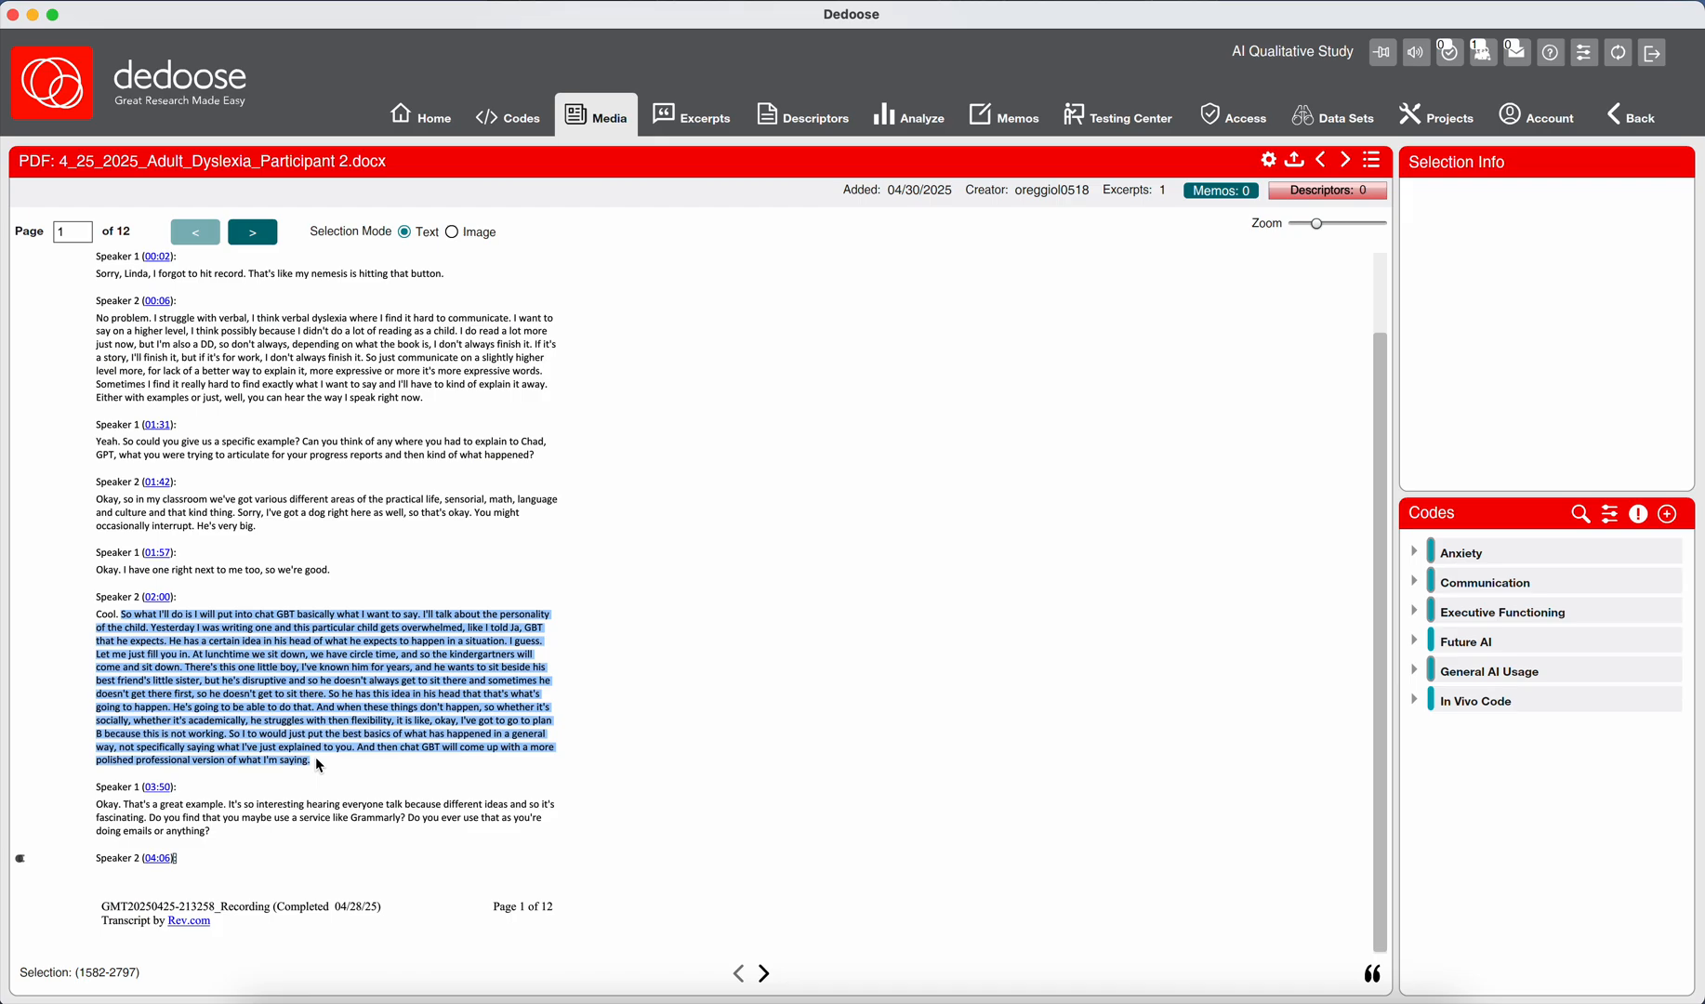
pyautogui.click(1666, 515)
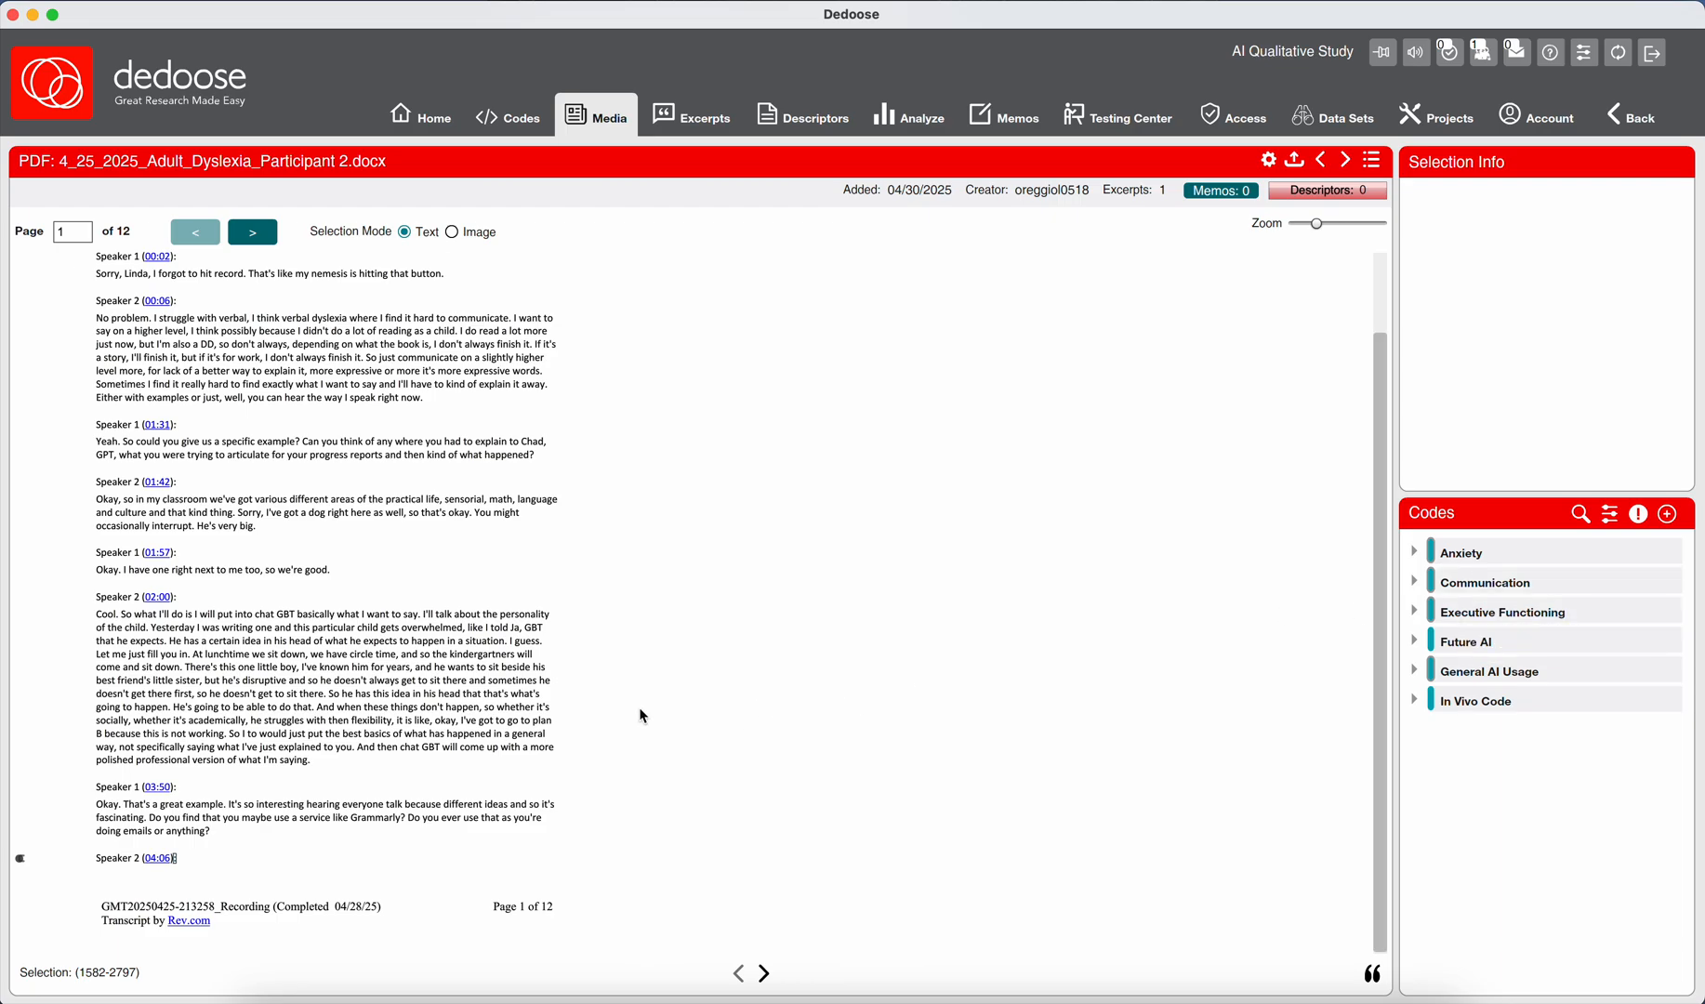
pyautogui.moveTo(122, 614); pyautogui.dragTo(316, 765)
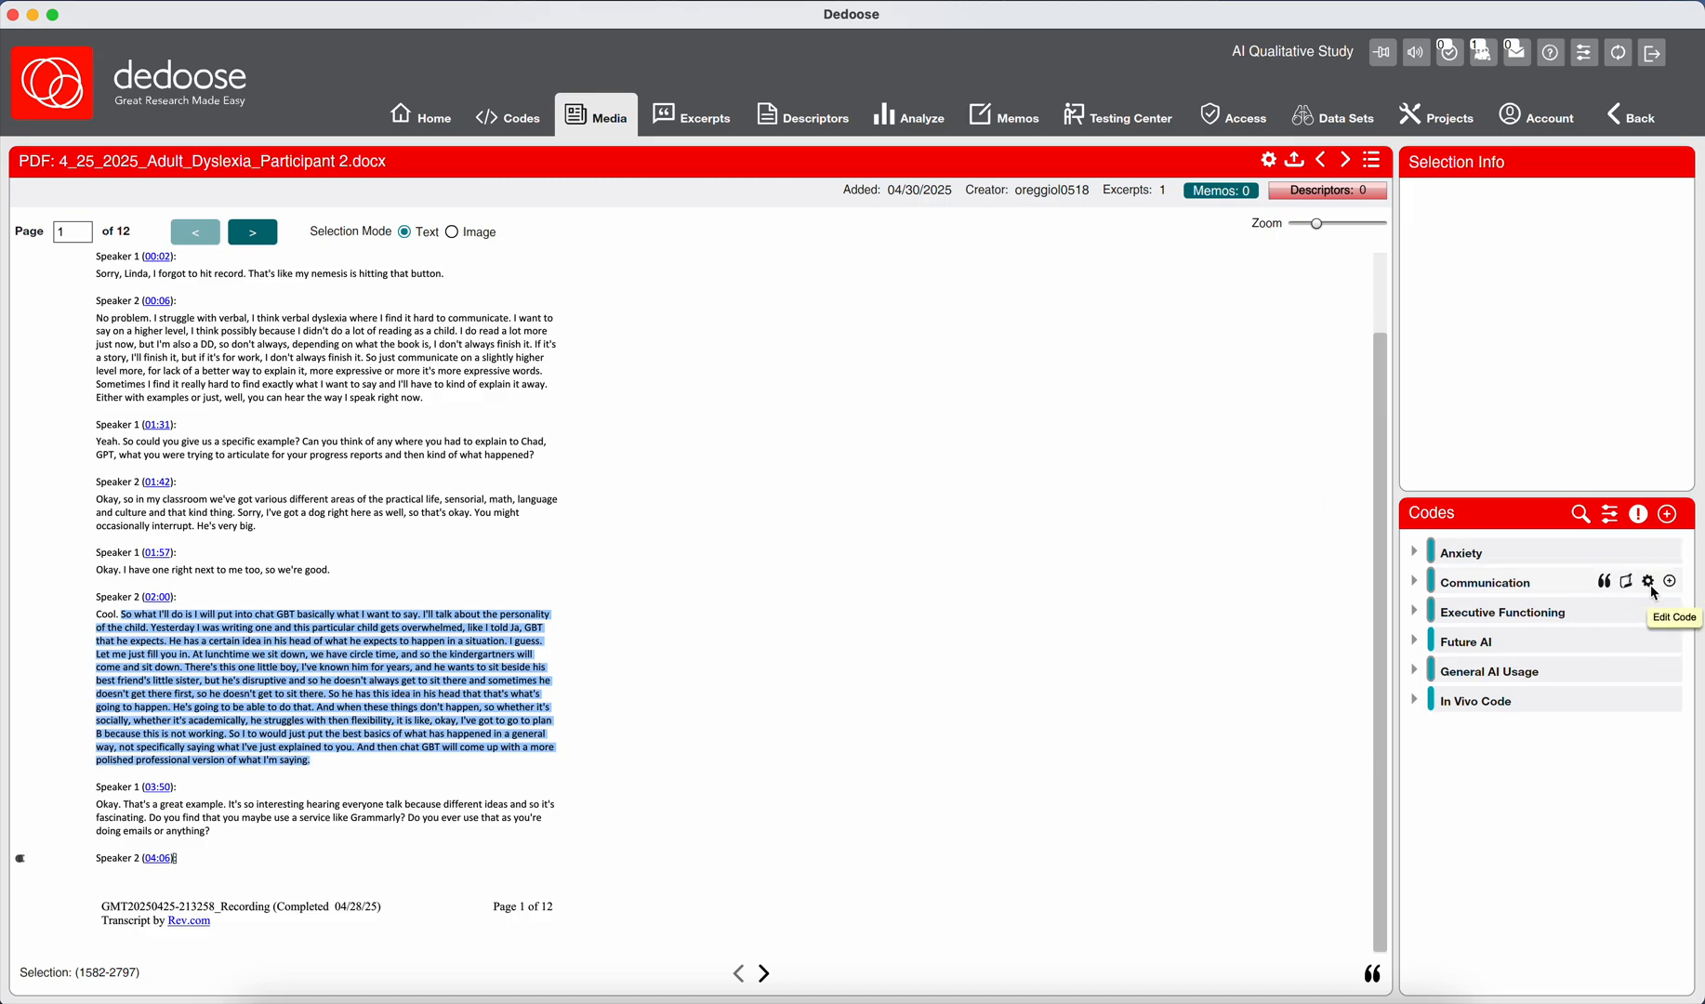
pyautogui.click(1671, 583)
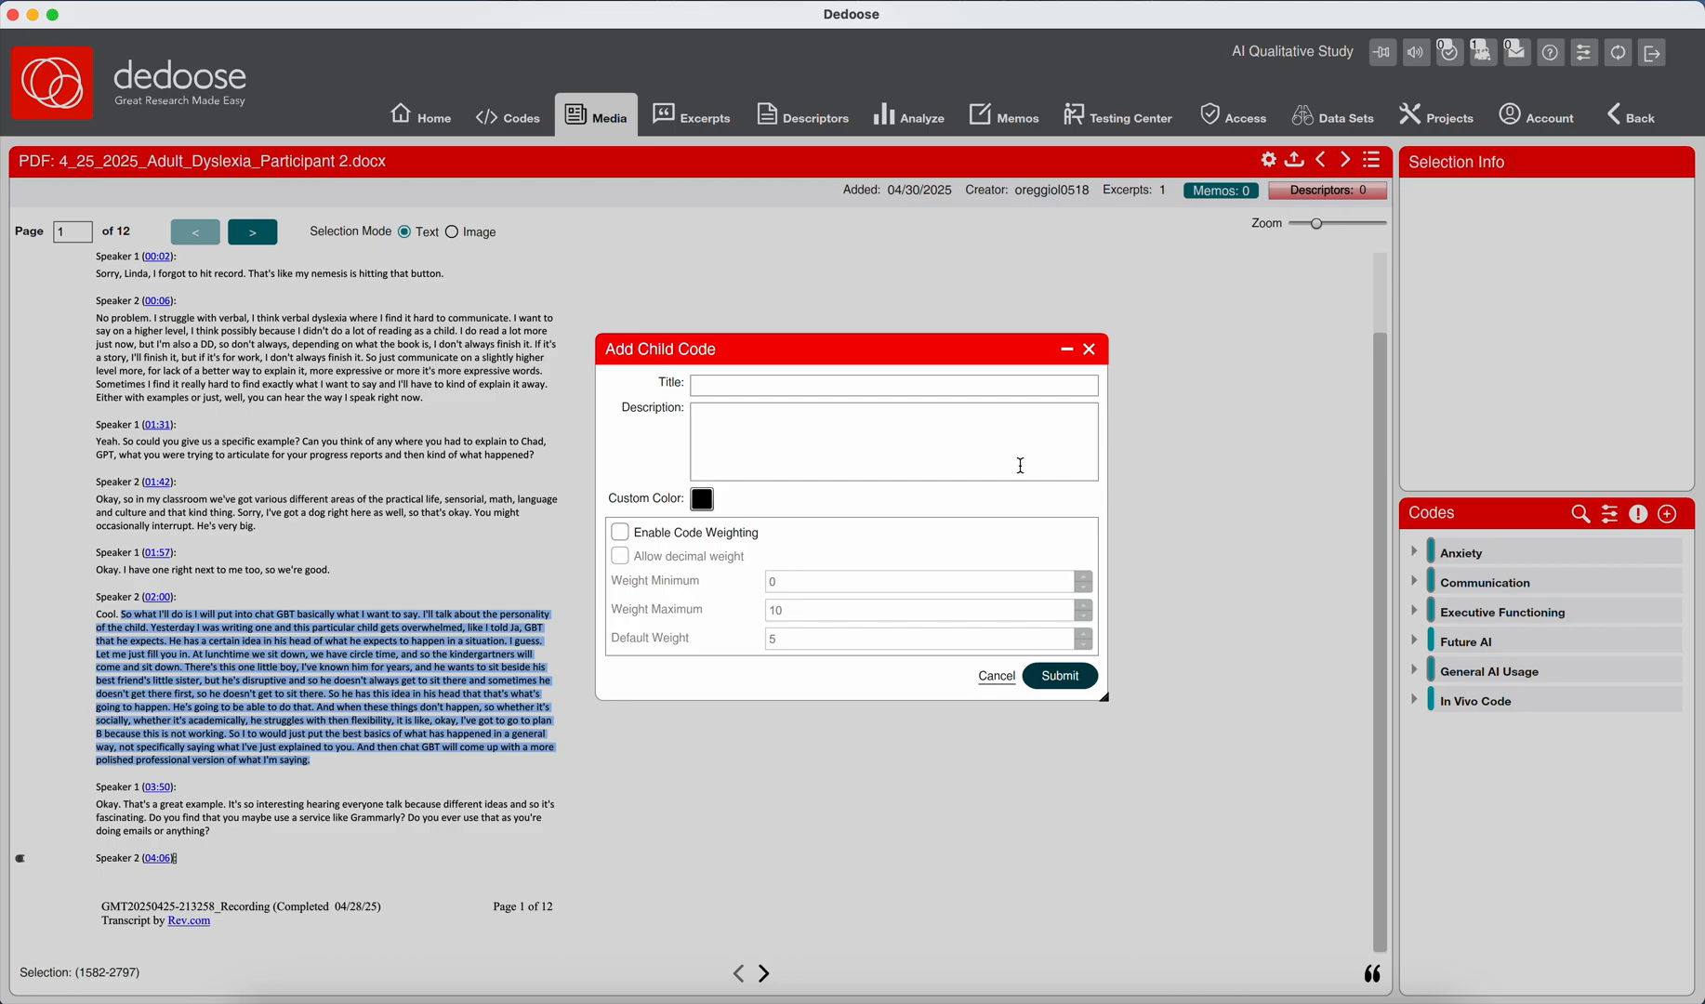
pyautogui.click(1020, 465)
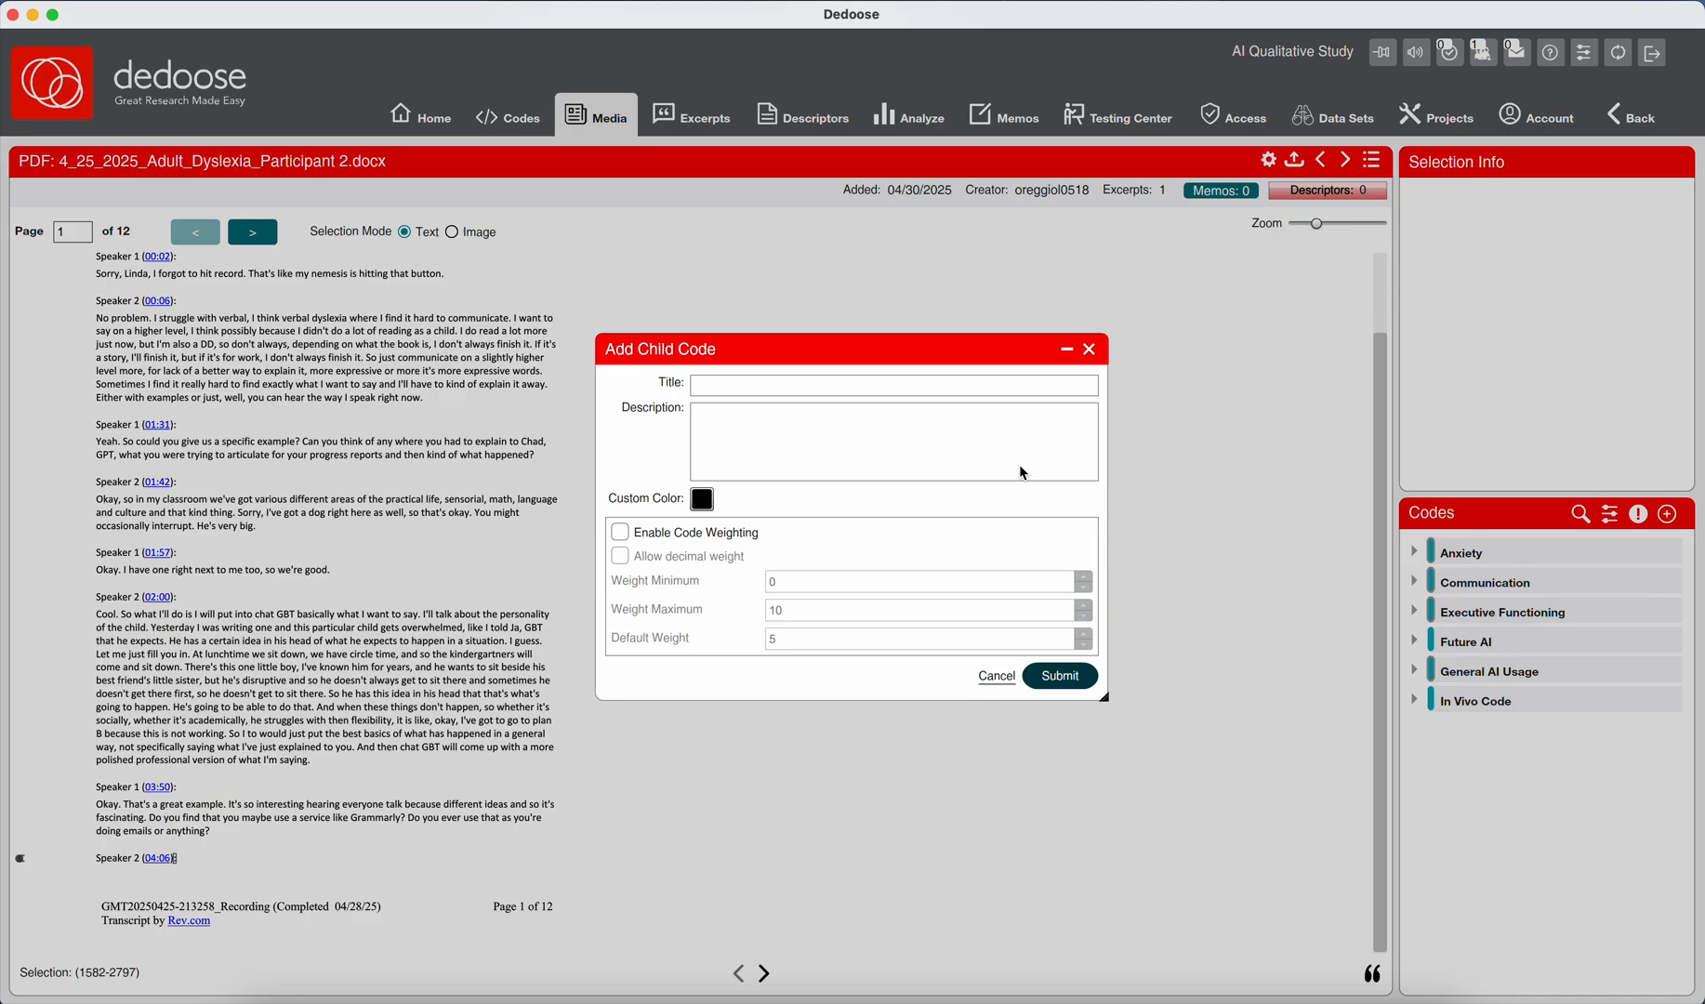
pyautogui.click(880, 392)
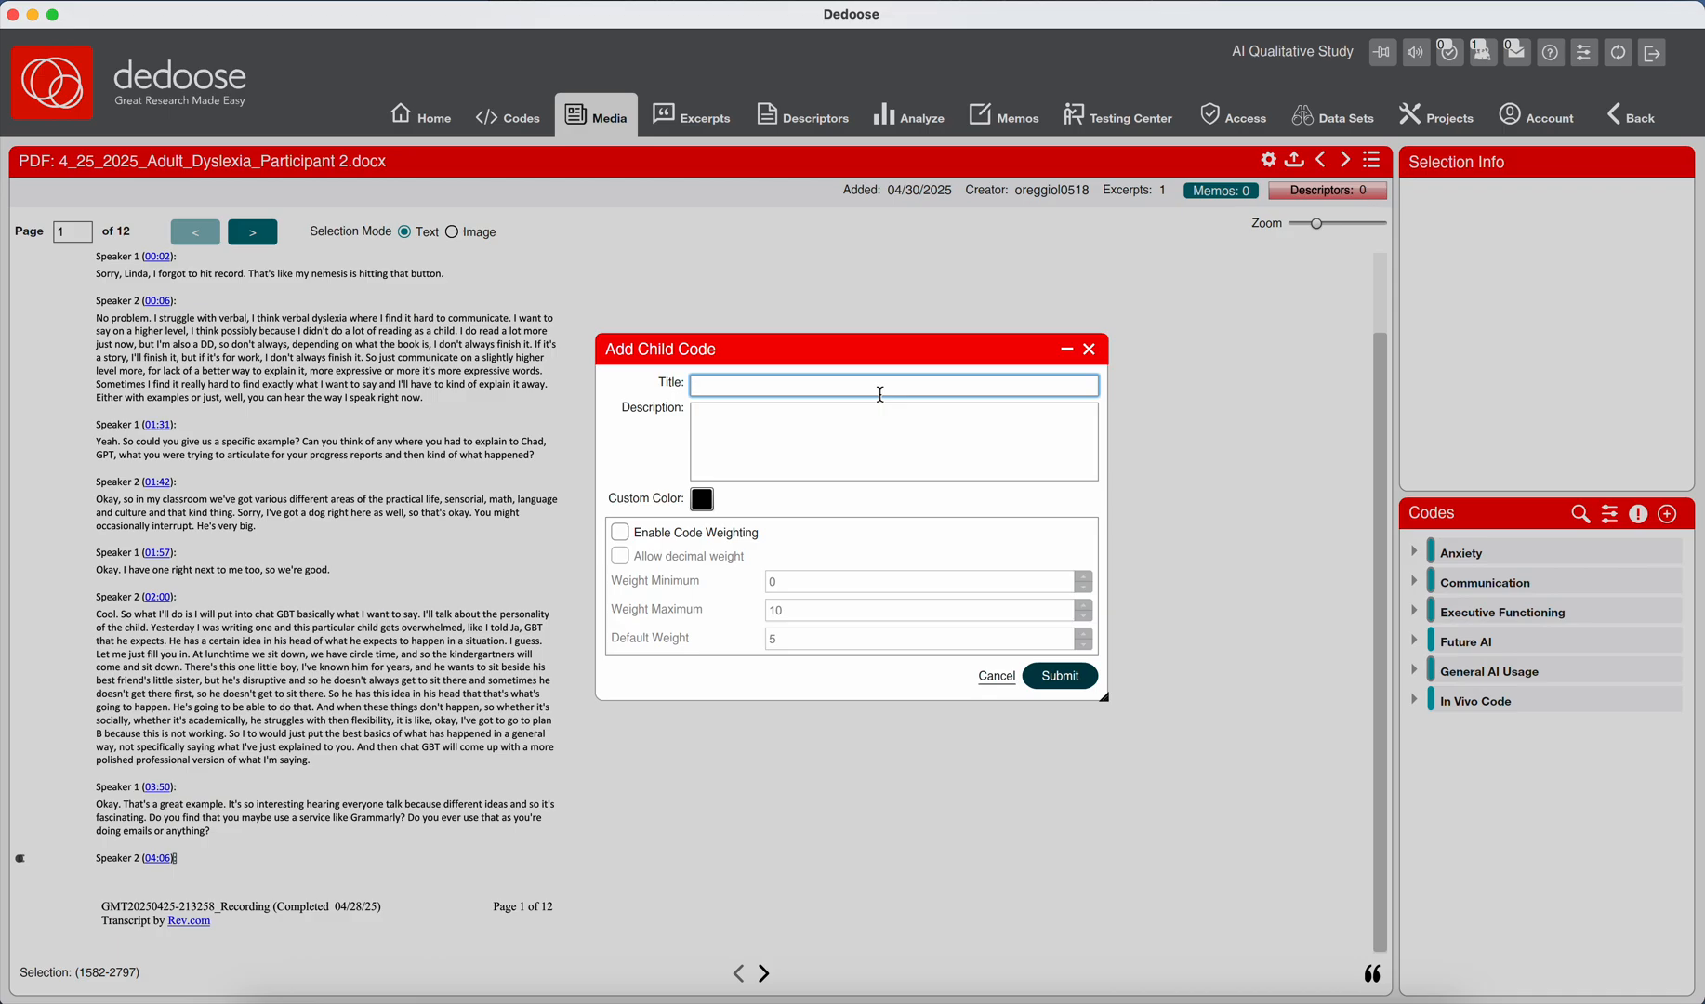
pyautogui.write('Chat GPT;')
pyautogui.click(990, 675)
# Select the 02:00 reply after "Cool." and start a child code under Communication titled "Chat GPT; Drafting a Progress Report; Communication Support".
pyautogui.moveTo(121, 614); pyautogui.dragTo(313, 762)
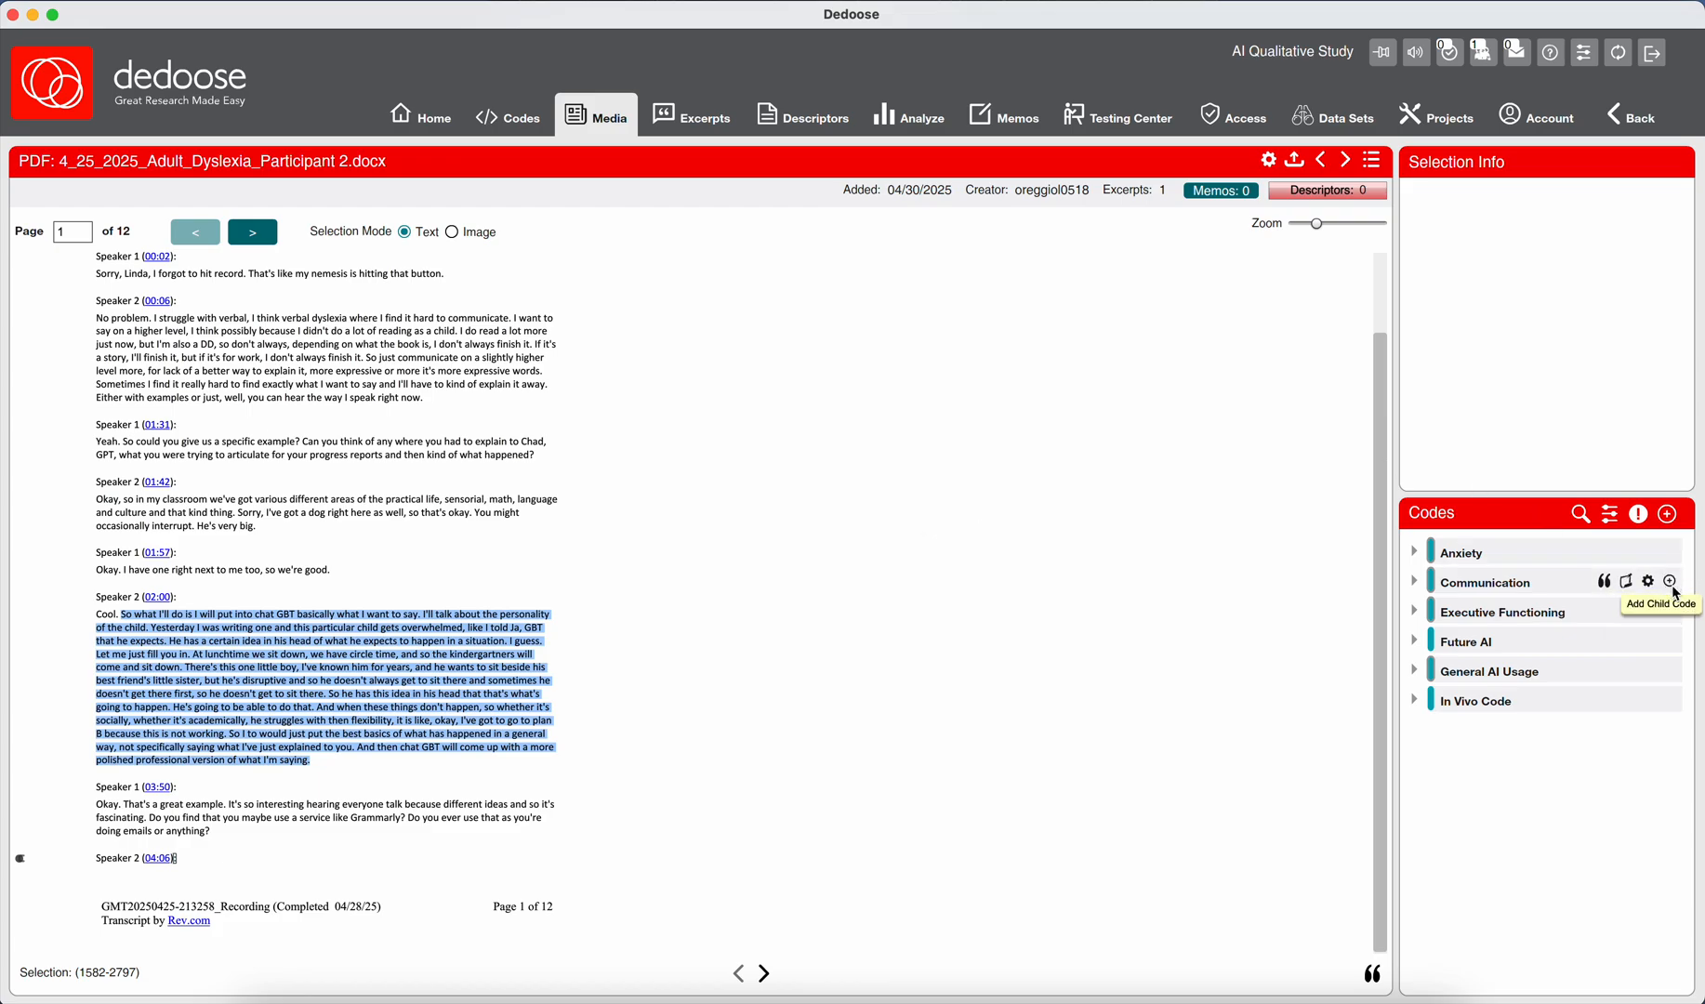
pyautogui.click(1671, 584)
pyautogui.click(899, 391)
pyautogui.write('Chat GPT; ')
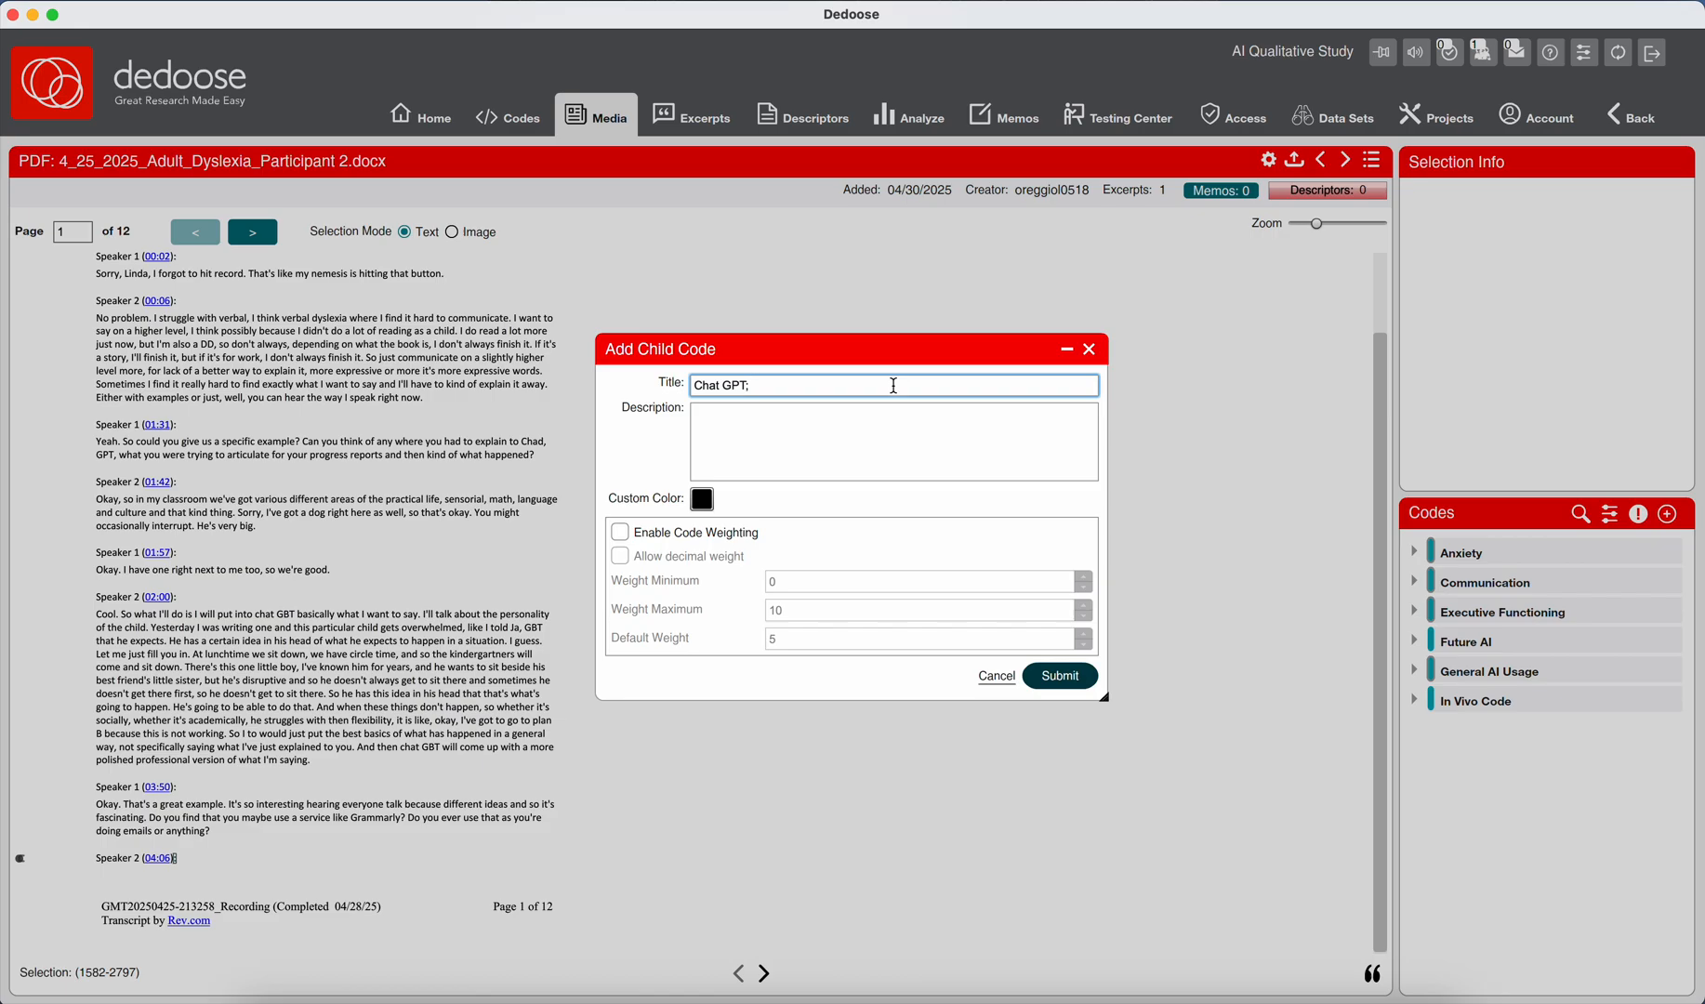
pyautogui.write('Drafting a Progress Report')
pyautogui.write('Communication Support')
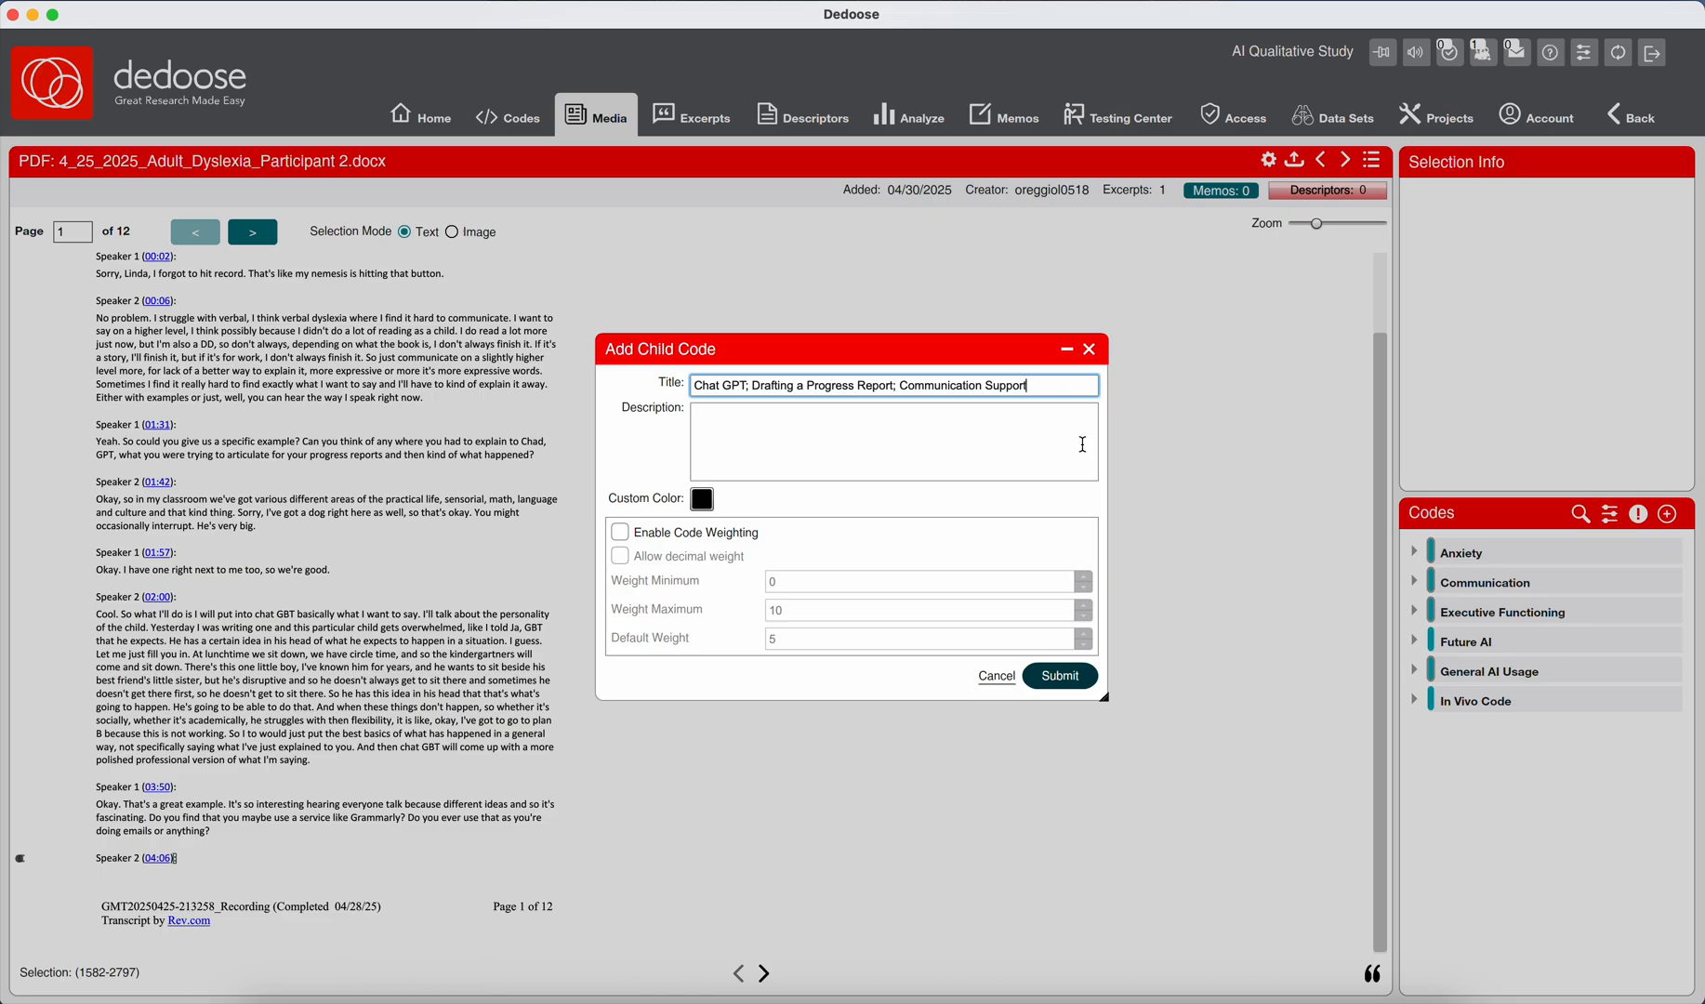
pyautogui.doubleClick(1041, 383)
pyautogui.click(1041, 383)
pyautogui.moveTo(751, 385); pyautogui.dragTo(666, 387)
pyautogui.moveTo(751, 385); pyautogui.dragTo(1050, 384)
pyautogui.click(925, 385)
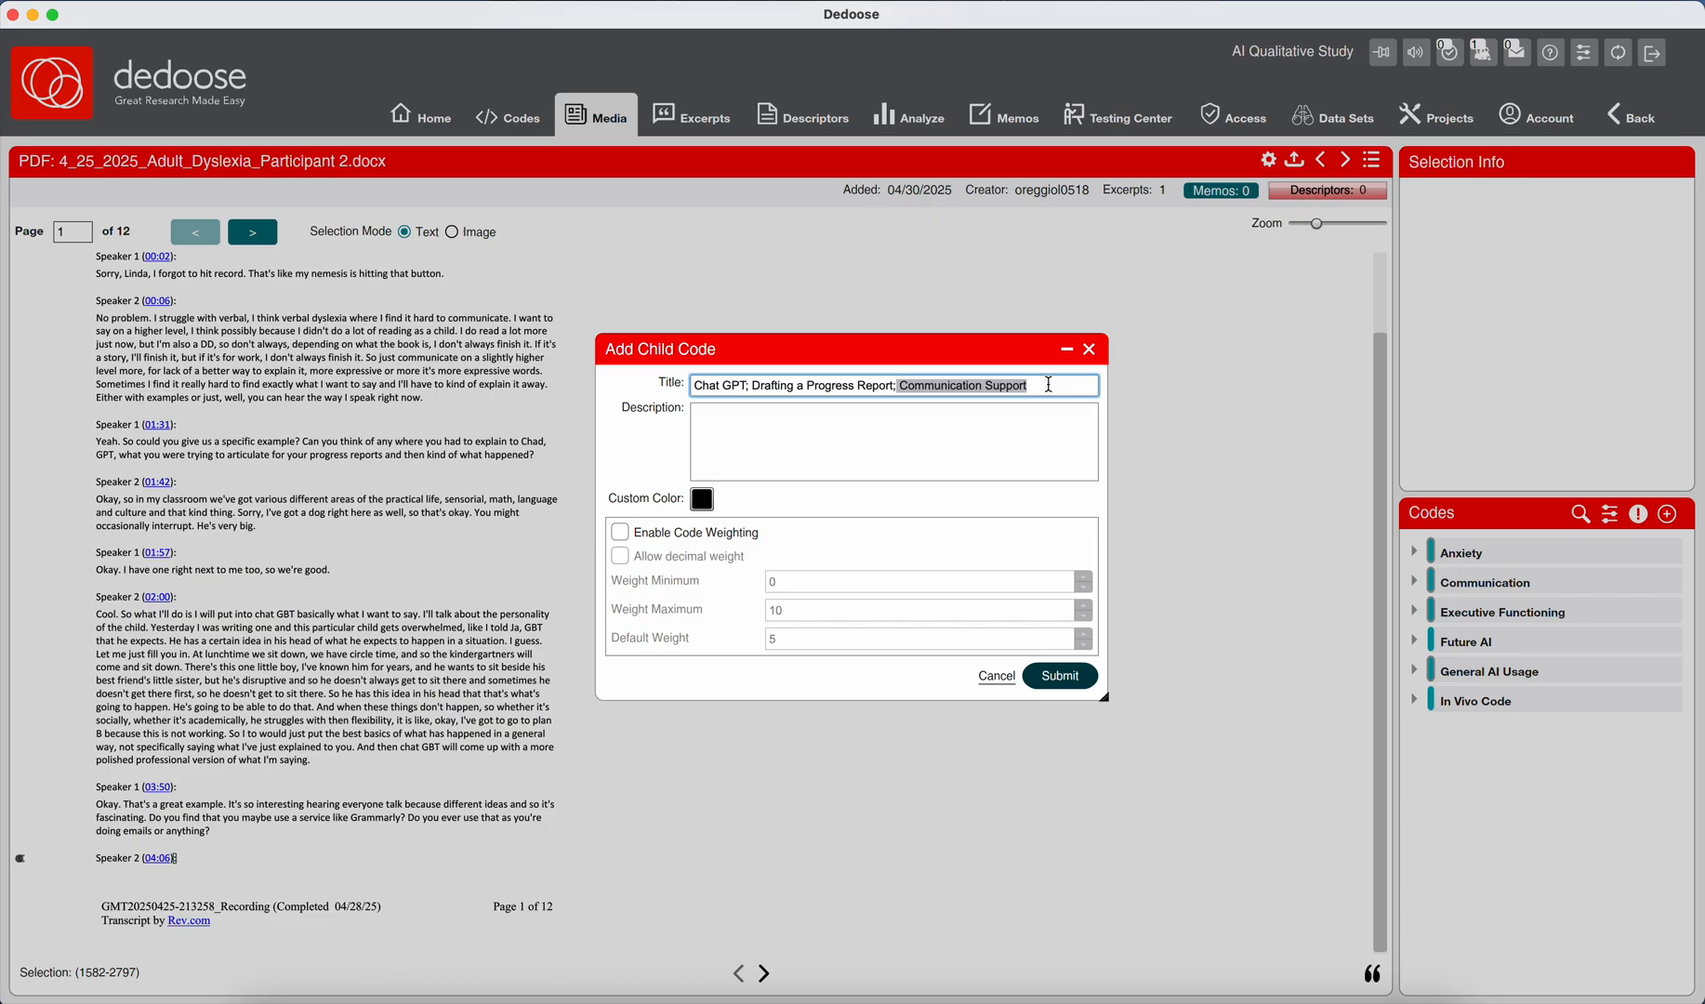
# Begin the child code's description with "Participant uses ChatGPT to express observations about students".
pyautogui.click(1032, 410)
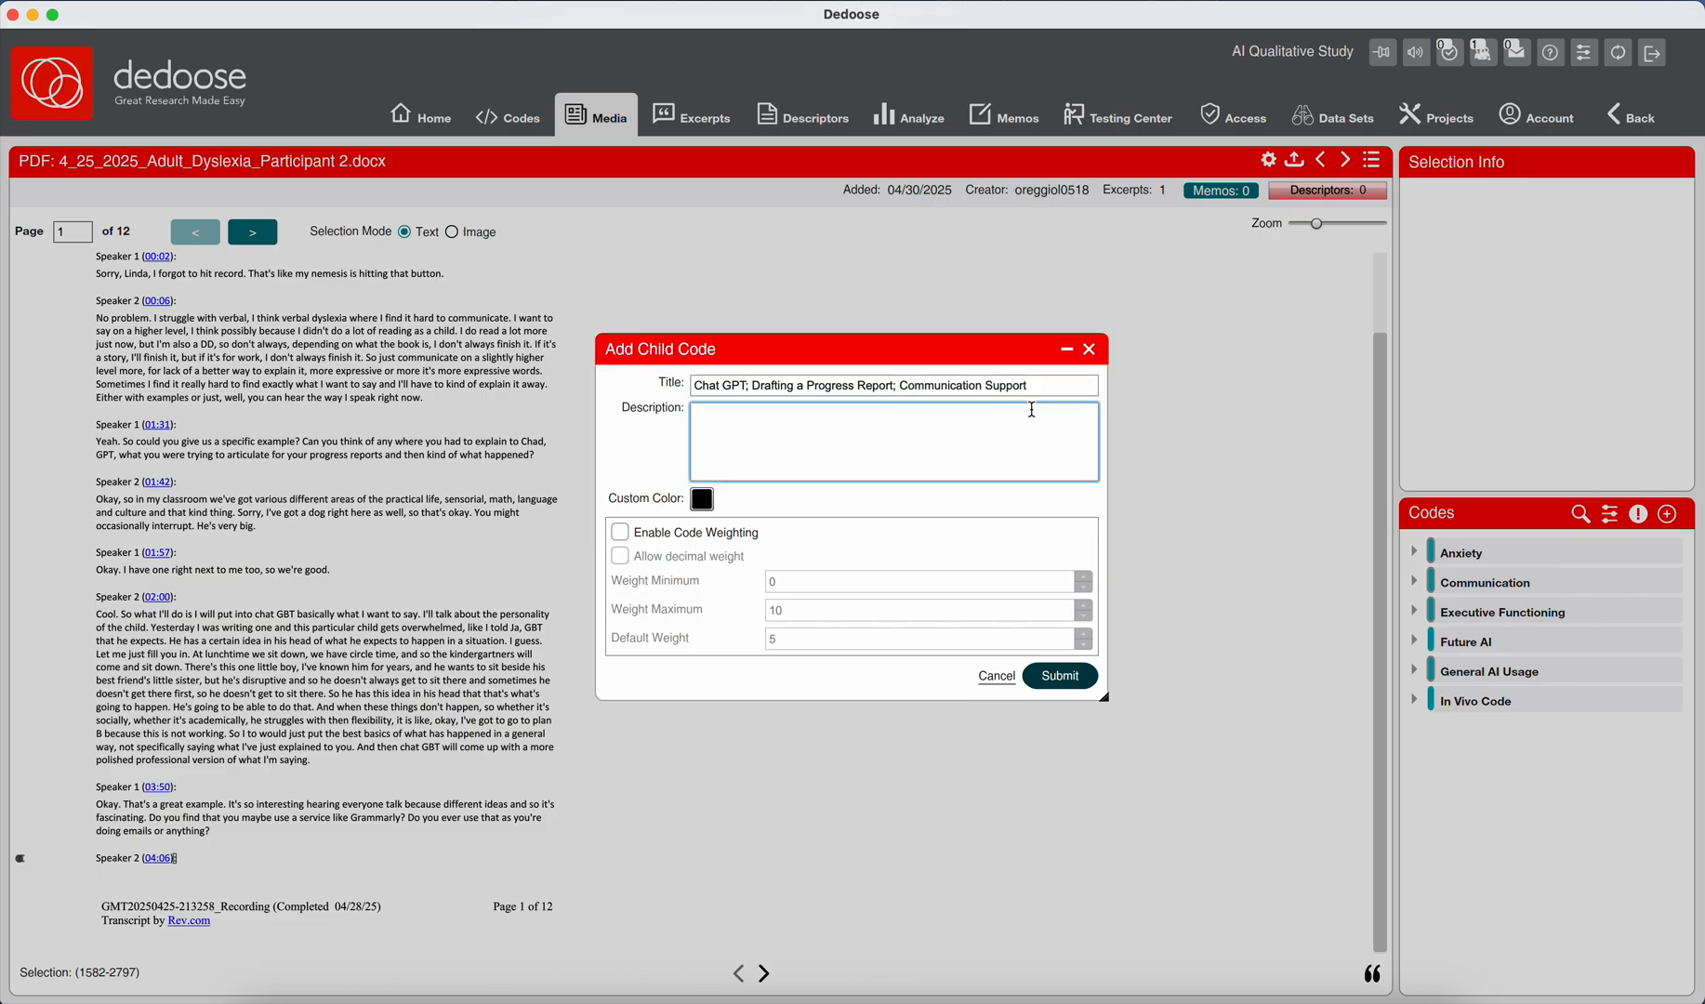
pyautogui.write('Participant uses ChatGPT to express o')
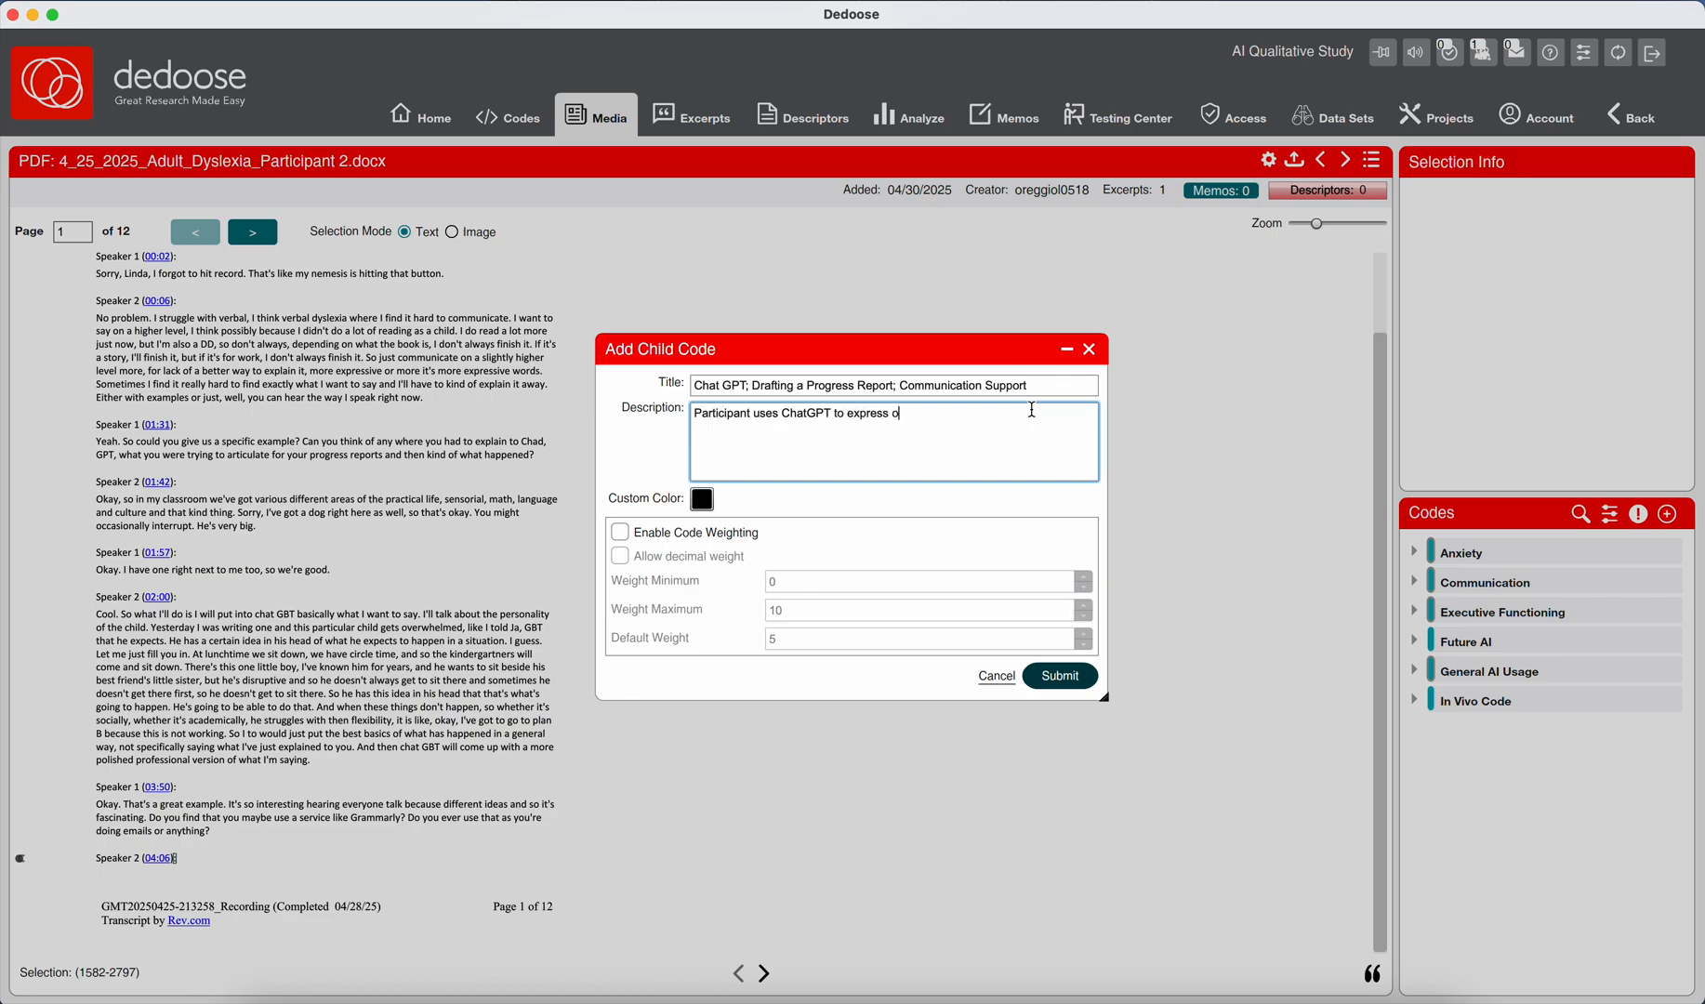
pyautogui.write('bservations')
pyautogui.write('about sudents')
pyautogui.press('BackSpace')
pyautogui.press('BackSpace')
pyautogui.press('BackSpace')
pyautogui.press('BackSpace')
pyautogui.press('BackSpace')
pyautogui.press('BackSpace')
pyautogui.write('tudents more clearly and professionally, showing reliance on tth')
# Continue the description with "more clearly and professionally, showing reliance on the tool for verbal articipation and tone refinement.".
pyautogui.press('BackSpace')
pyautogui.press('BackSpace')
pyautogui.write('he tool for verbal articipation and tone refinement.')
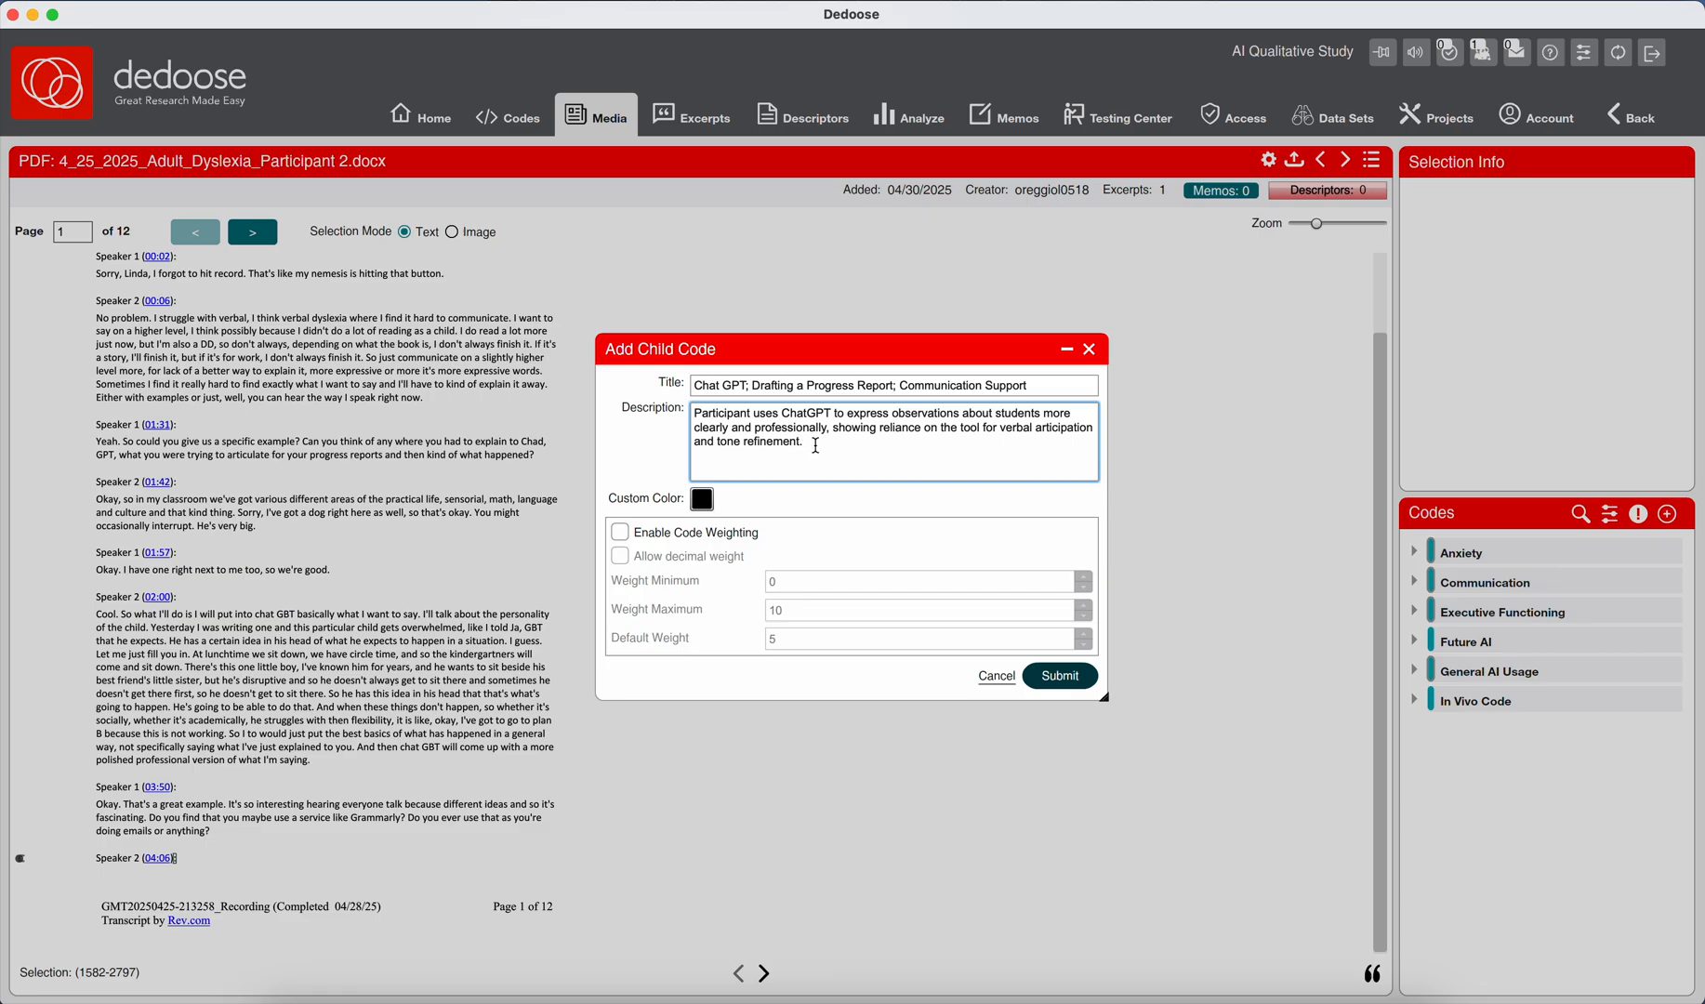
# Correct the misspelled word "articipation" in the child code's description.
pyautogui.moveTo(815, 445); pyautogui.dragTo(714, 446)
pyautogui.click(1058, 428)
pyautogui.press('BackSpace')
pyautogui.write('cu')
pyautogui.press('Delete')
pyautogui.click(1085, 452)
pyautogui.write('u')
# Enable code weighting for the Communication child code and submit it.
pyautogui.click(1013, 478)
pyautogui.click(620, 533)
pyautogui.click(1062, 675)
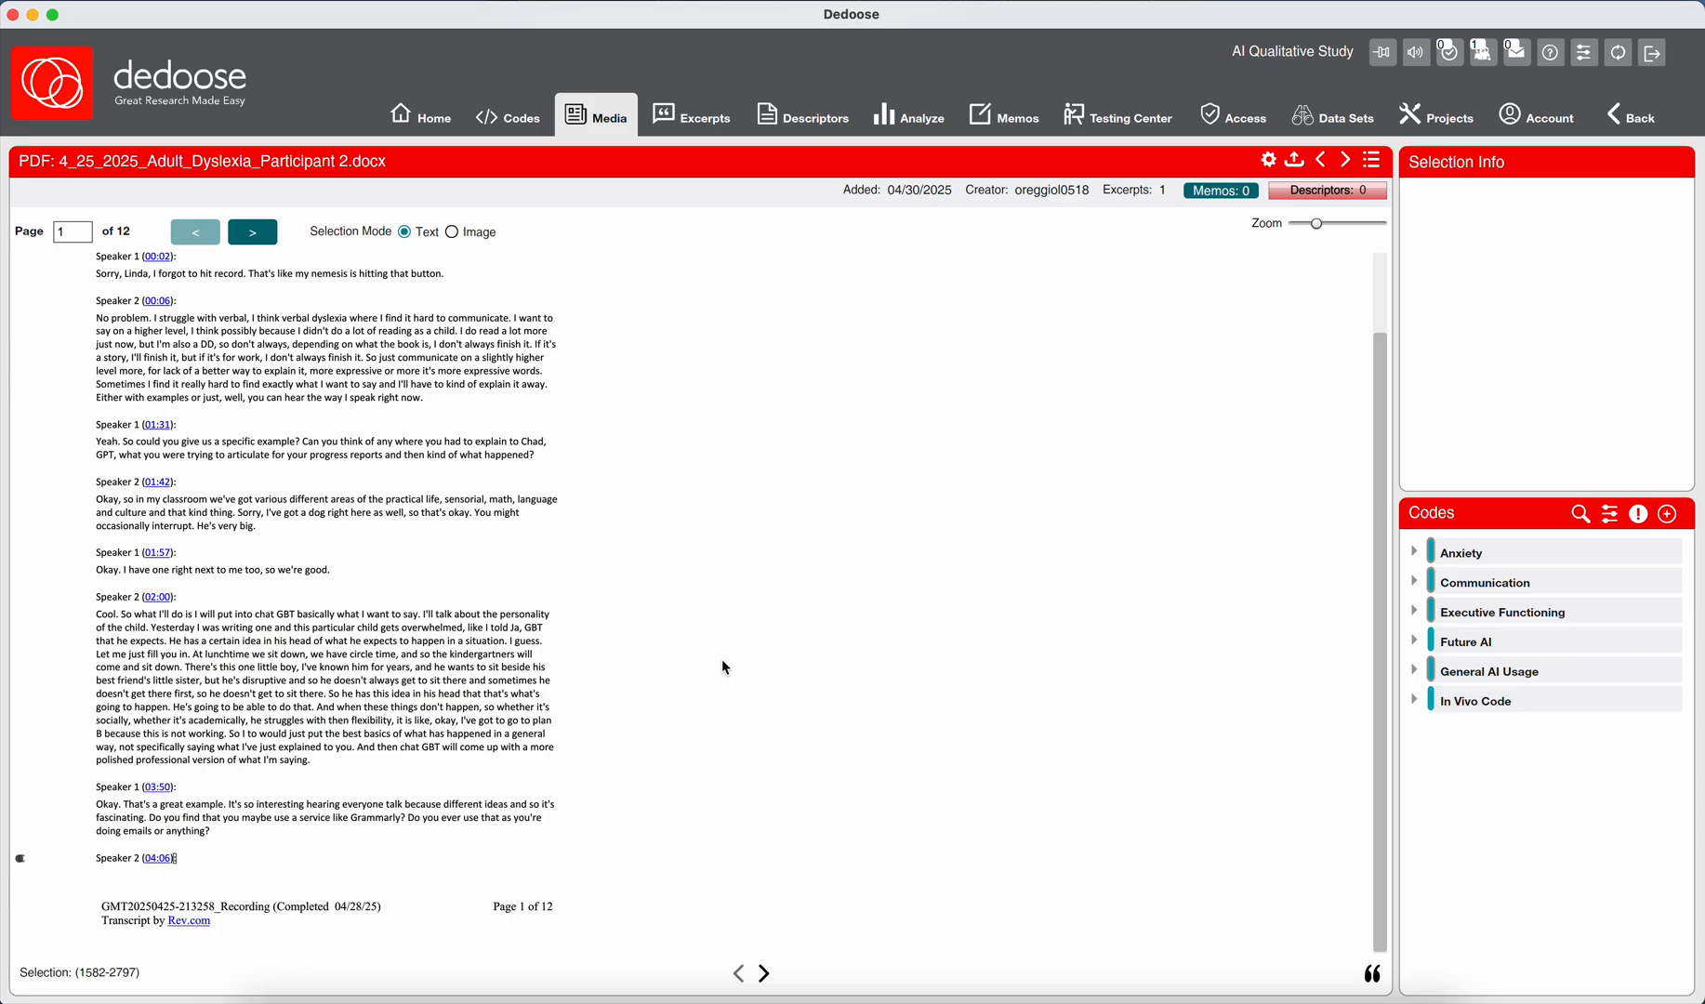
# Select the end of Speaker 2's 02:00 reply, from "So I to would just put" through "what I'm saying.".
pyautogui.click(393, 643)
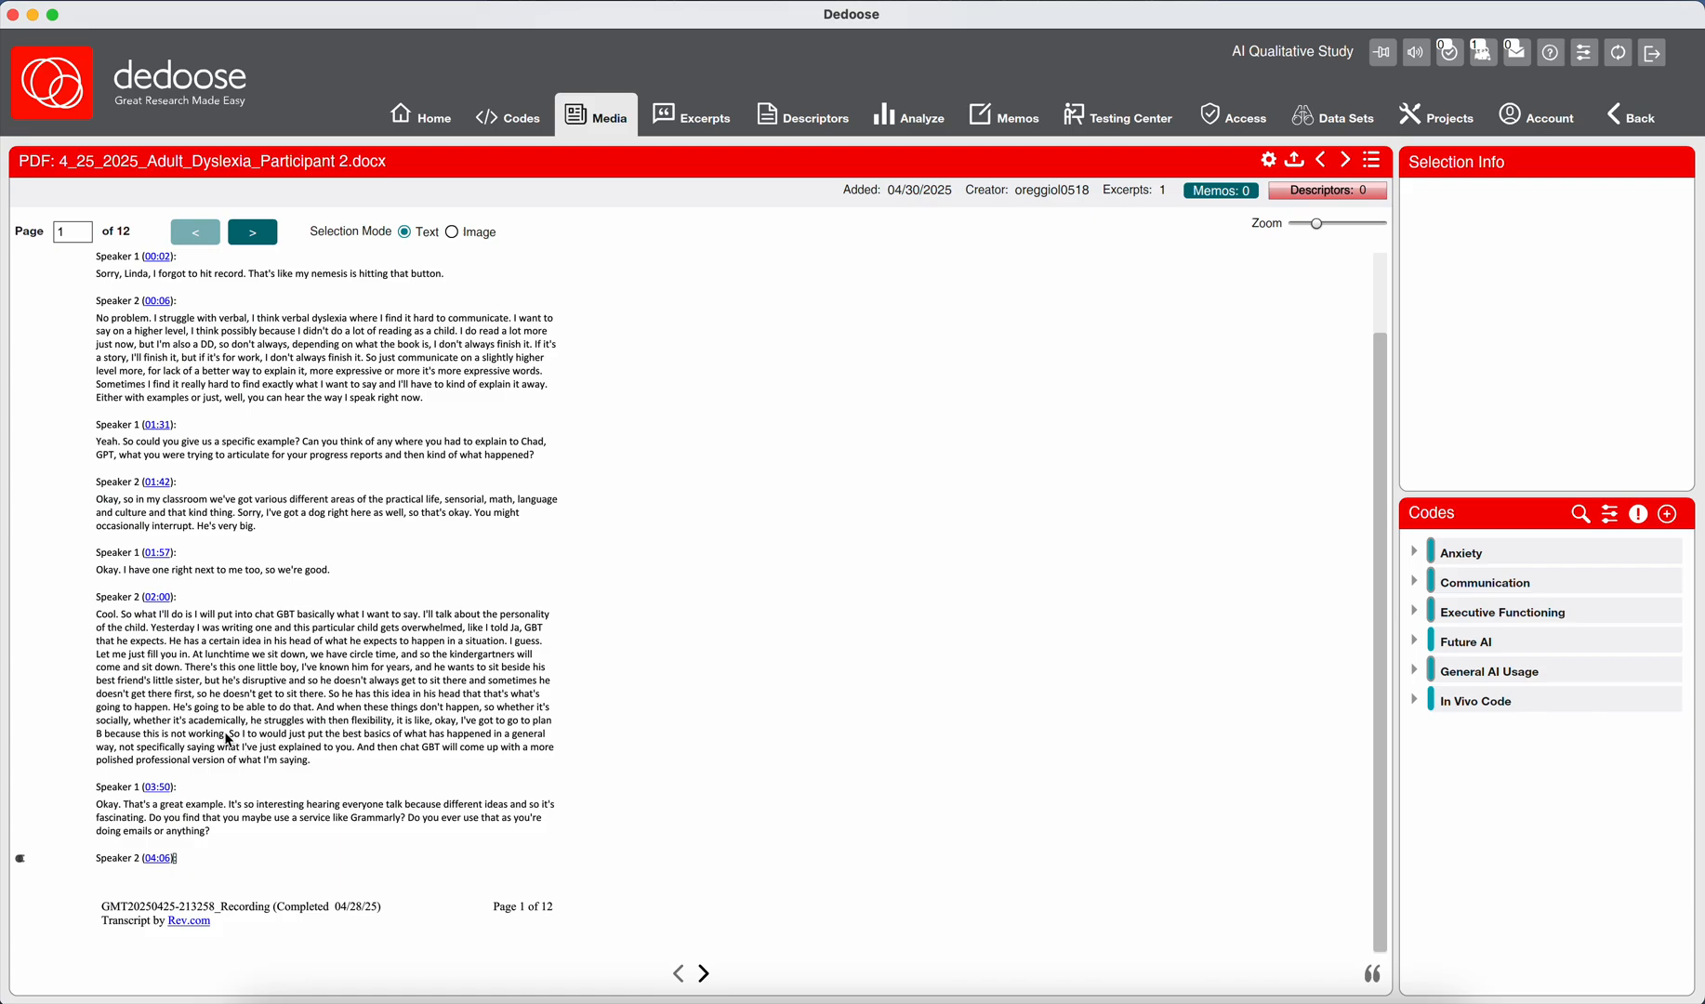
pyautogui.rightClick(261, 741)
pyautogui.moveTo(226, 735); pyautogui.dragTo(255, 751)
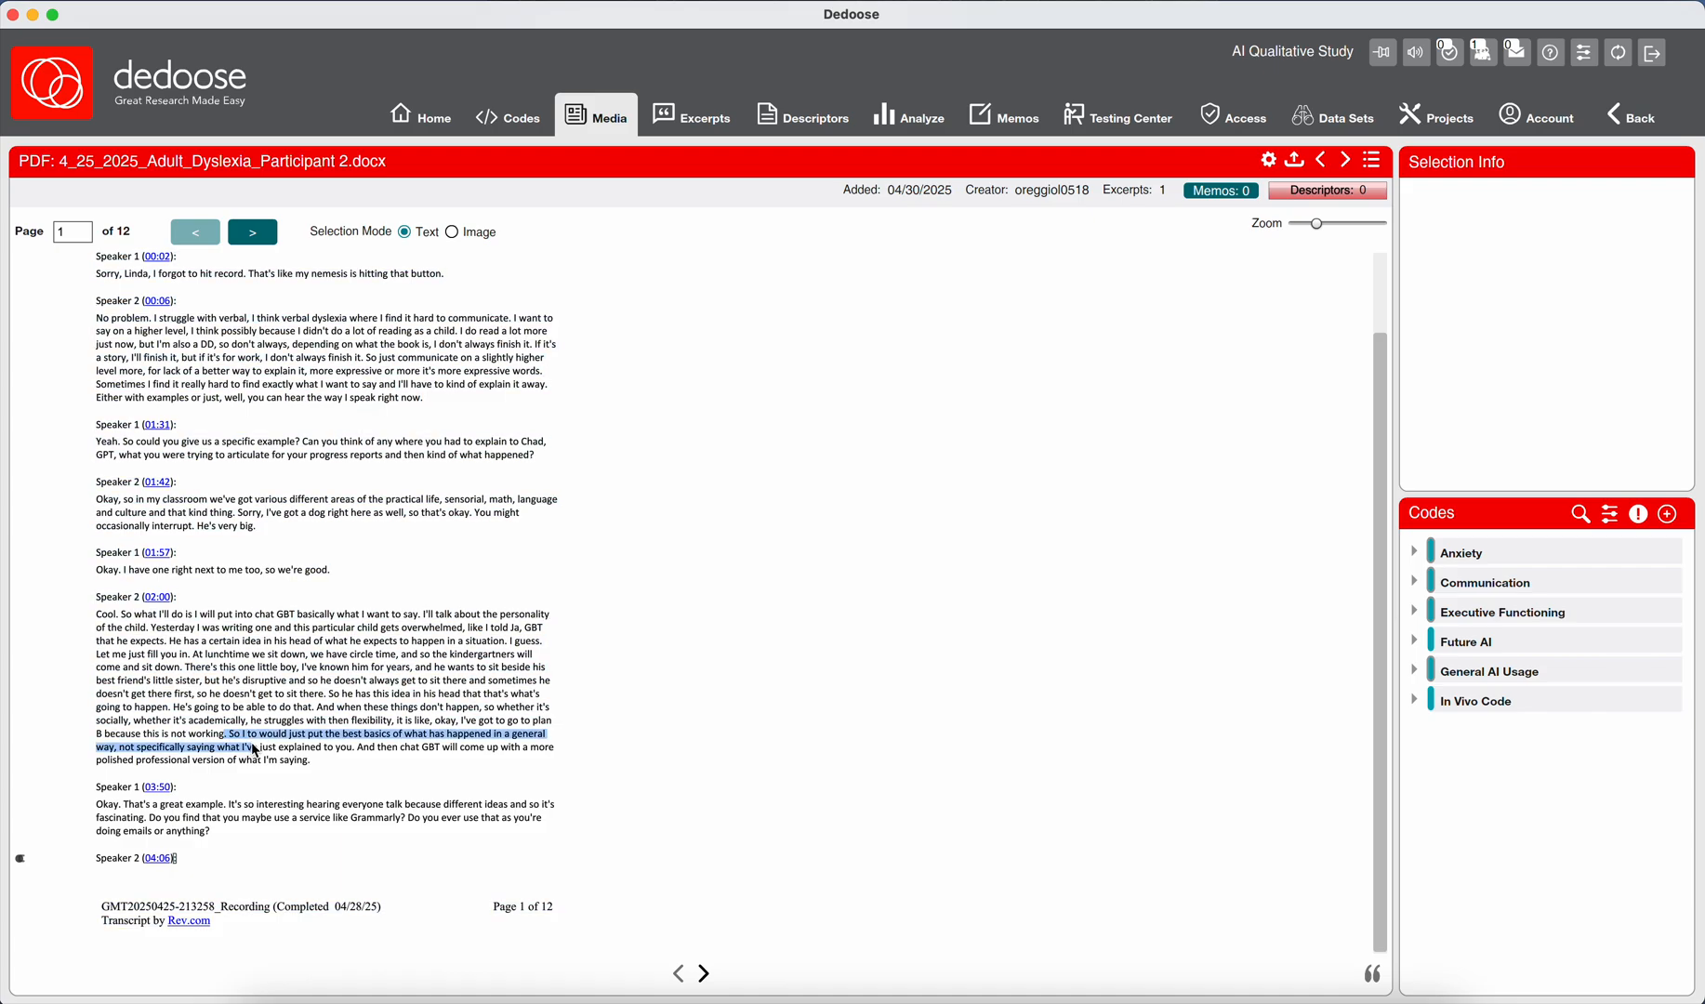
pyautogui.click(252, 743)
pyautogui.moveTo(226, 735); pyautogui.dragTo(249, 749)
pyautogui.click(242, 736)
pyautogui.moveTo(249, 750); pyautogui.dragTo(314, 759)
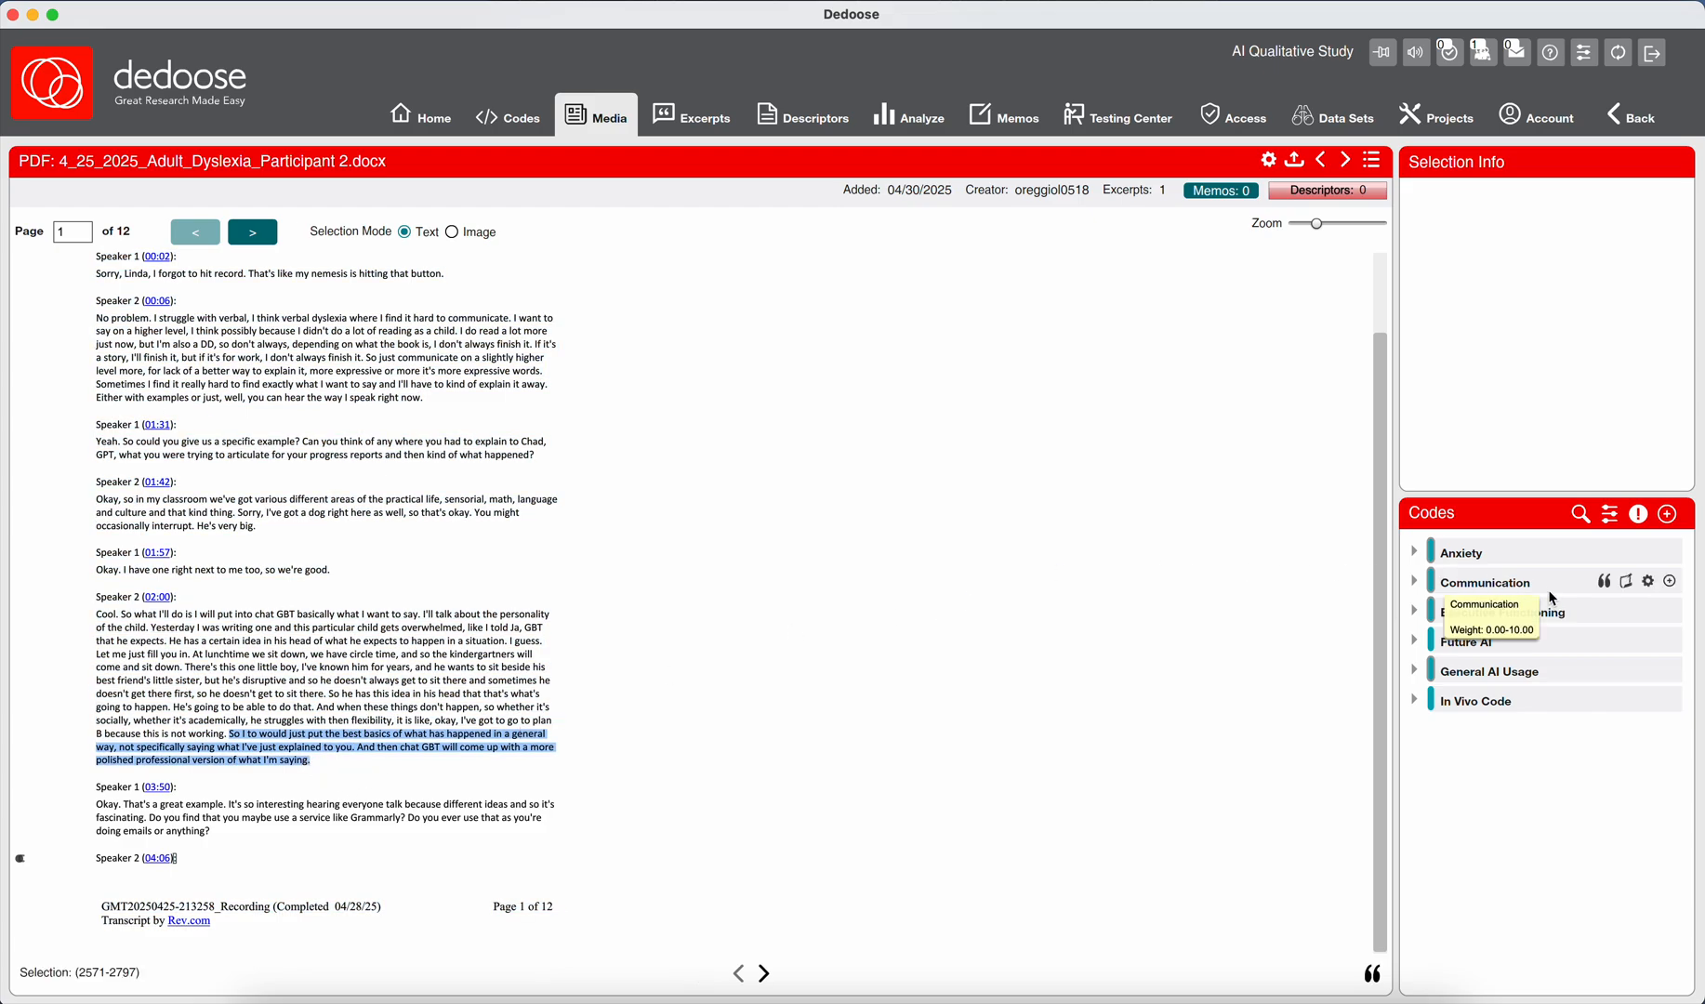
# Start a child code under Executive Functioning titled "Chat GPT; Scaffolding Expression; Executive Function Support".
pyautogui.click(1669, 612)
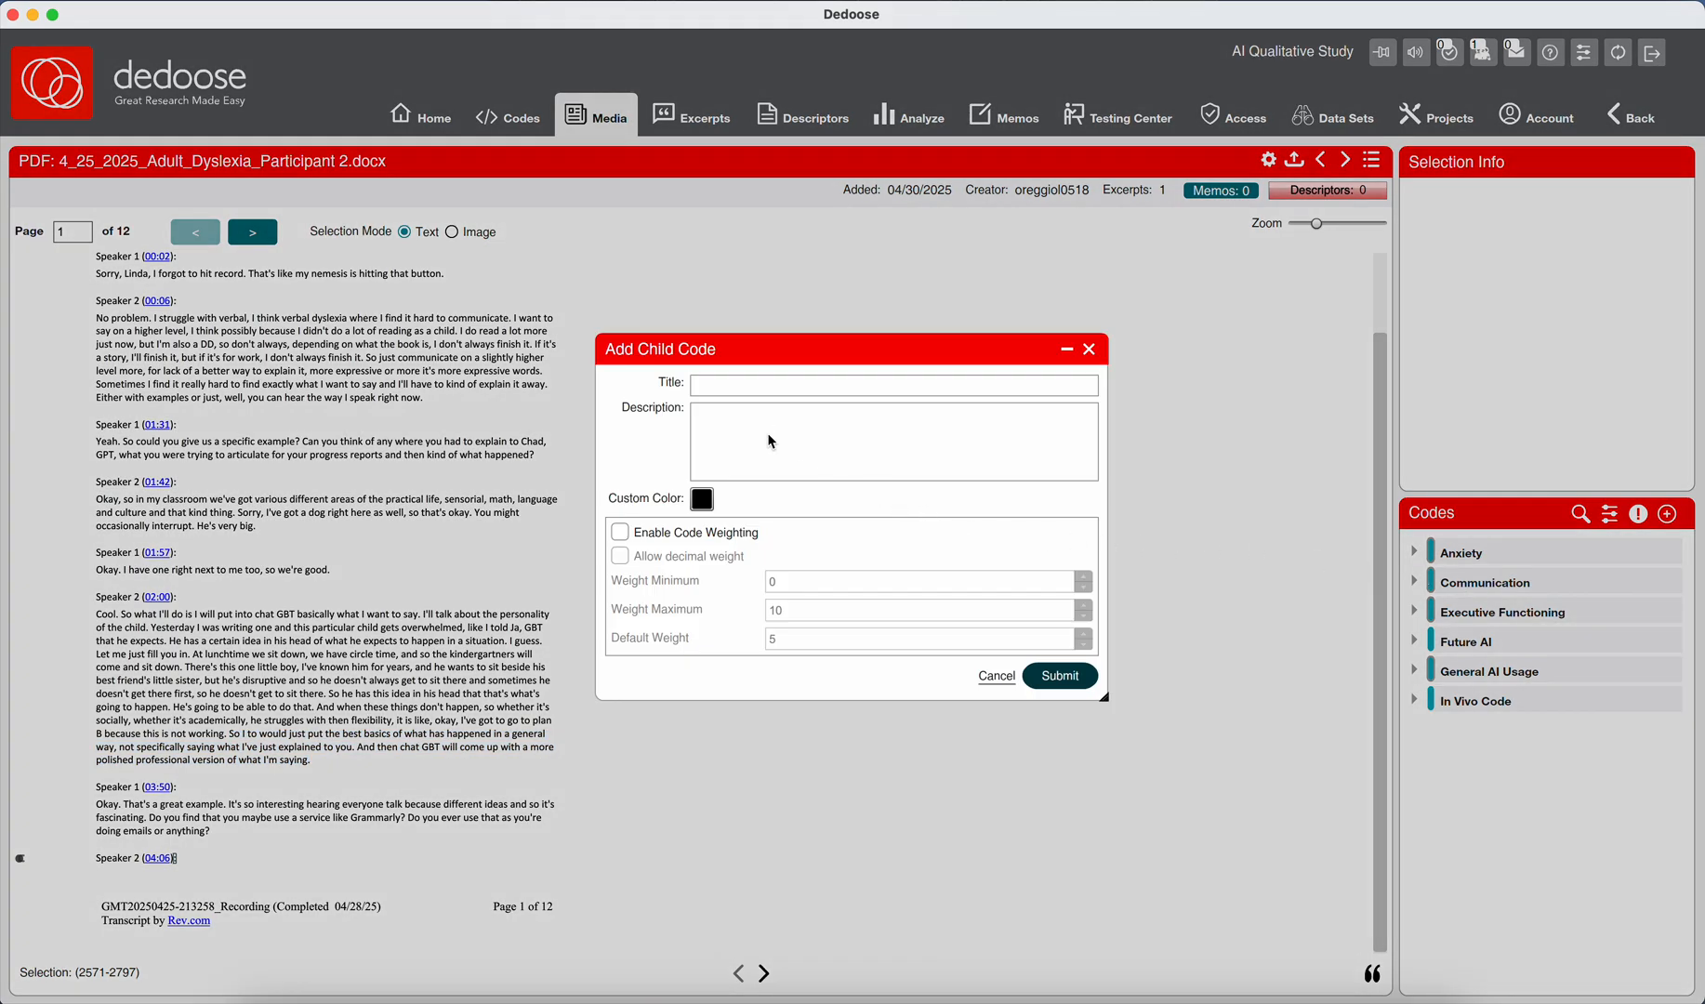
pyautogui.click(732, 389)
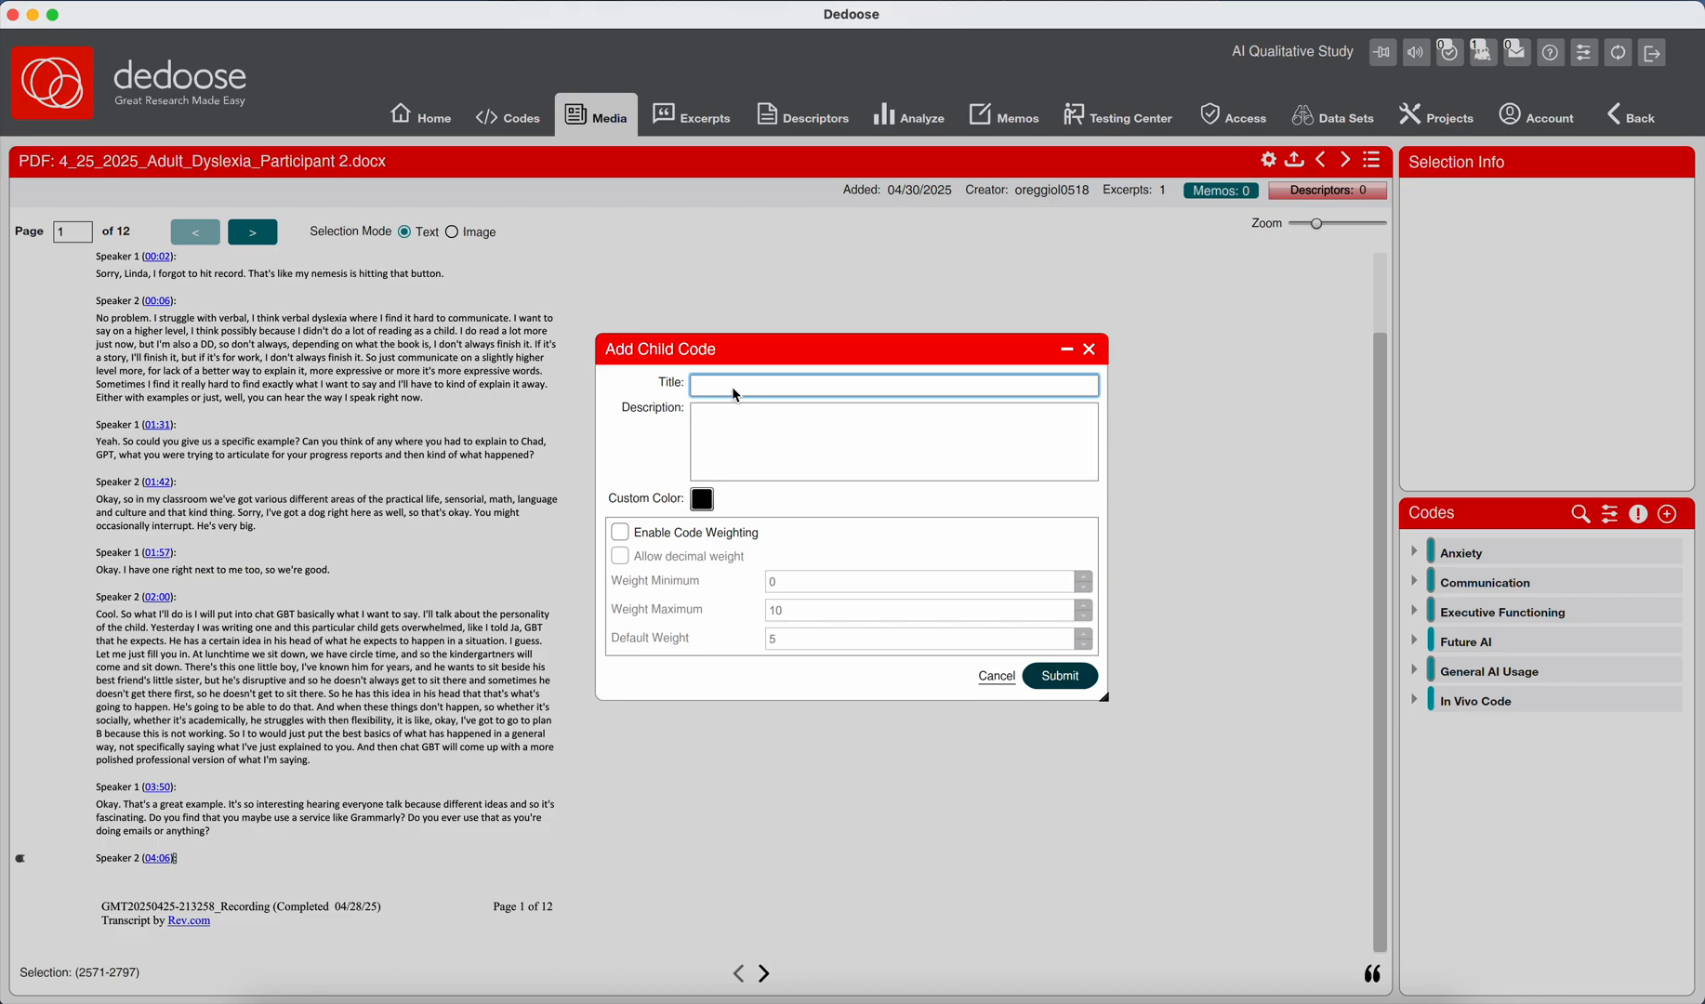
pyautogui.write('Chat GPT;')
pyautogui.write('Scaffolding Expression;')
pyautogui.write('Executive Function')
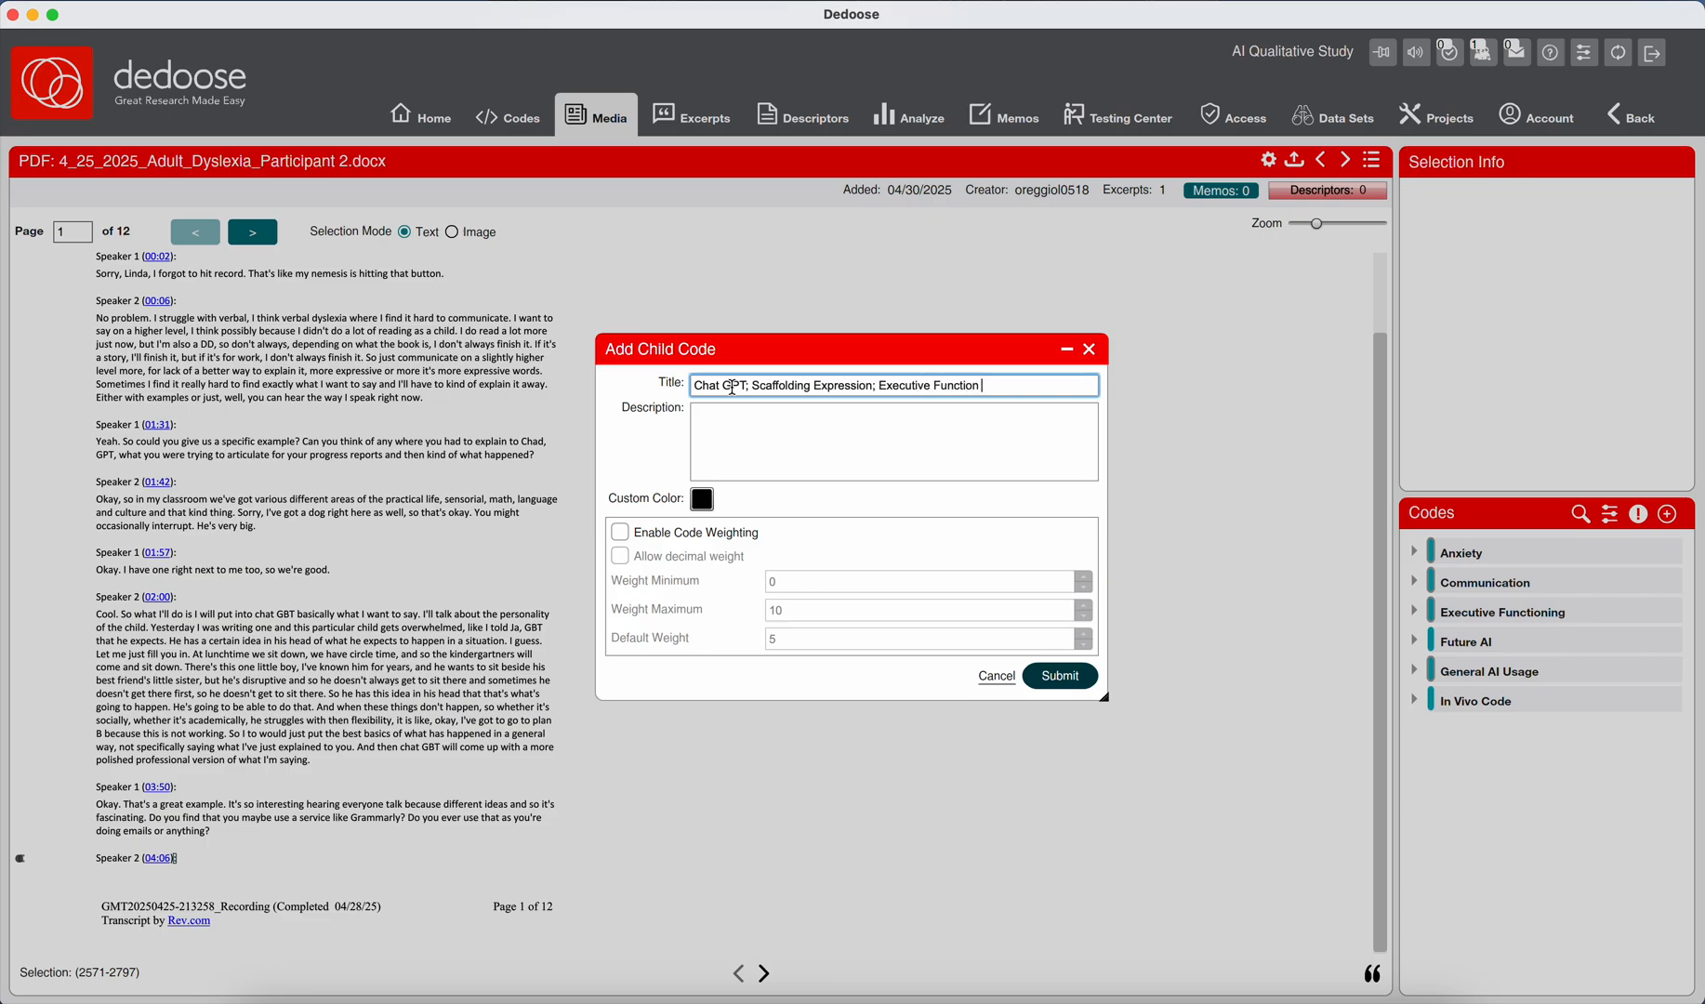
pyautogui.write(' Support')
# Begin the child code's description with "The participant uses GPT to scaffold from an unstructured, mentally demanding input".
pyautogui.click(763, 467)
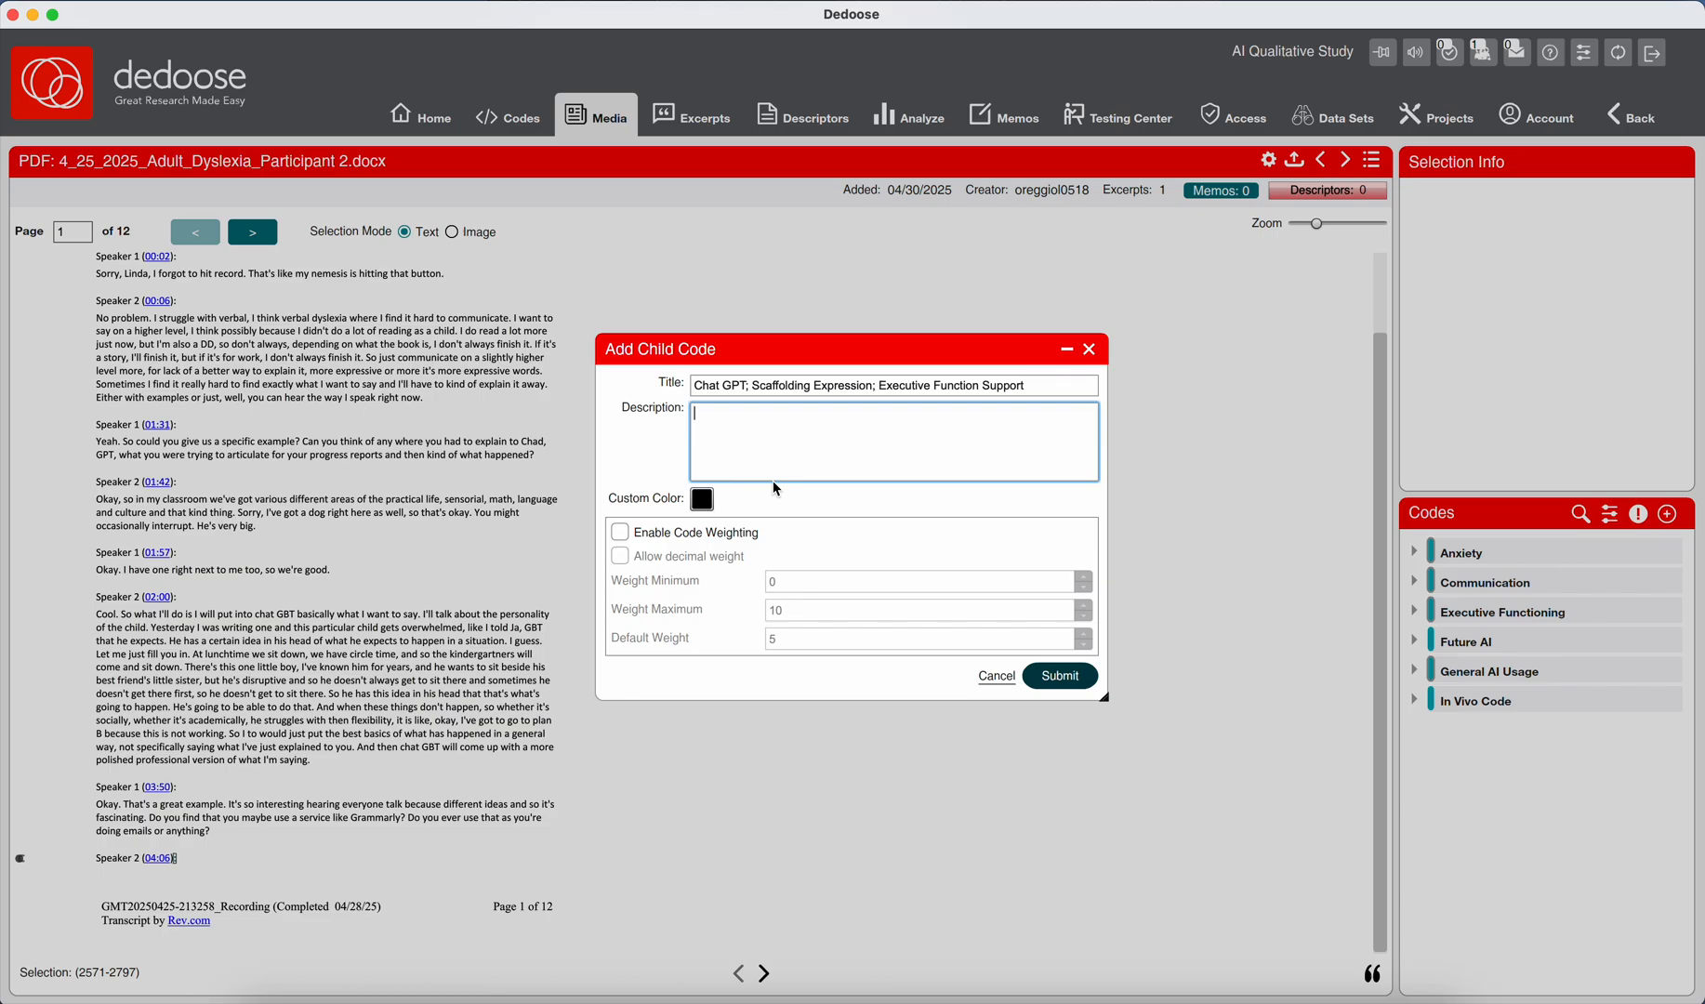
pyautogui.write('The particiap')
pyautogui.press('BackSpace')
pyautogui.press('BackSpace')
pyautogui.press('BackSpace')
pyautogui.write('ipant uses GPT to scaffold from an unstructured ')
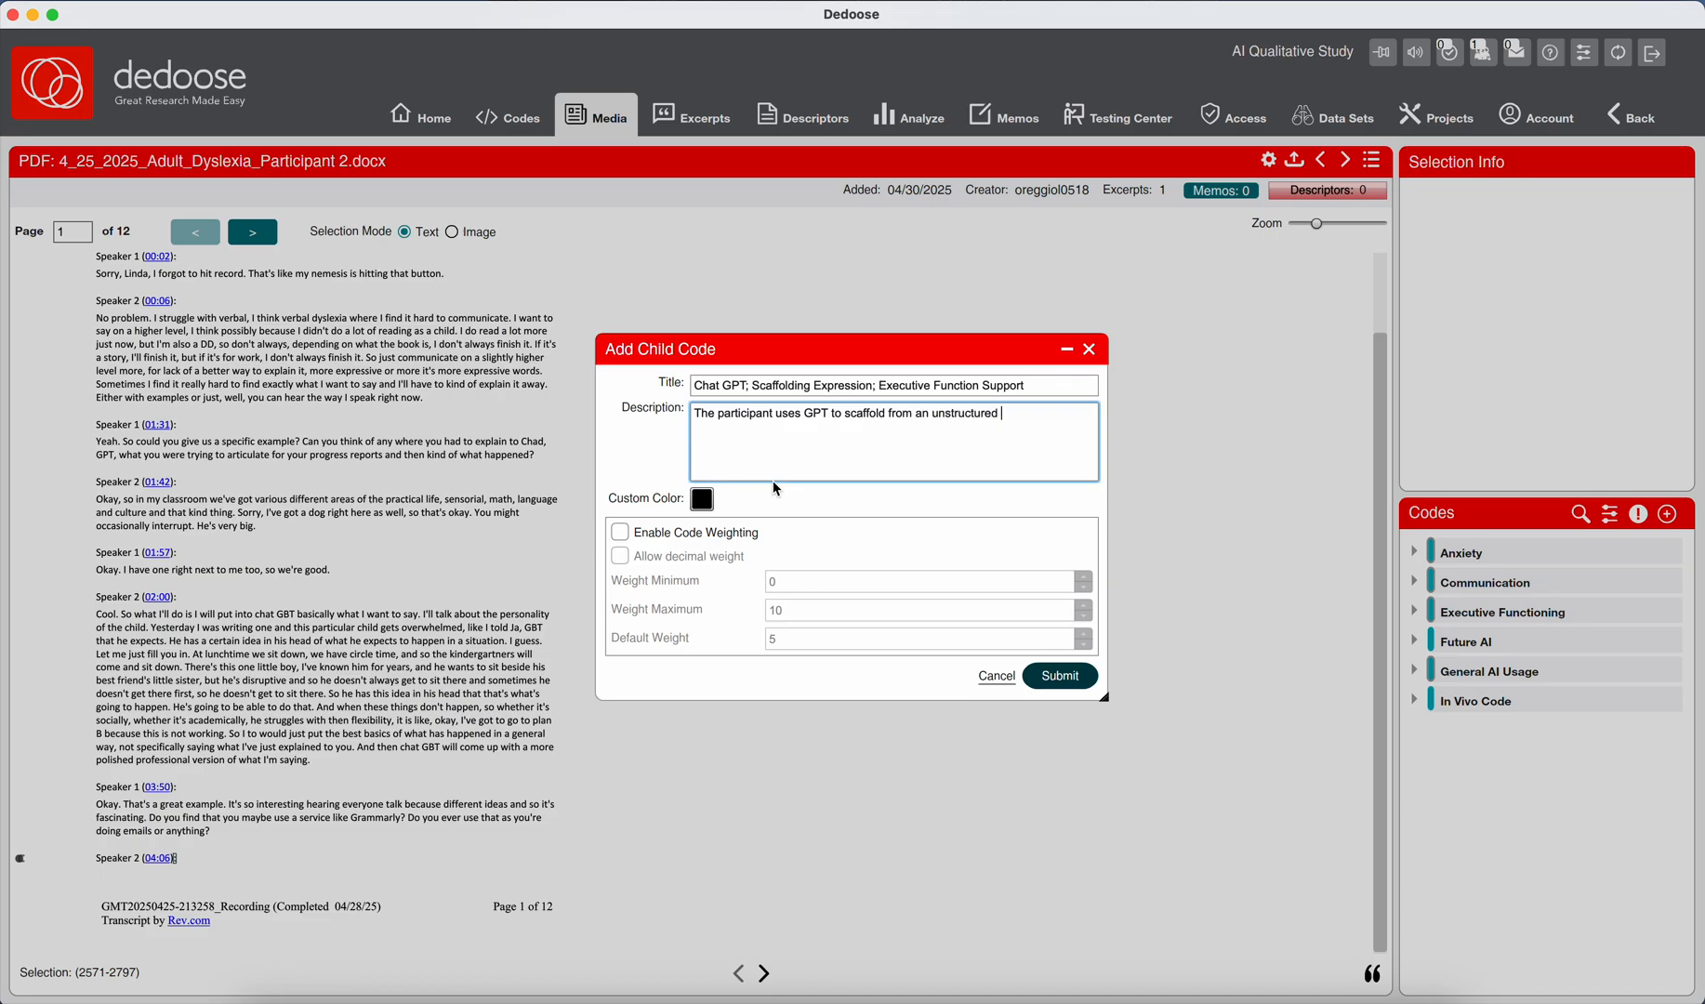
pyautogui.write(', mentally demanding input')
# Complete the description with "to a final product that reduces the communication planning and organizational burden for her.".
pyautogui.write('to a final product that re')
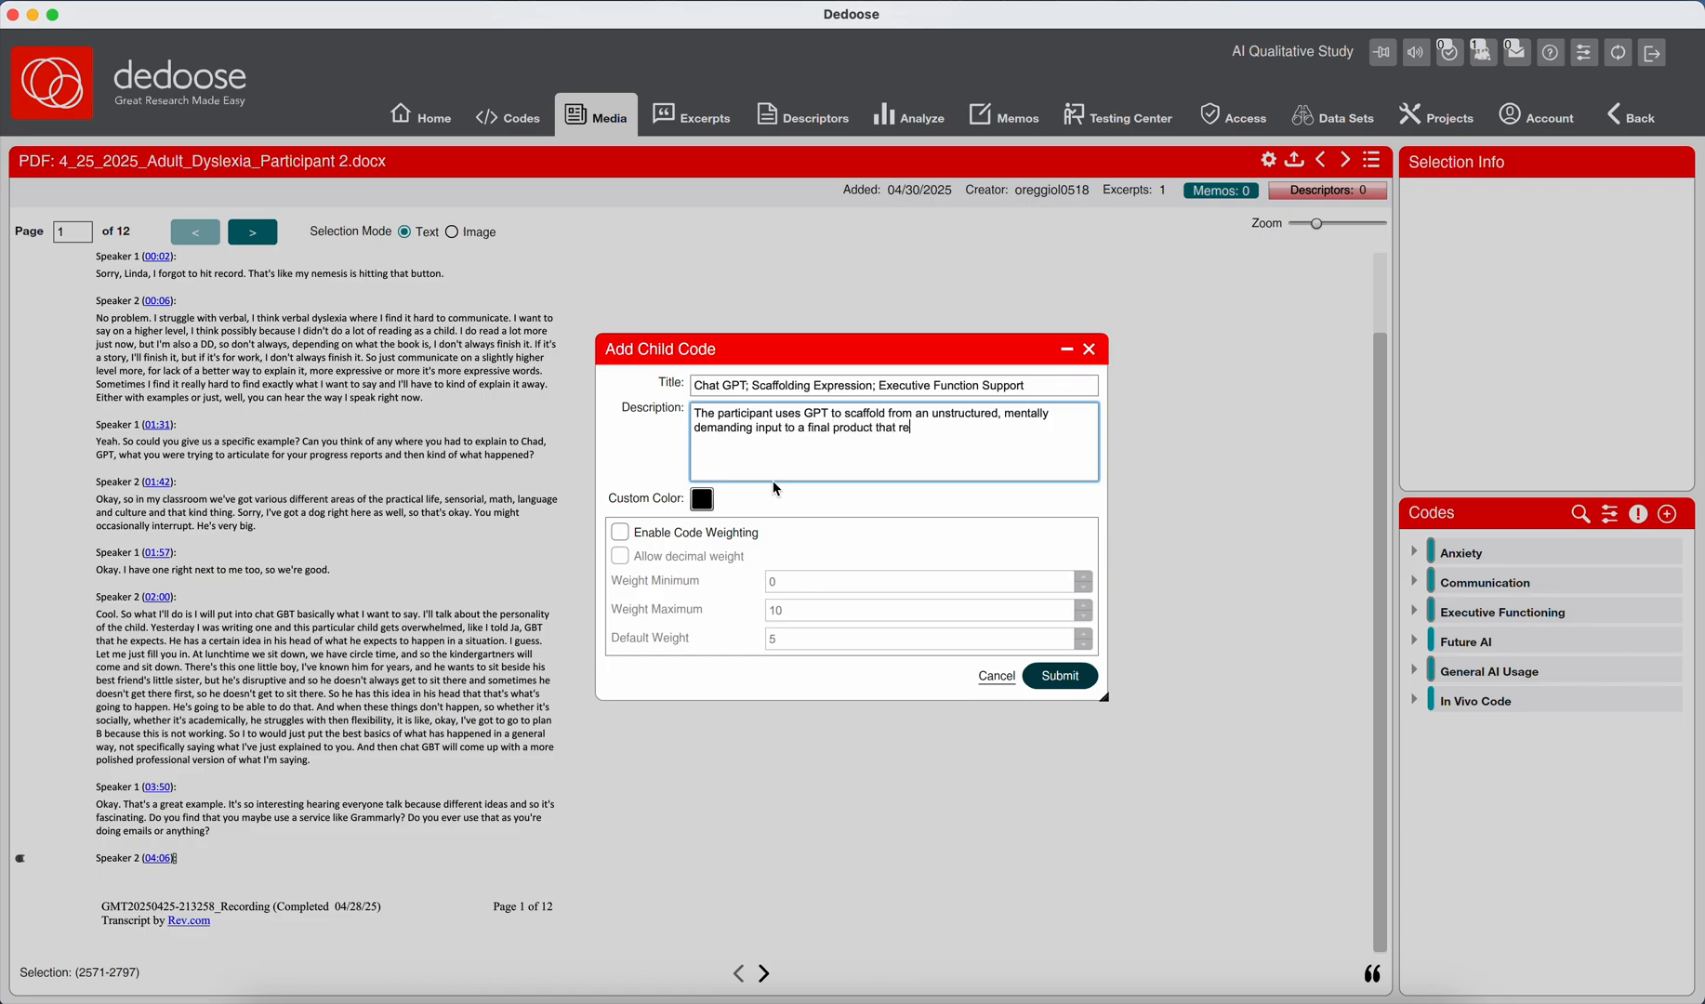
pyautogui.write('duces the communication planning and organ')
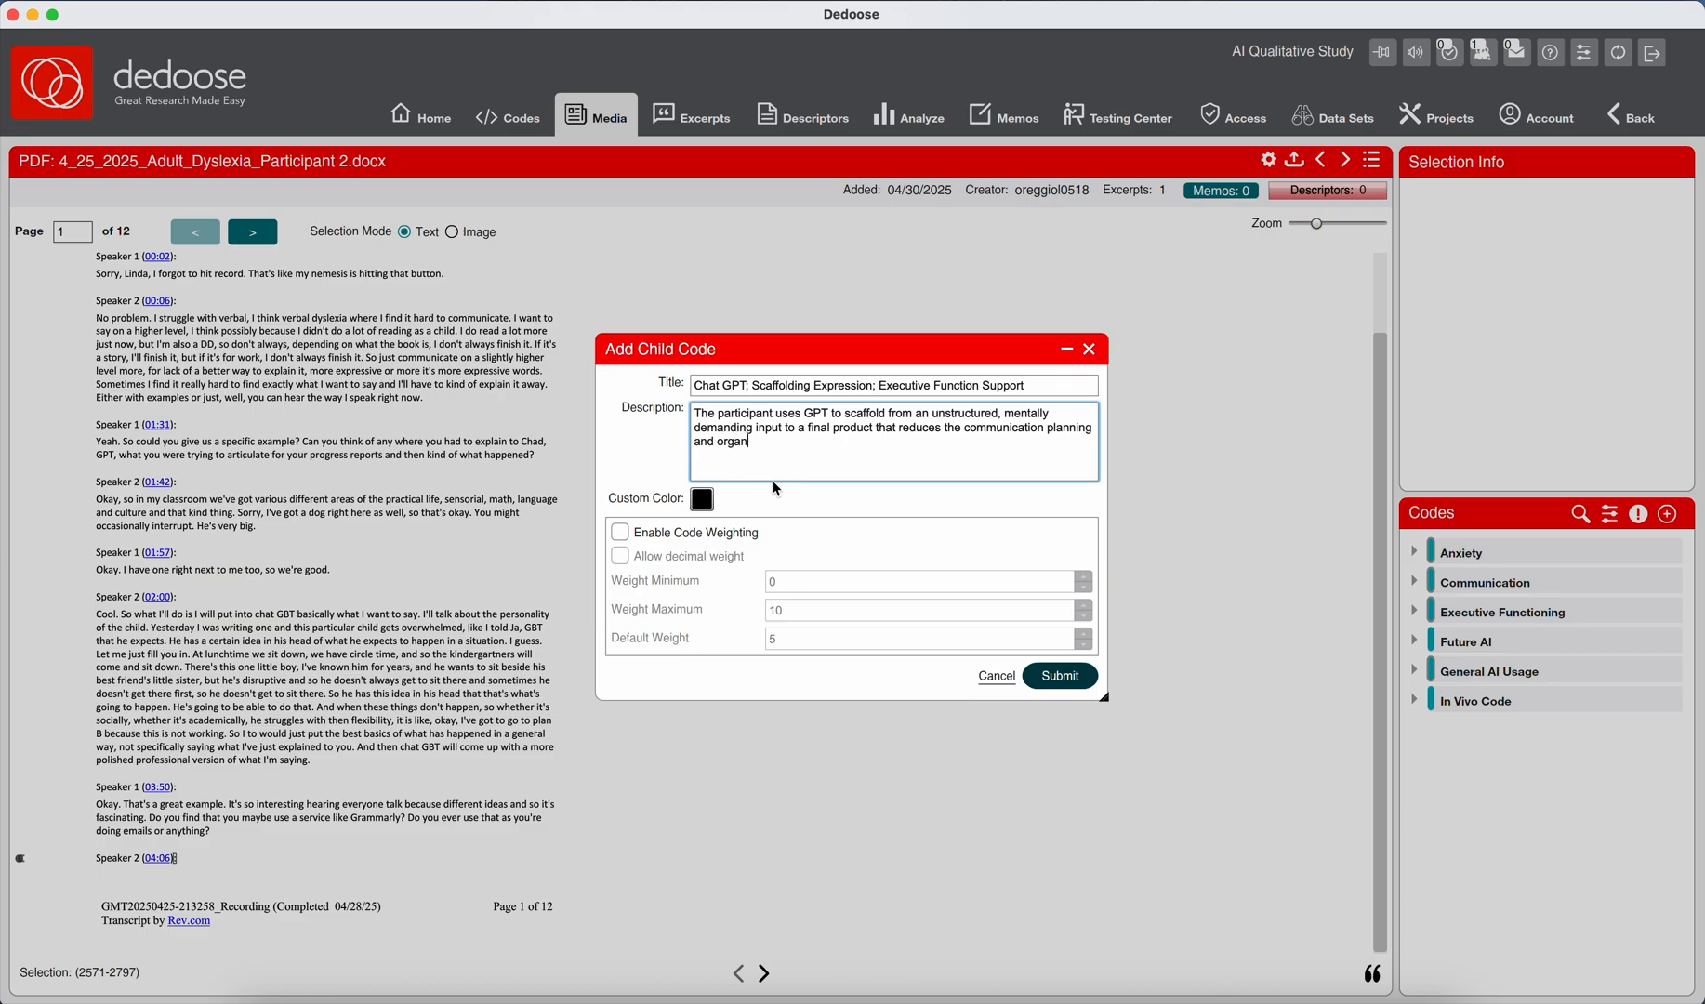
pyautogui.write('izational burden for her.')
pyautogui.moveTo(967, 426); pyautogui.dragTo(882, 444)
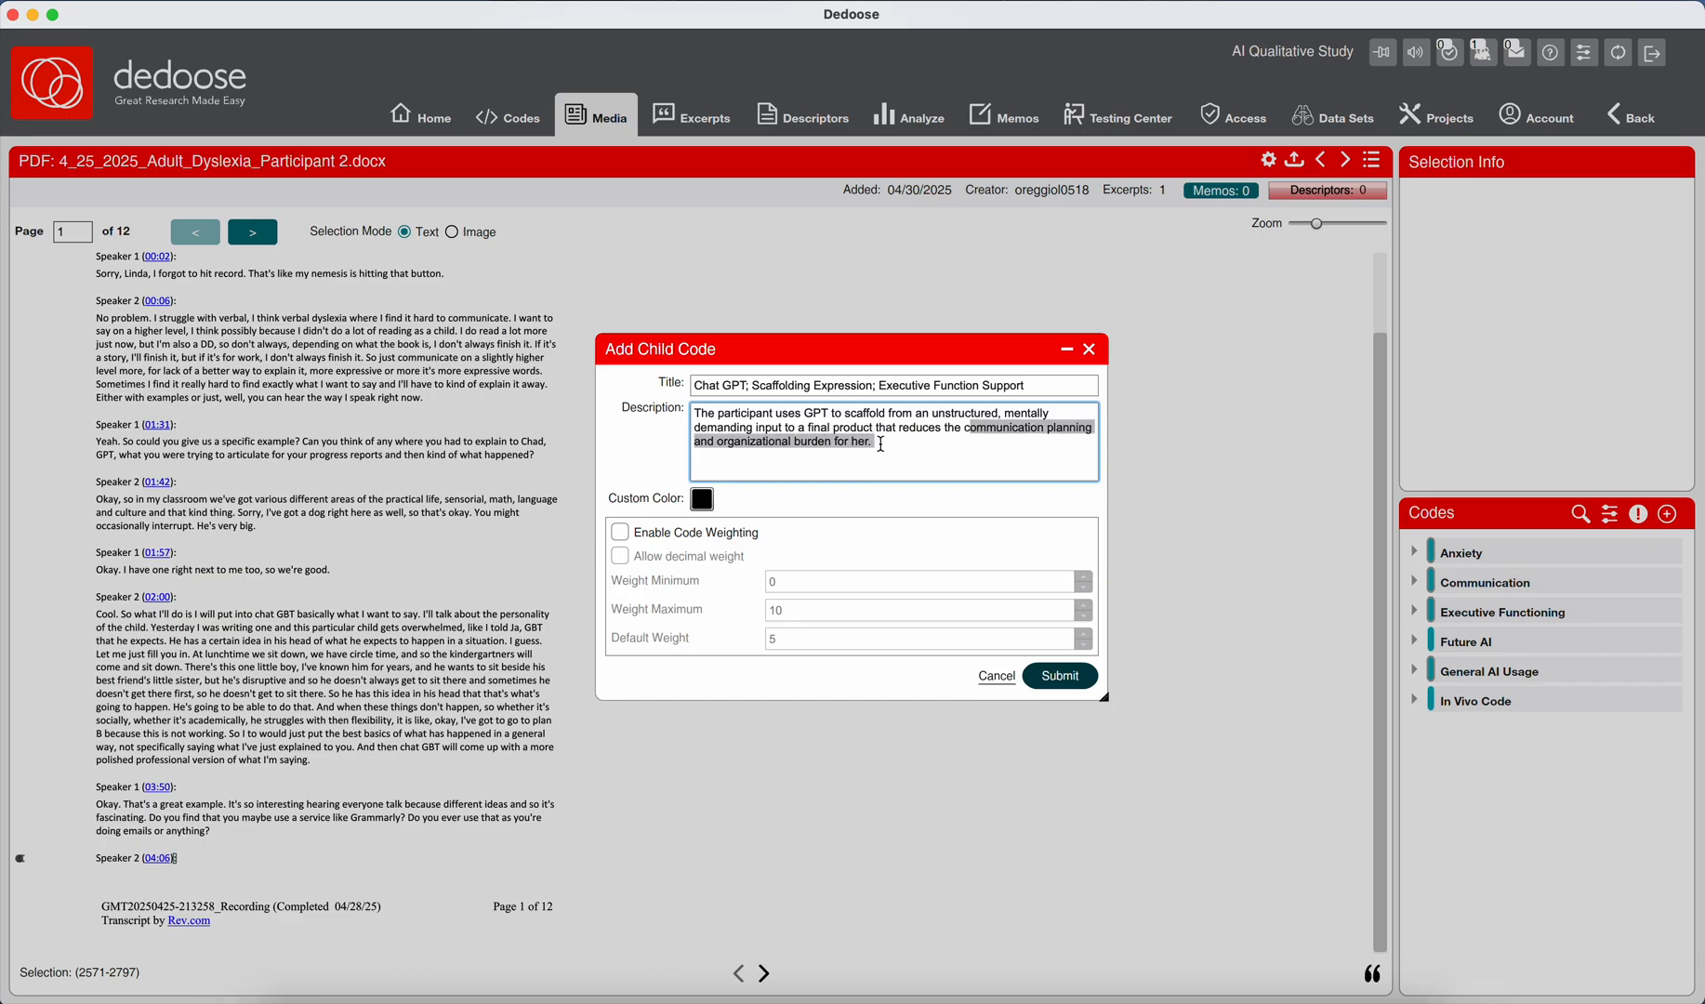
# Enable code weighting for the "Chat GPT; Scaffolding Expression; Executive Function Support" child code and submit it.
pyautogui.click(710, 536)
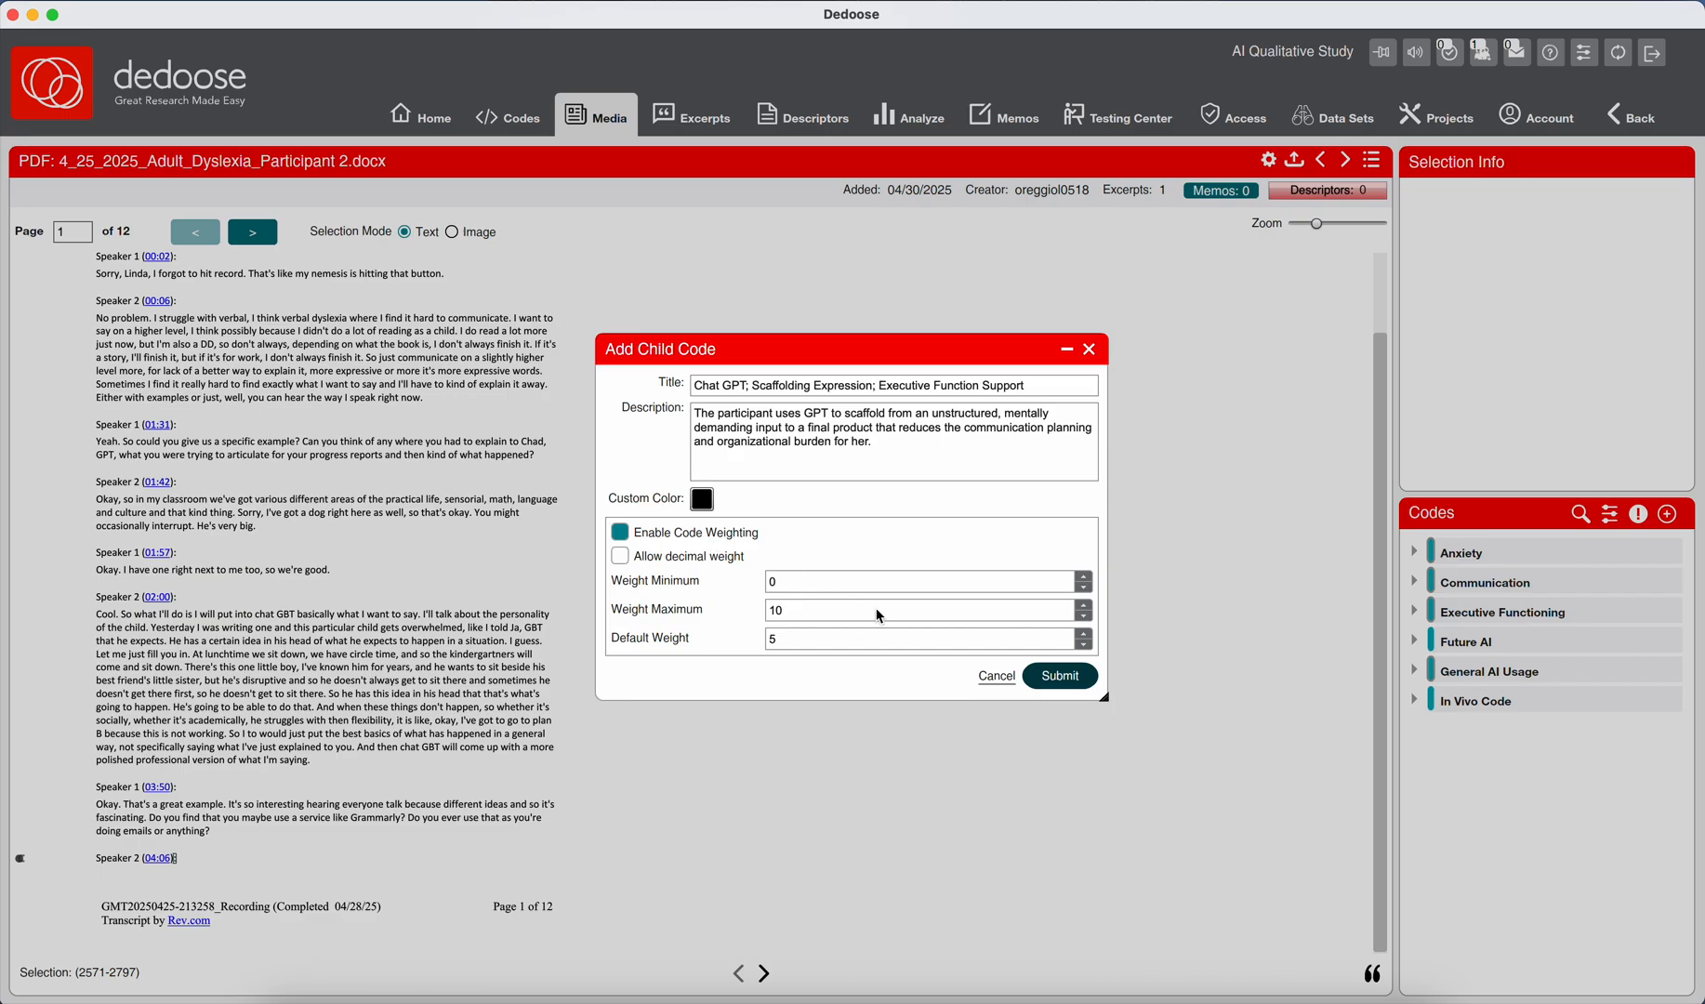
pyautogui.click(1084, 682)
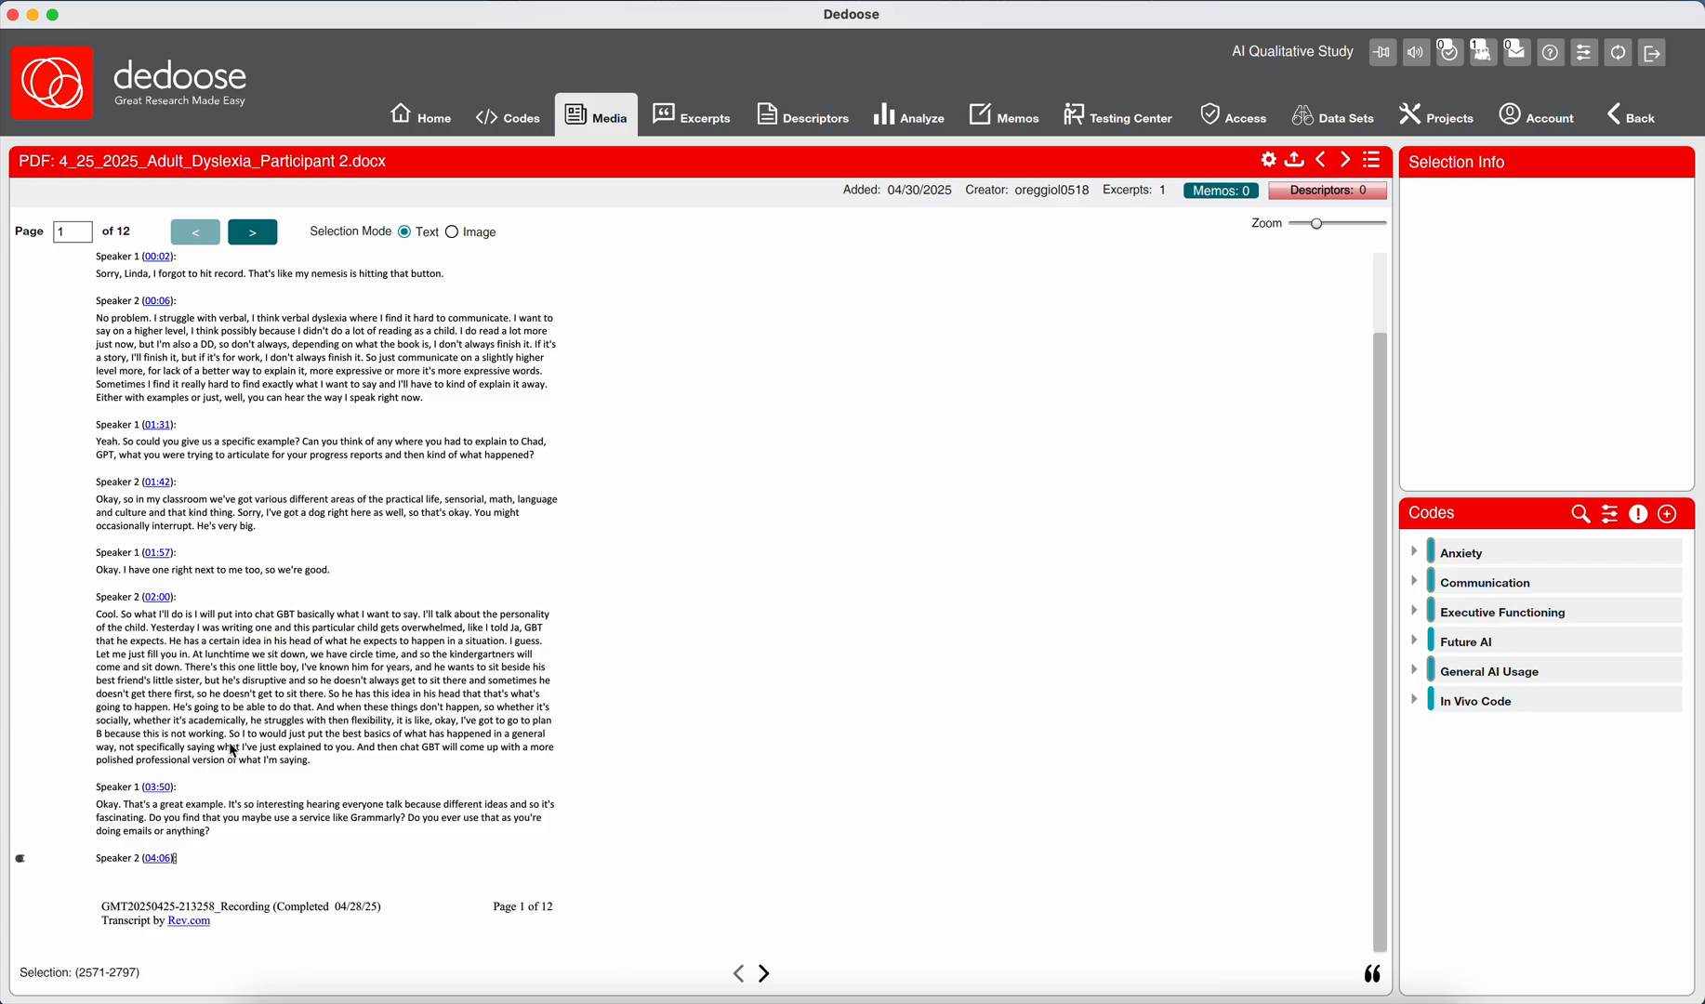
# Select Speaker 2's 02:00 sentence from "So I to would just put" through "explained to you." and start a child code under Executive Functioning.
pyautogui.moveTo(224, 740); pyautogui.dragTo(356, 748)
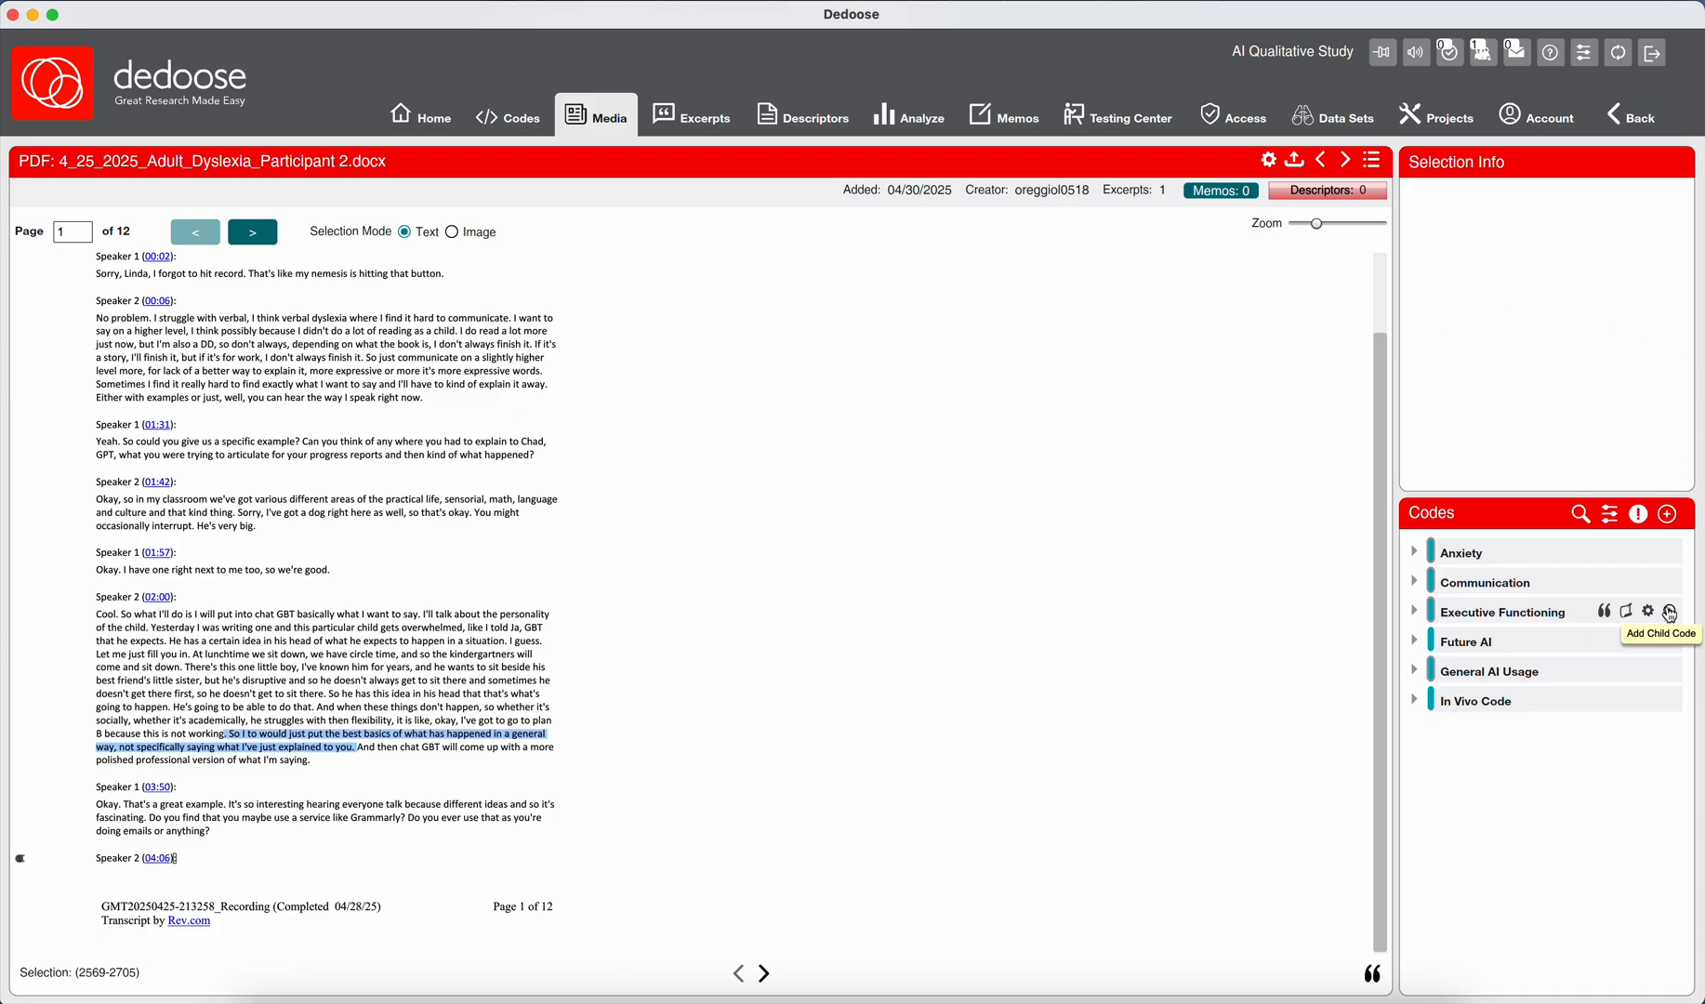
pyautogui.click(1671, 614)
pyautogui.click(1045, 376)
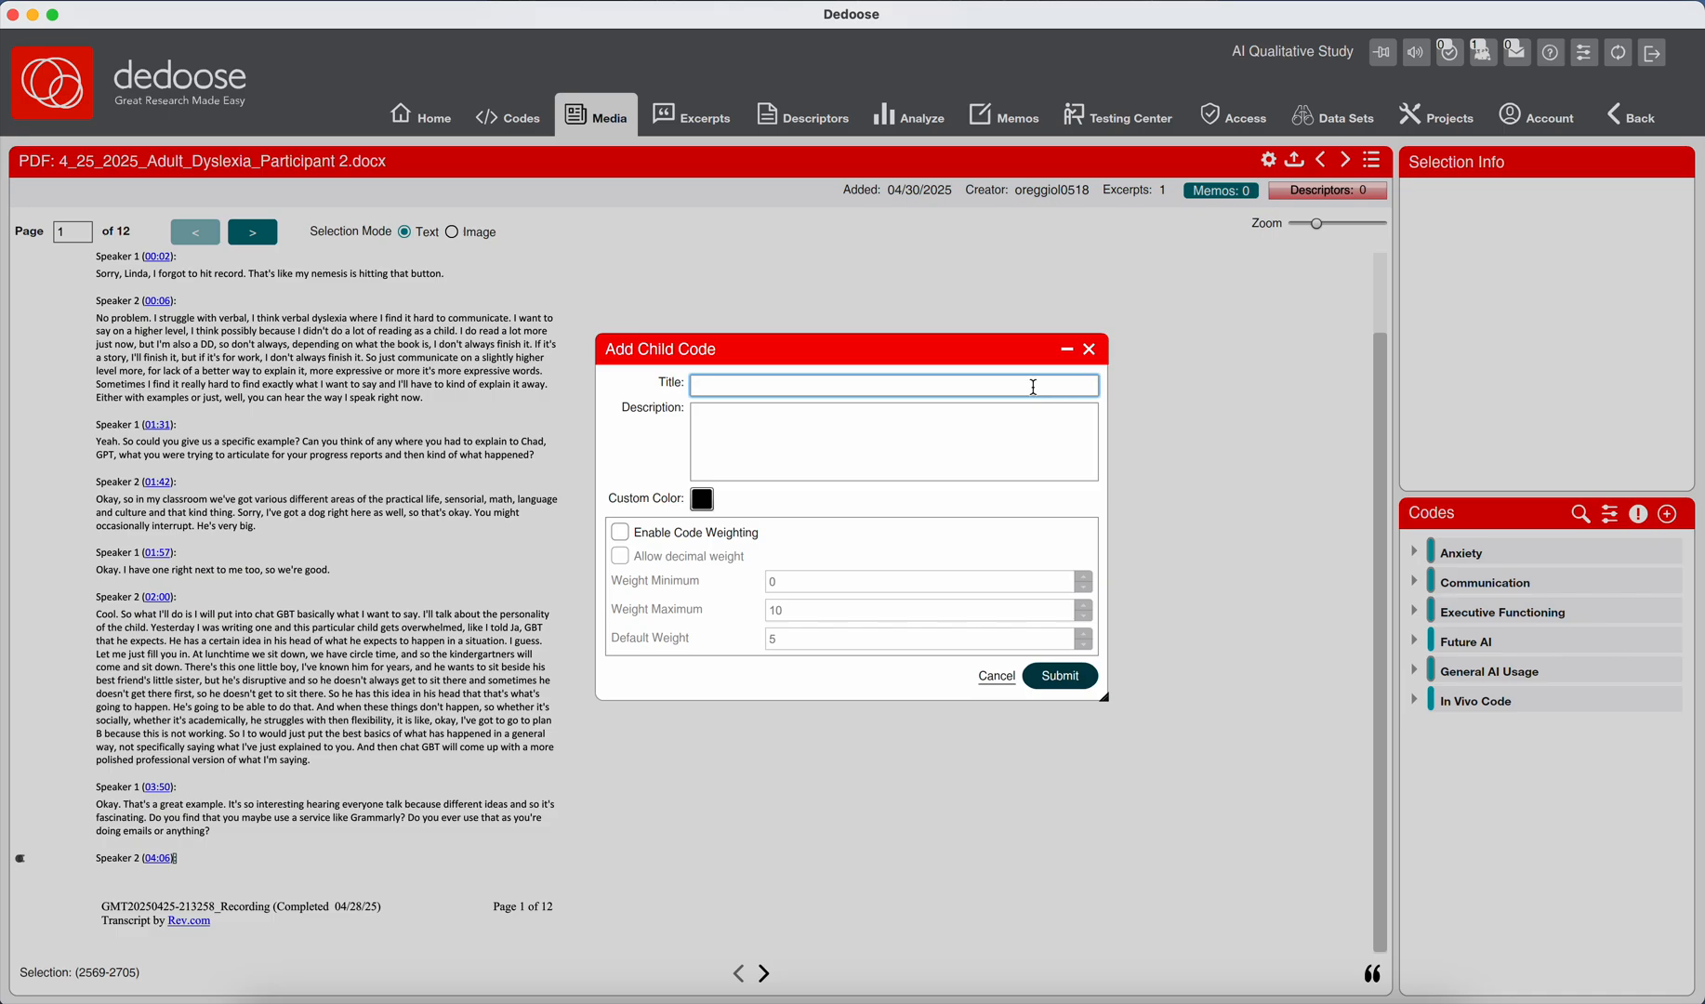
# Title the new child code "Chat GPT; General Input; Minimal Detail Strategy".
pyautogui.write('Chat GPT;')
pyautogui.write('General Input;')
pyautogui.write('Minimal Details')
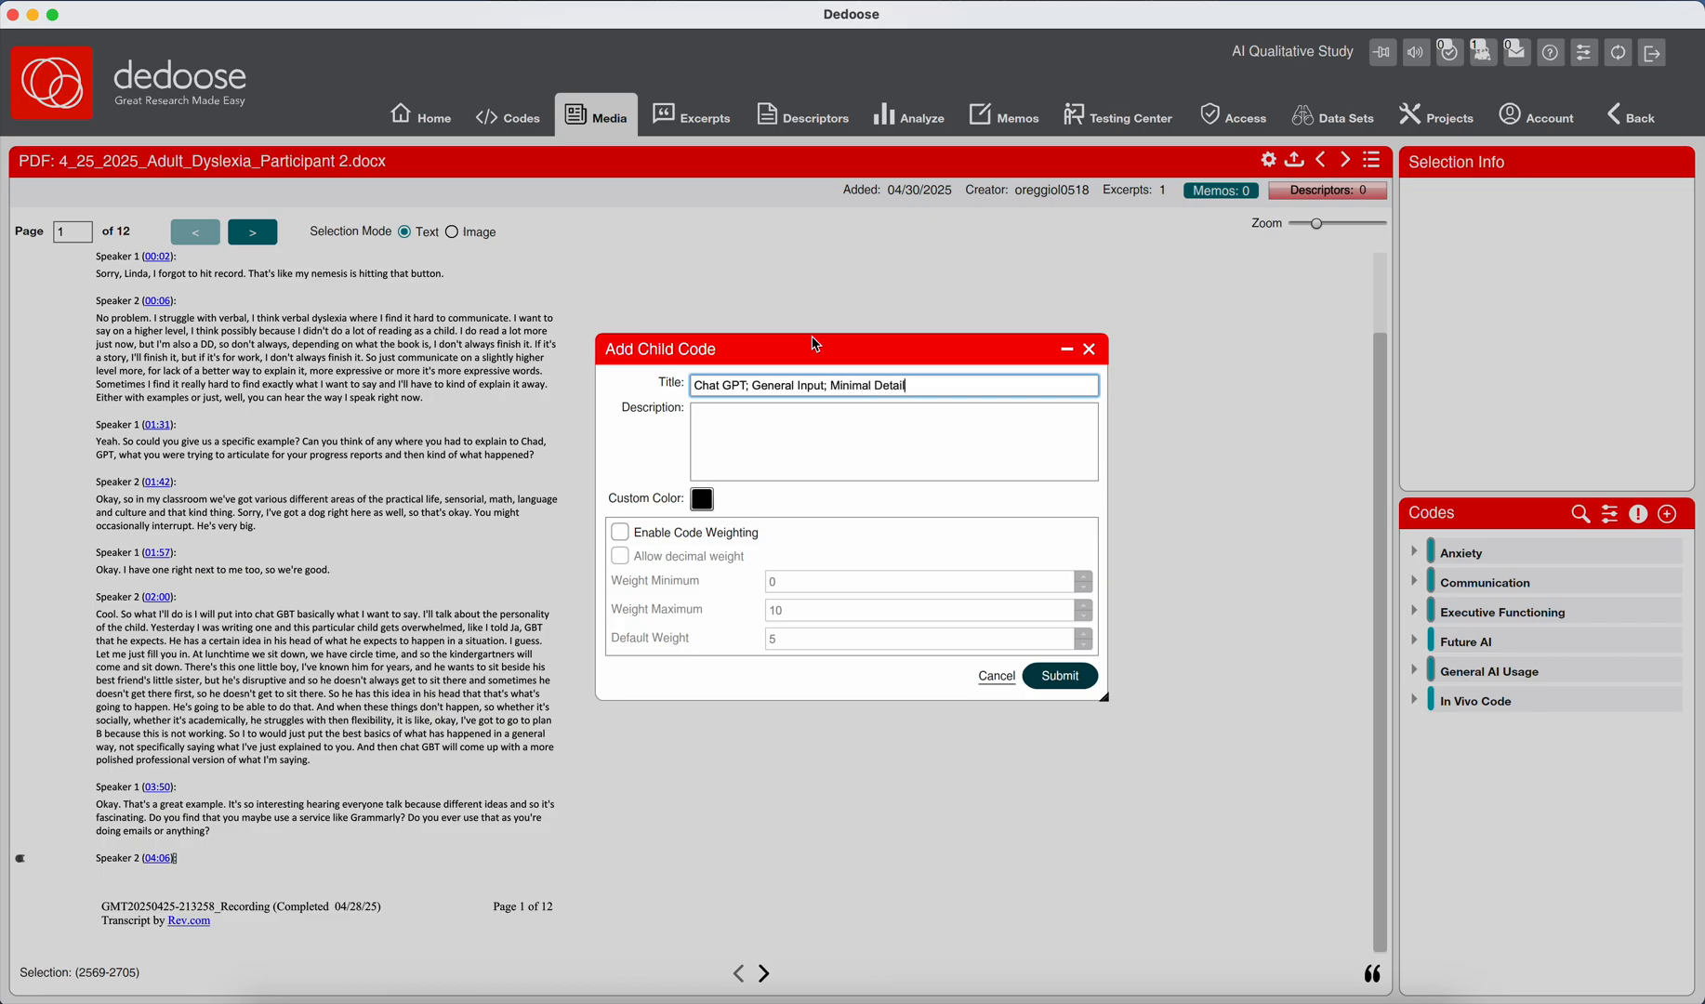
pyautogui.press('BackSpace')
pyautogui.press('BackSpace')
pyautogui.write('Strategy')
# Begin the child code's description with "The participant intentionally keeps input to ChatGPT".
pyautogui.click(825, 419)
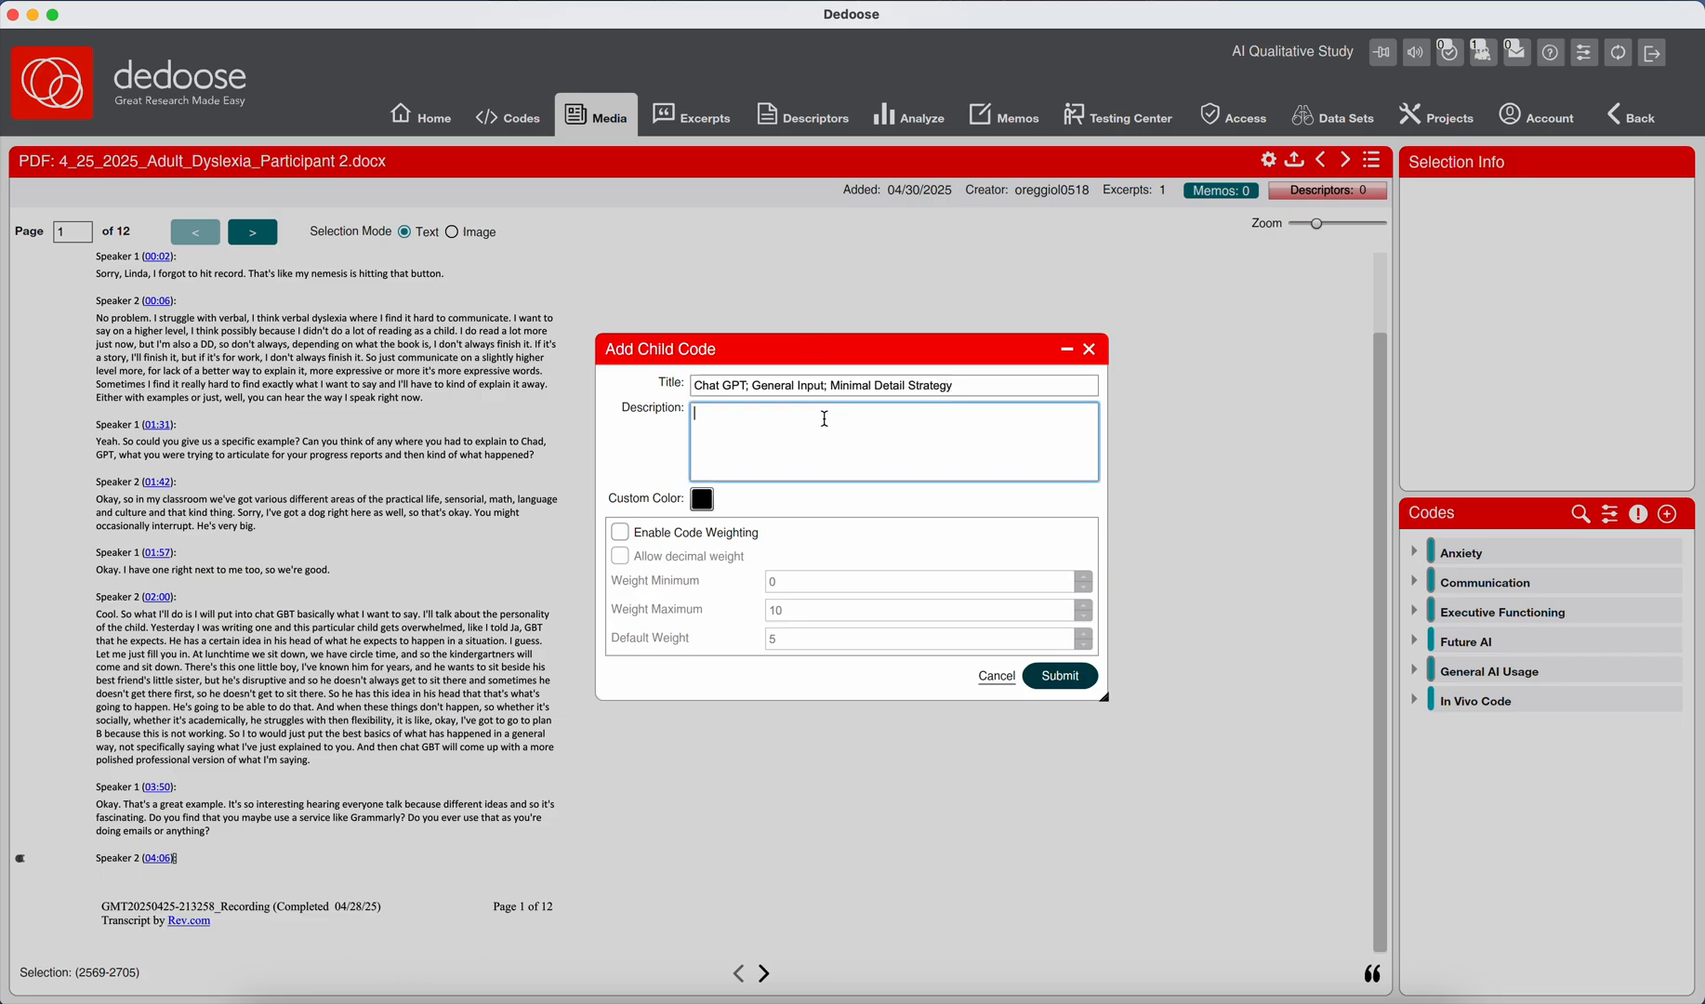
pyautogui.write('The participant')
pyautogui.write('intential')
pyautogui.press('BackSpace')
pyautogui.write('onally keeps inpurt')
pyautogui.press('BackSpace')
pyautogui.press('BackSpace')
pyautogui.press('BackSpace')
pyautogui.write('t to ChatGPT')
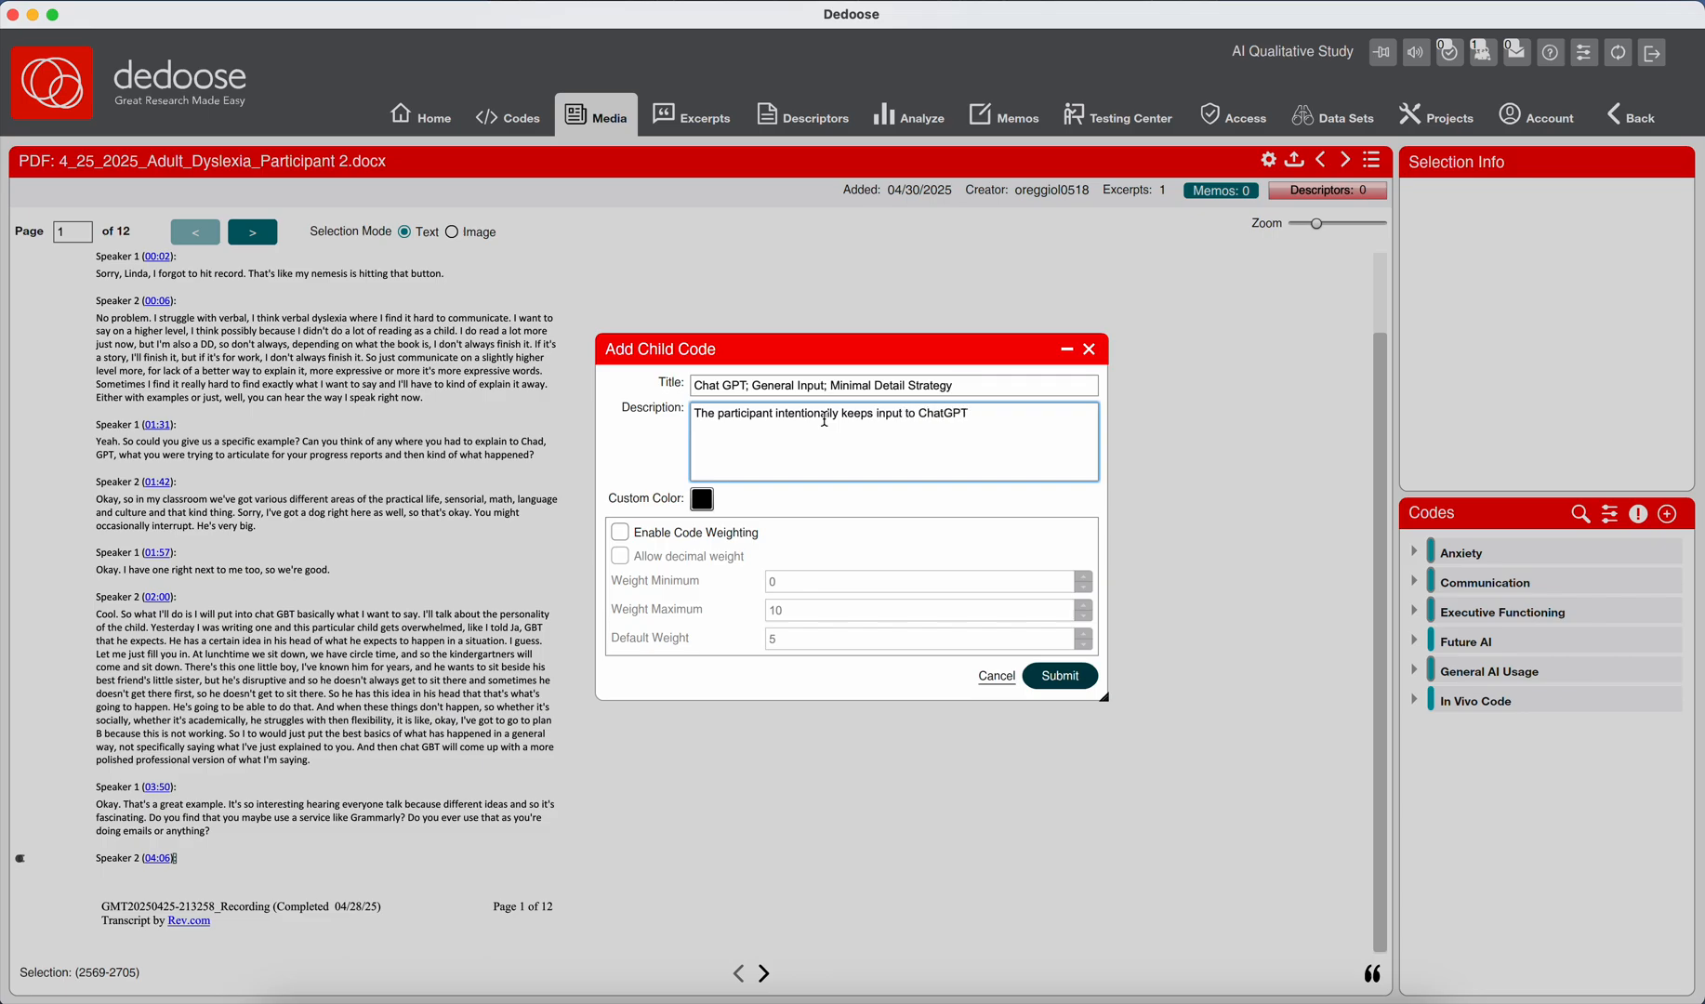
pyautogui.write(' simple and c')
pyautogui.write('lea')
# Continue the description with "simple and broad suggesting a cognitive offloading strategy".
pyautogui.press('BackSpace')
pyautogui.press('BackSpace')
pyautogui.press('BackSpace')
pyautogui.press('BackSpace')
pyautogui.write('broad')
pyautogui.write('suggesting a cognitive offloading strae')
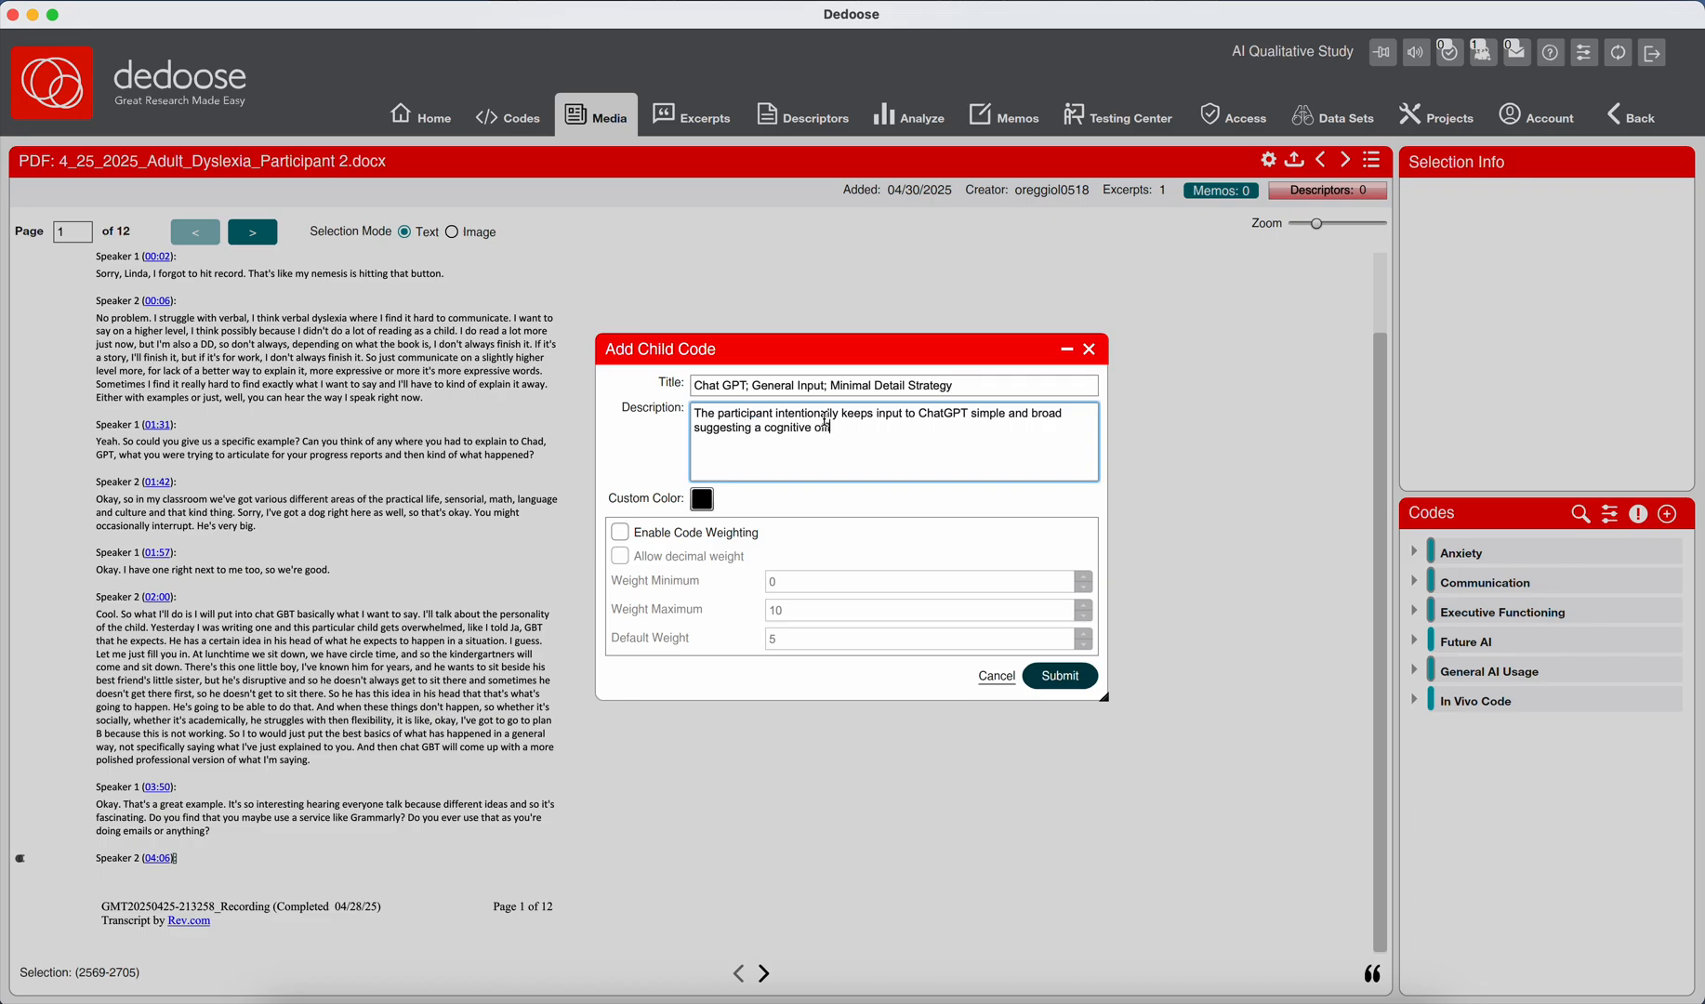
pyautogui.write('egy')
# Finish the description with "relying on AI to structure formalize messy or underdeveloped thoughts." and submit the code with code weighting enabled.
pyautogui.write('relying on AI to structure ')
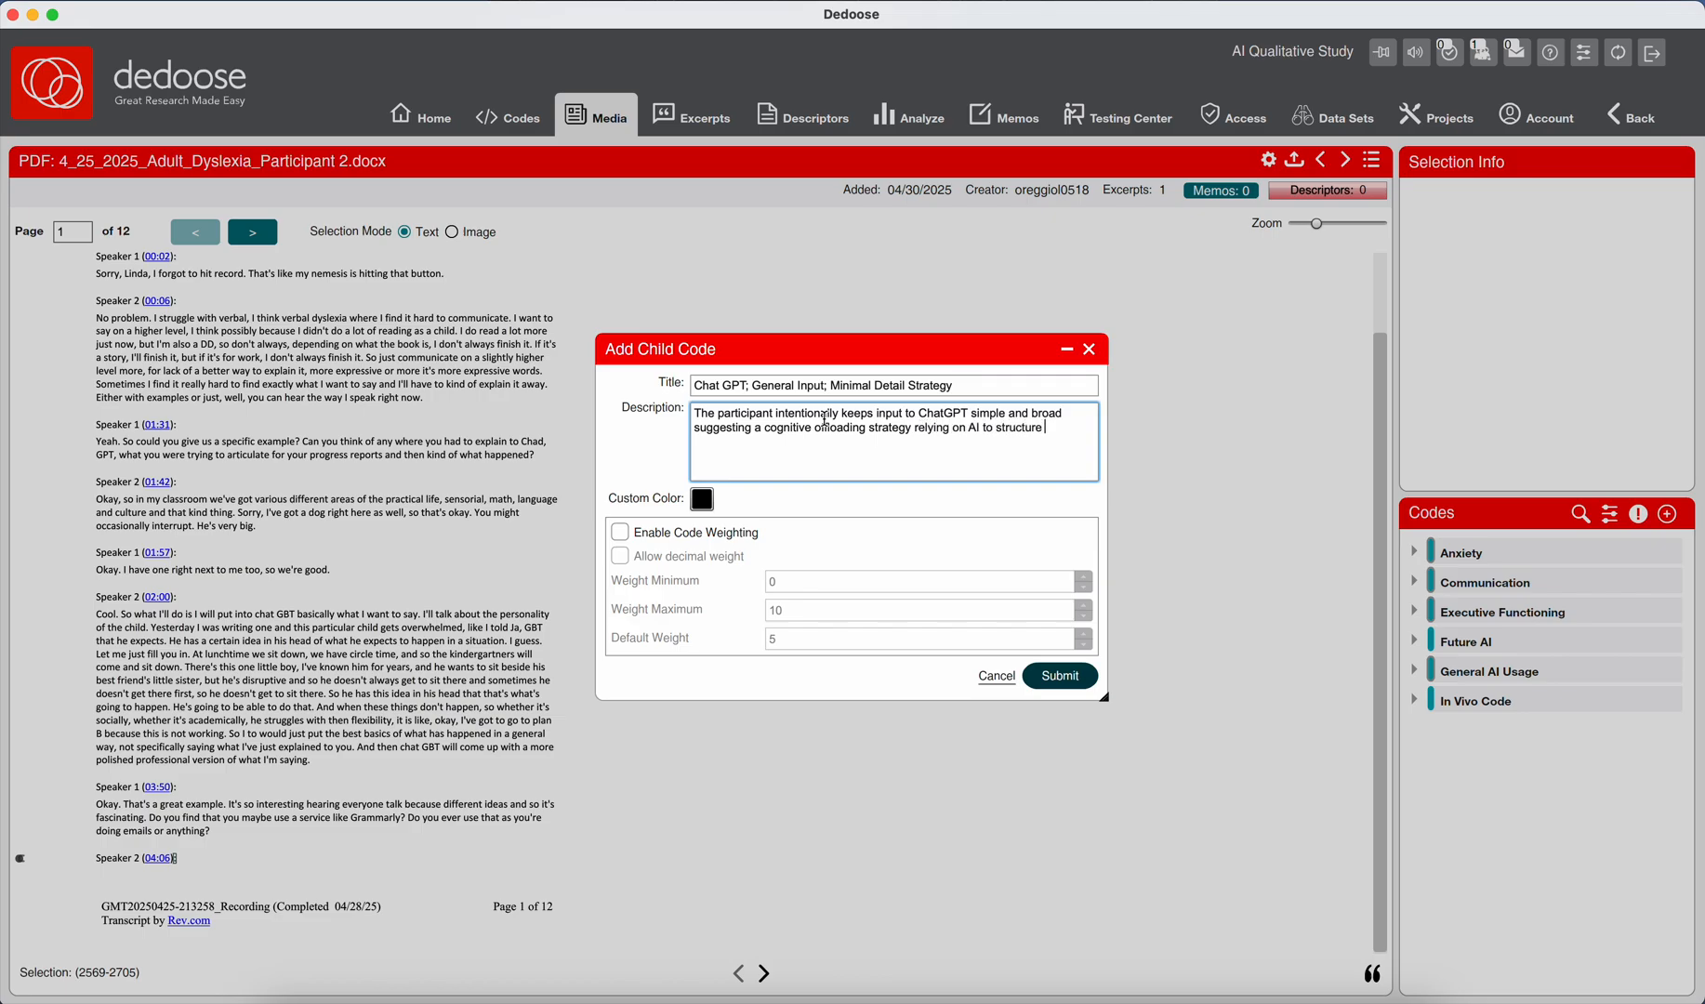
pyautogui.write('formalize messy or underdeveloped thoughts.')
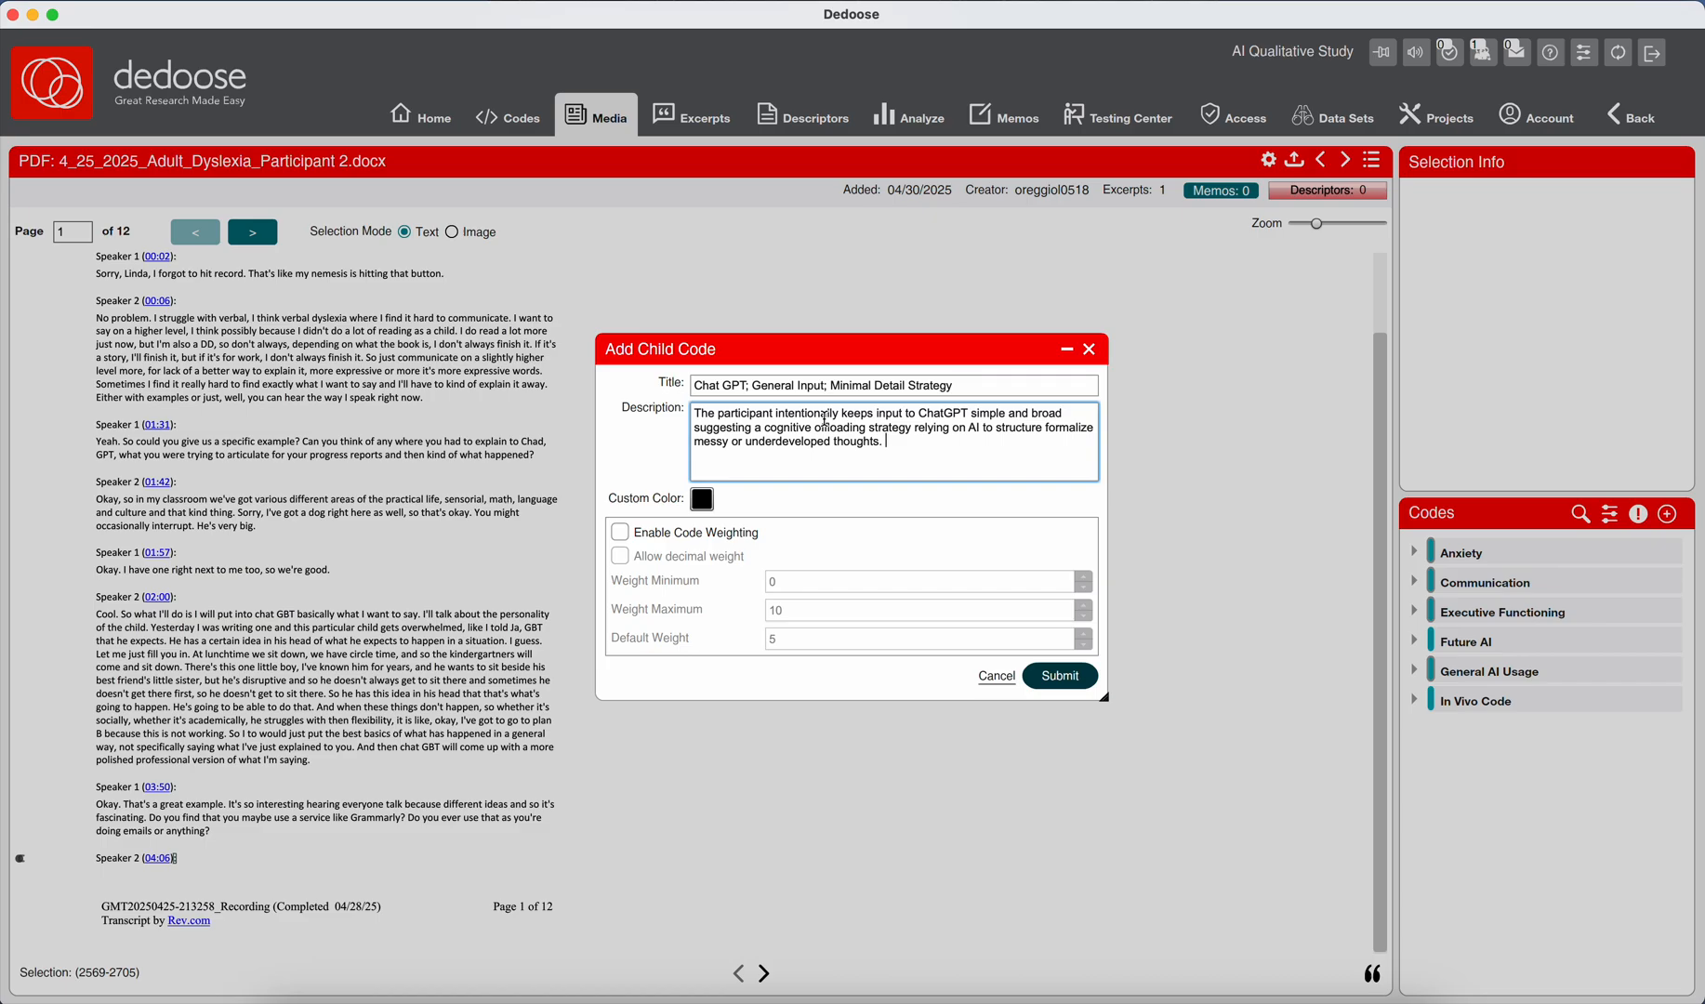
pyautogui.click(654, 538)
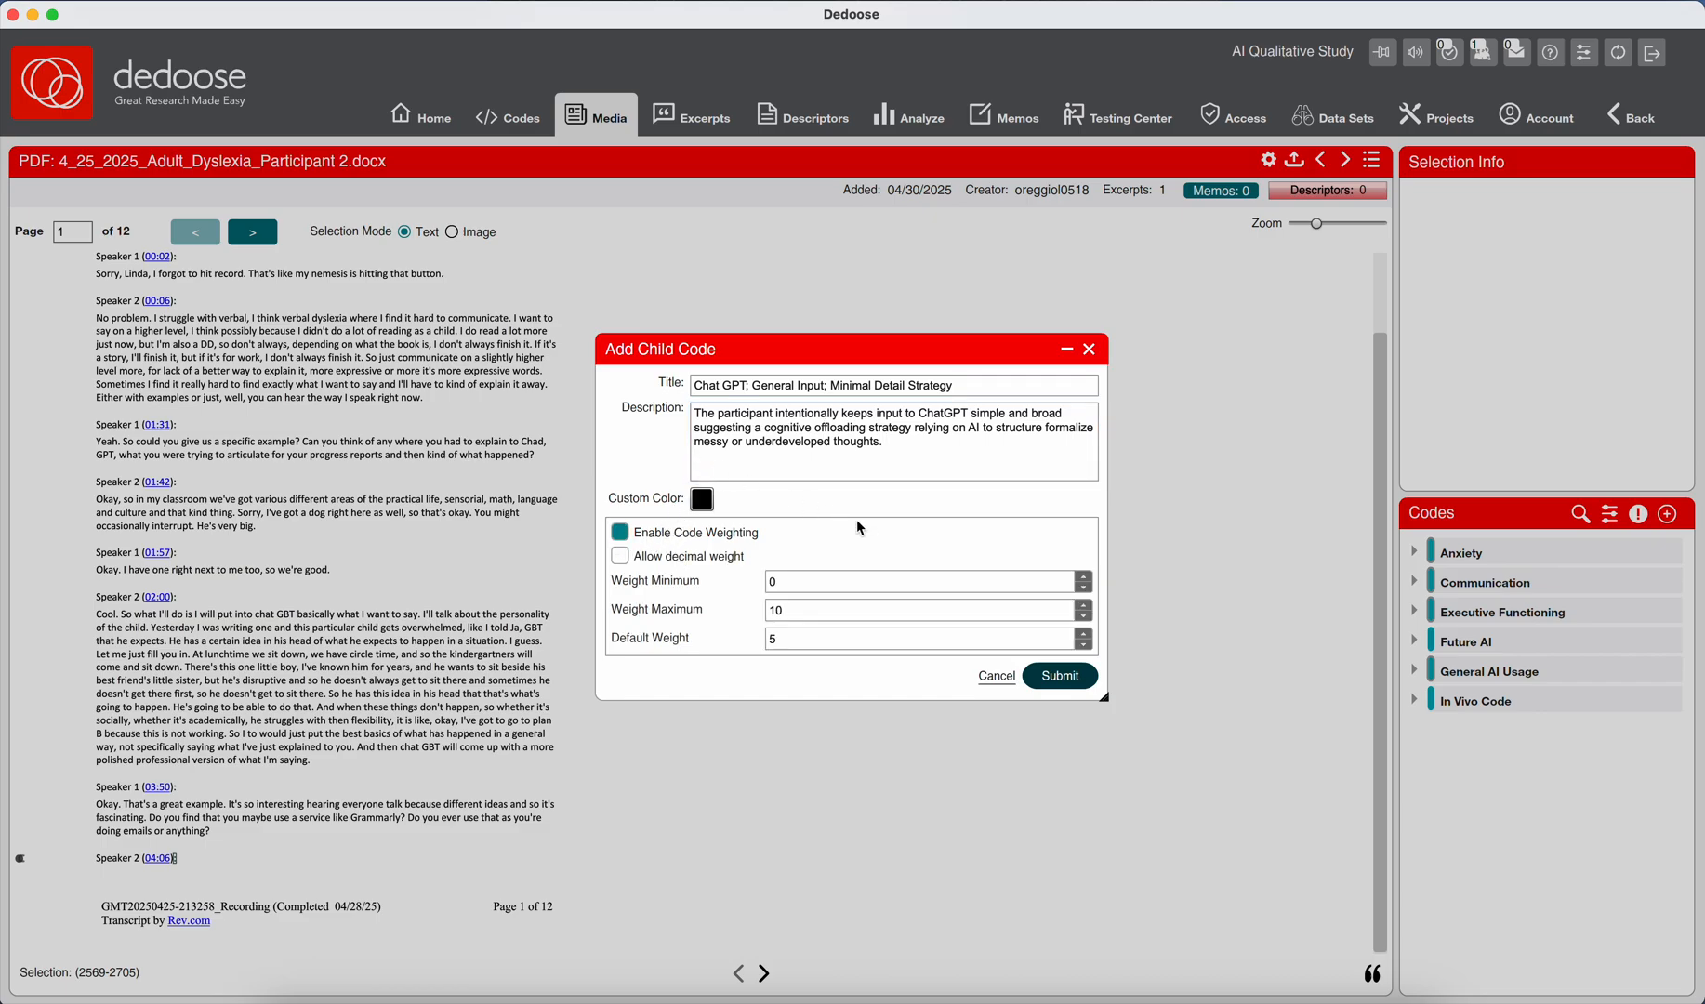
pyautogui.click(1058, 677)
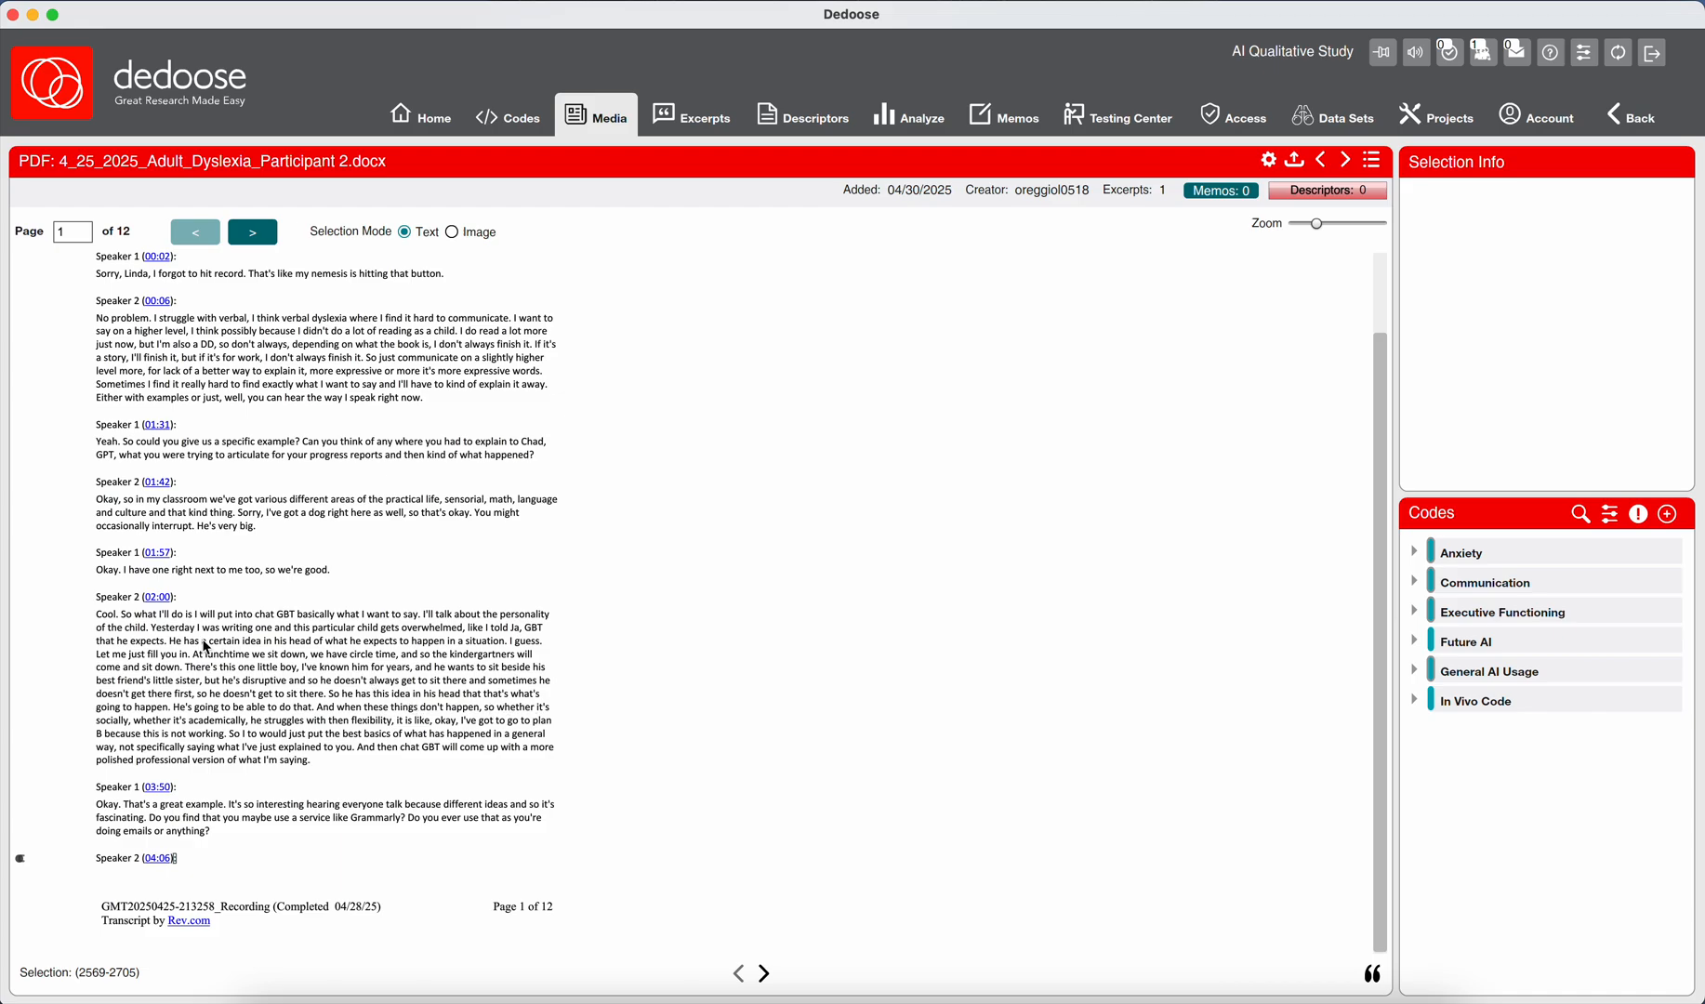
pyautogui.moveTo(150, 629); pyautogui.dragTo(213, 643)
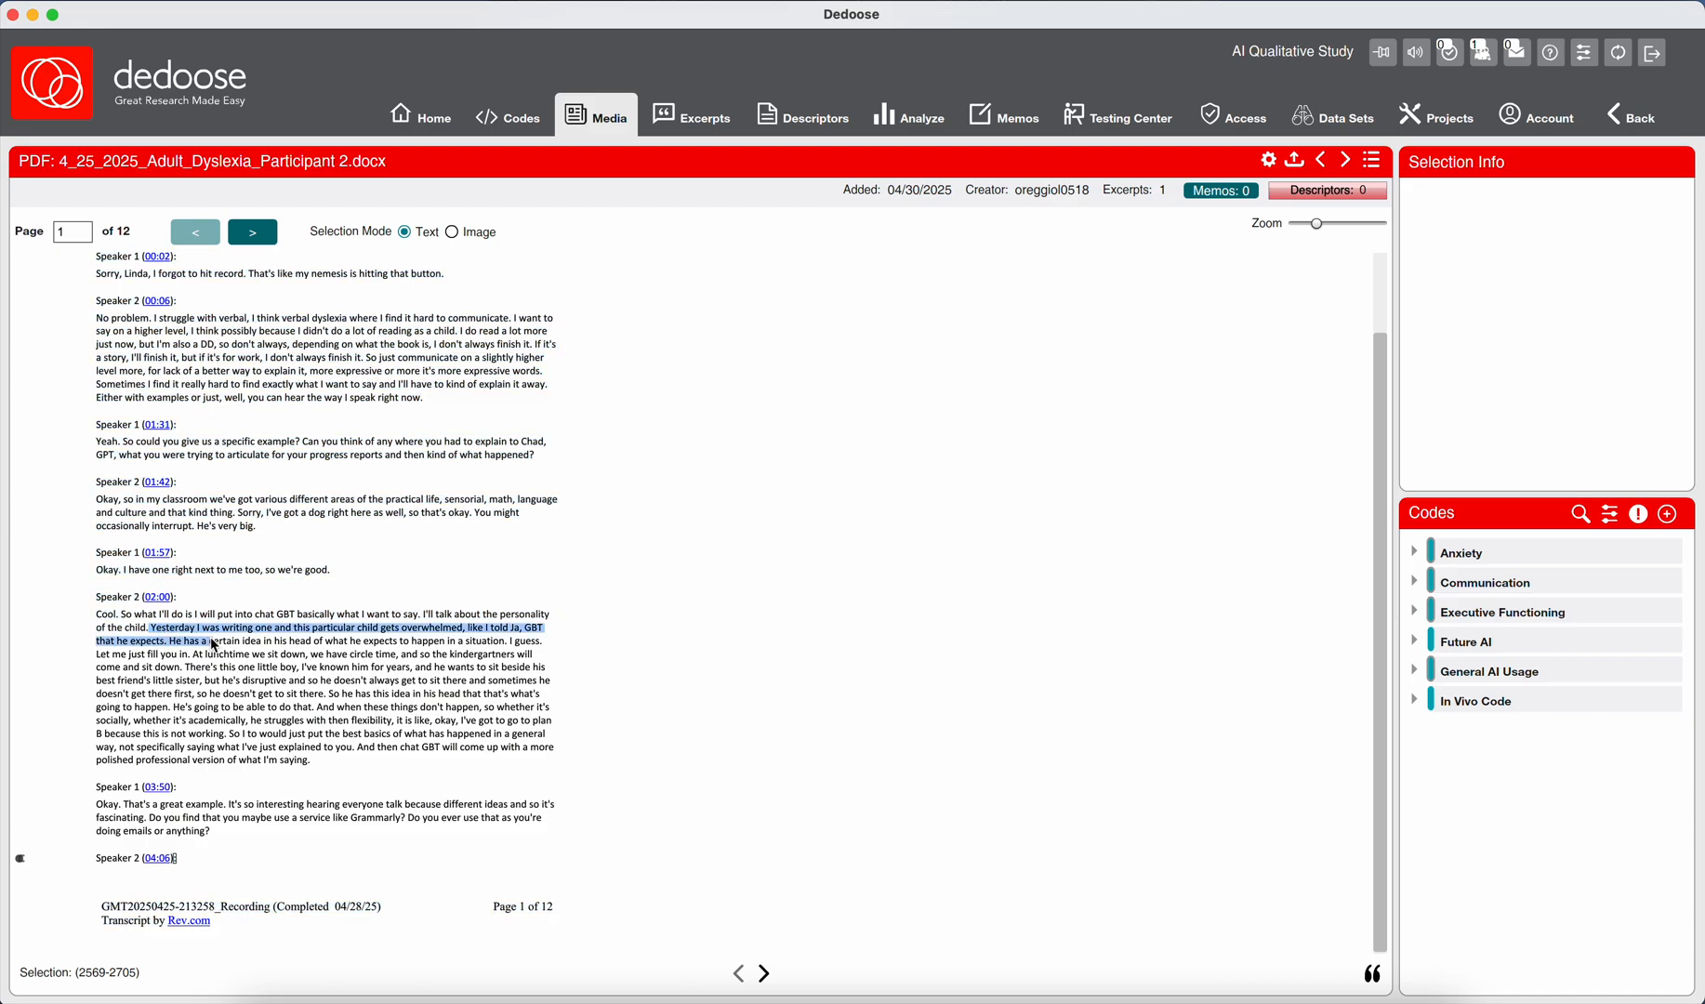
pyautogui.moveTo(213, 643); pyautogui.dragTo(234, 659)
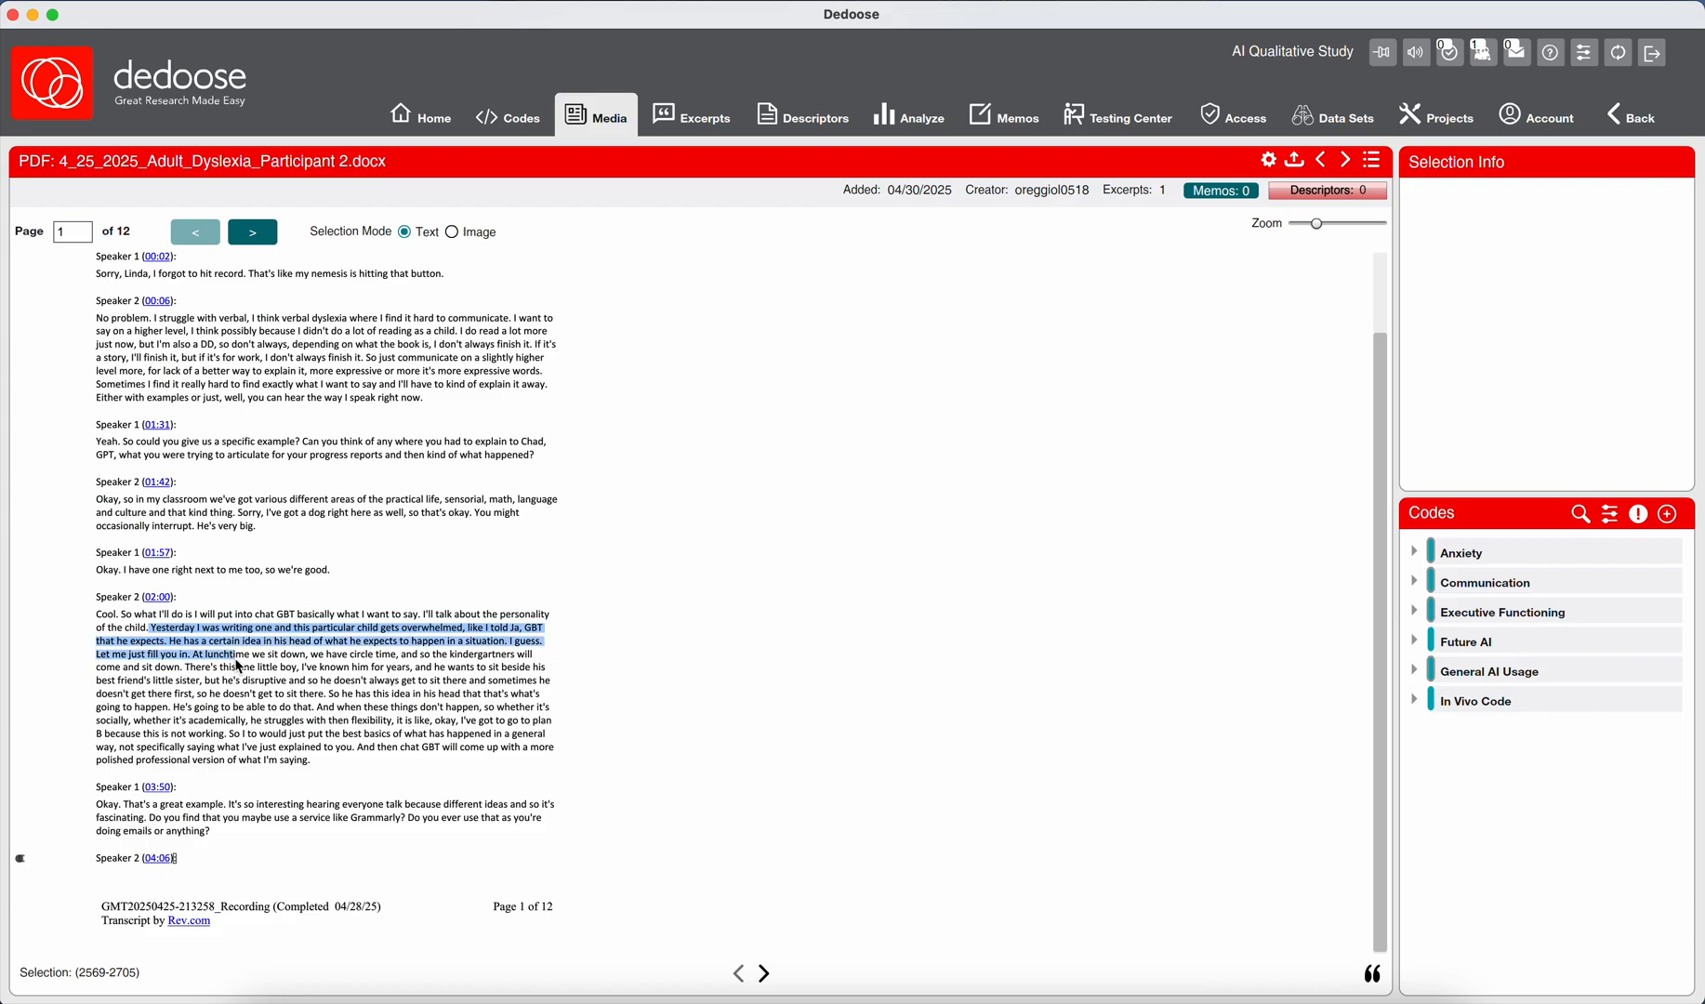
pyautogui.moveTo(239, 667); pyautogui.dragTo(250, 705)
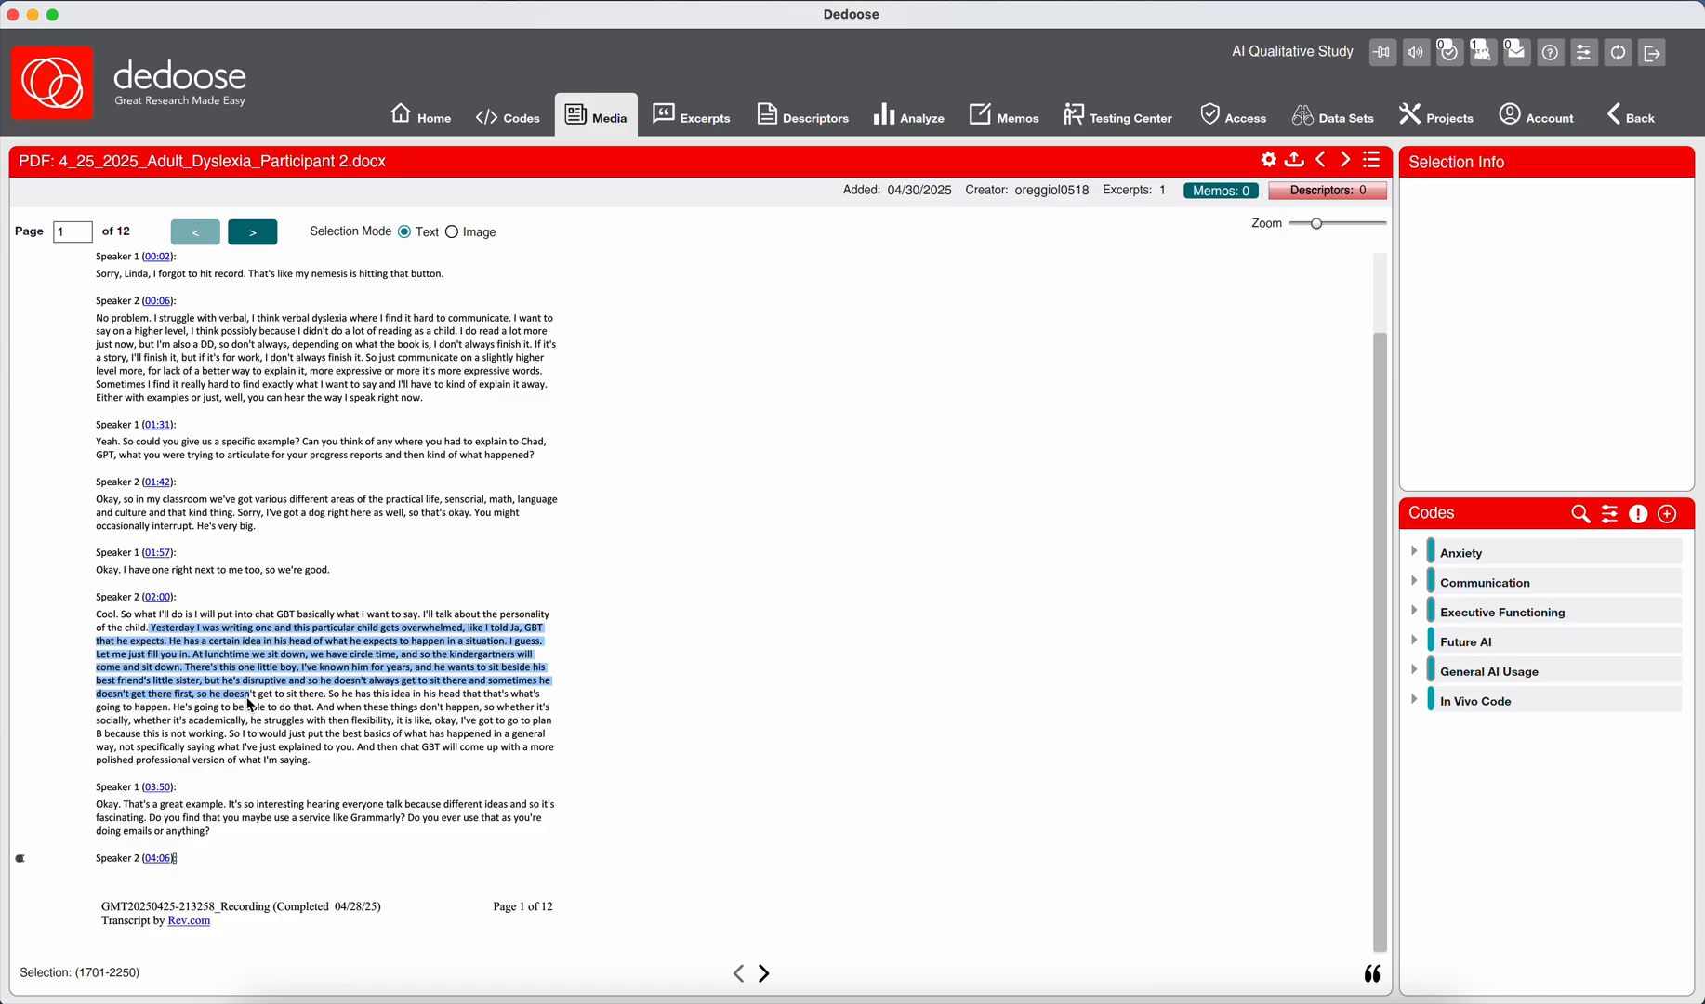
pyautogui.click(249, 705)
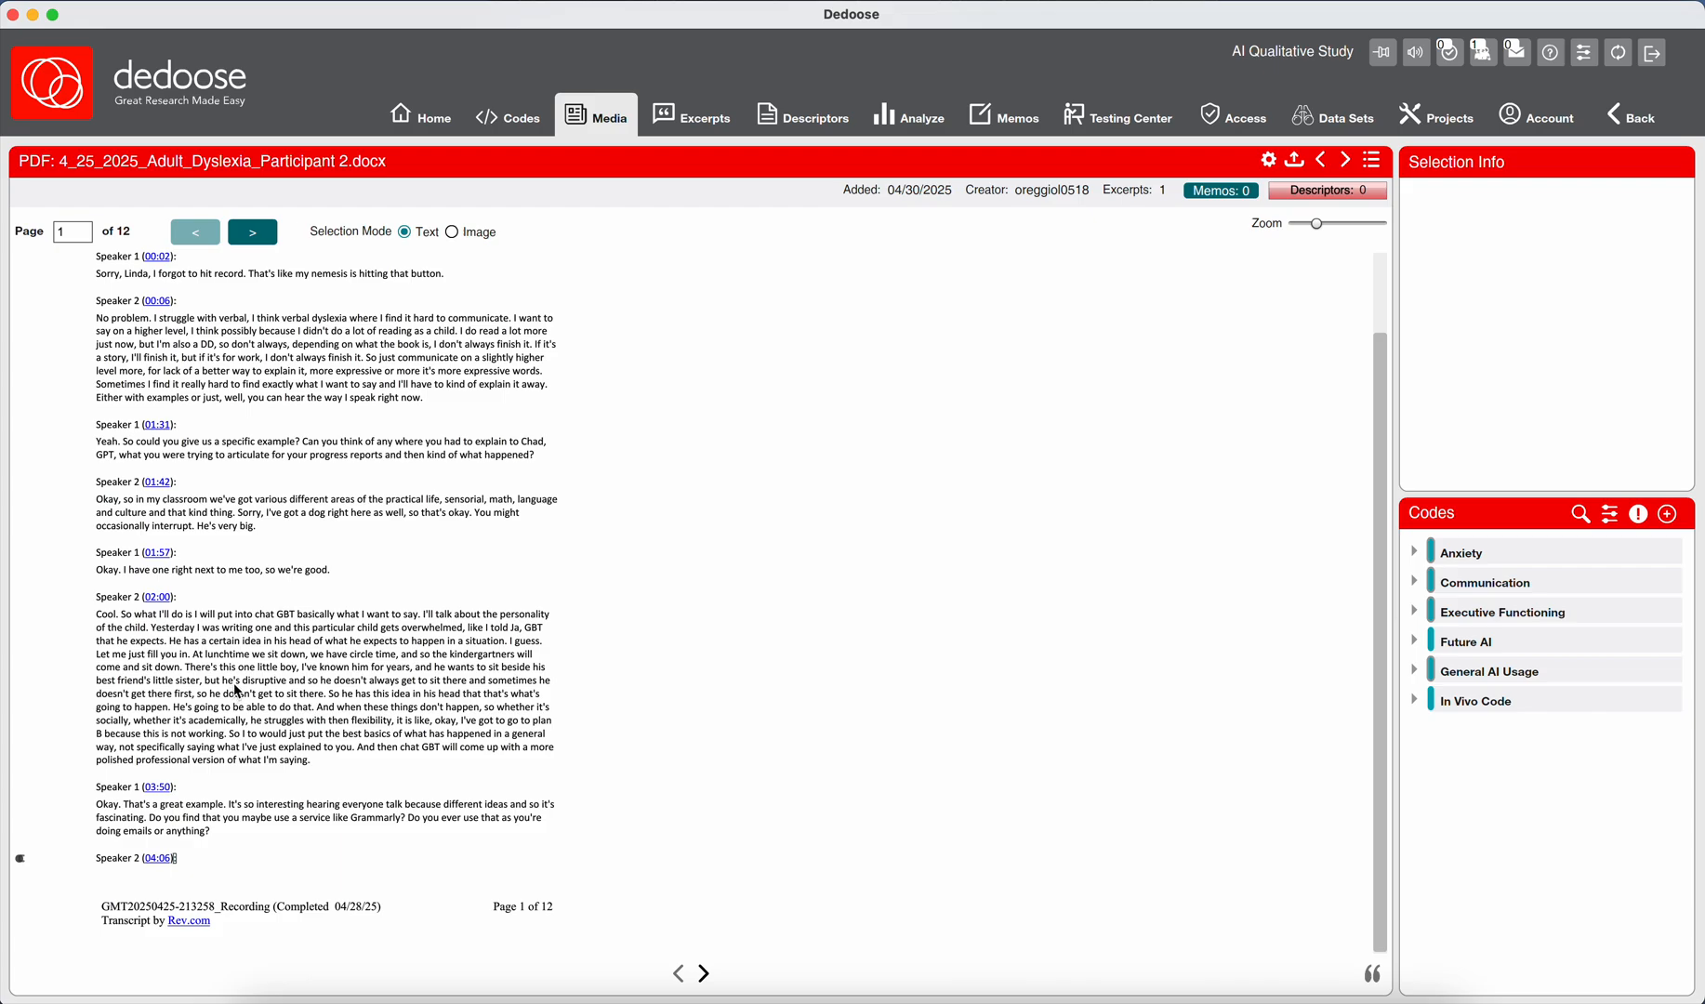
# Select the passage in Speaker 2's 02:00 reply from "Yesterday I was writing one" through "he struggles with then flexibility,".
pyautogui.moveTo(154, 633); pyautogui.dragTo(226, 743)
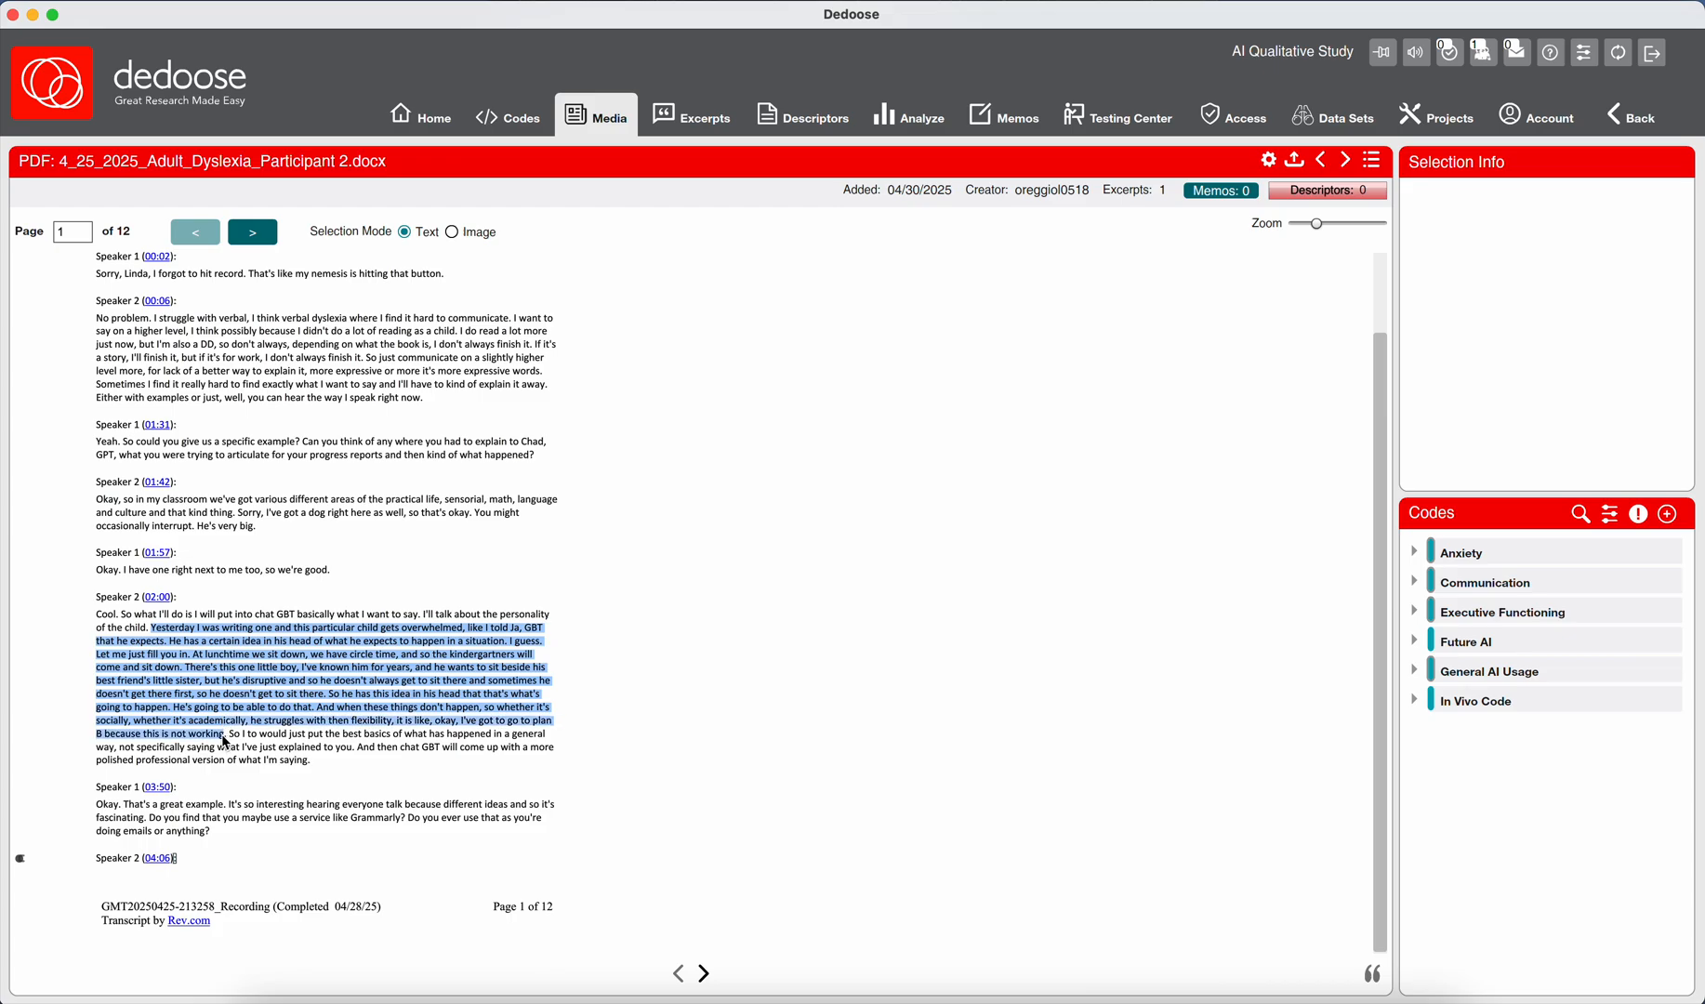
pyautogui.moveTo(226, 743); pyautogui.dragTo(266, 706)
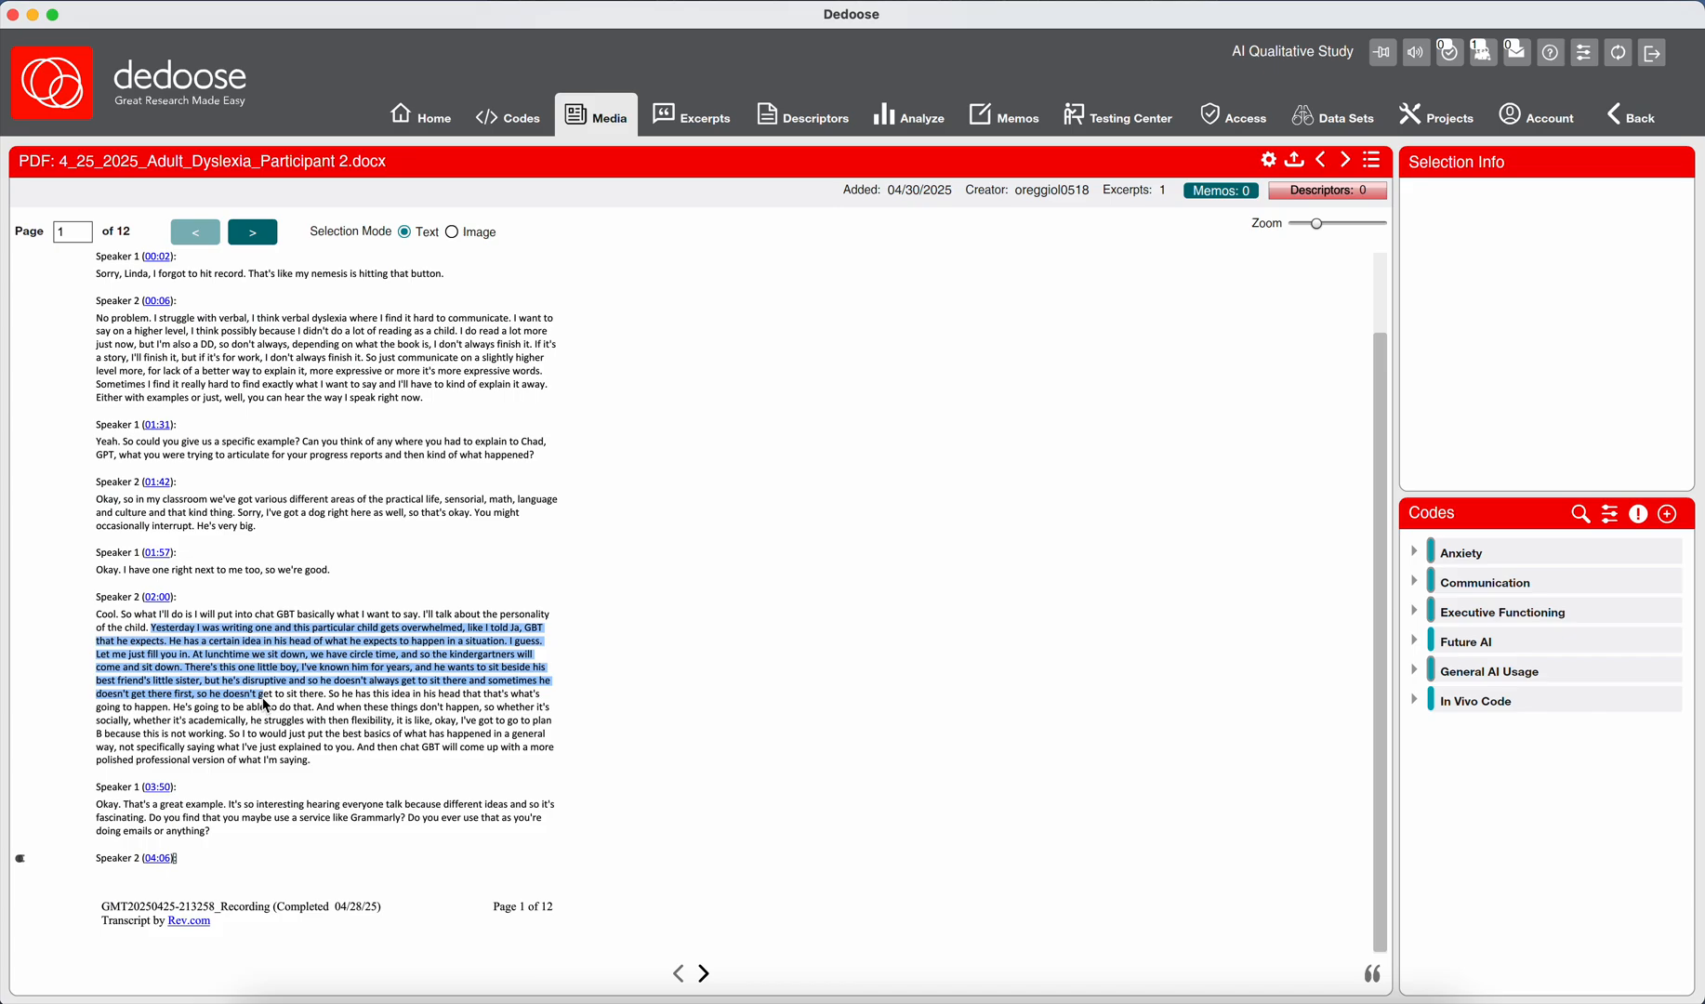
pyautogui.moveTo(267, 705); pyautogui.dragTo(280, 655)
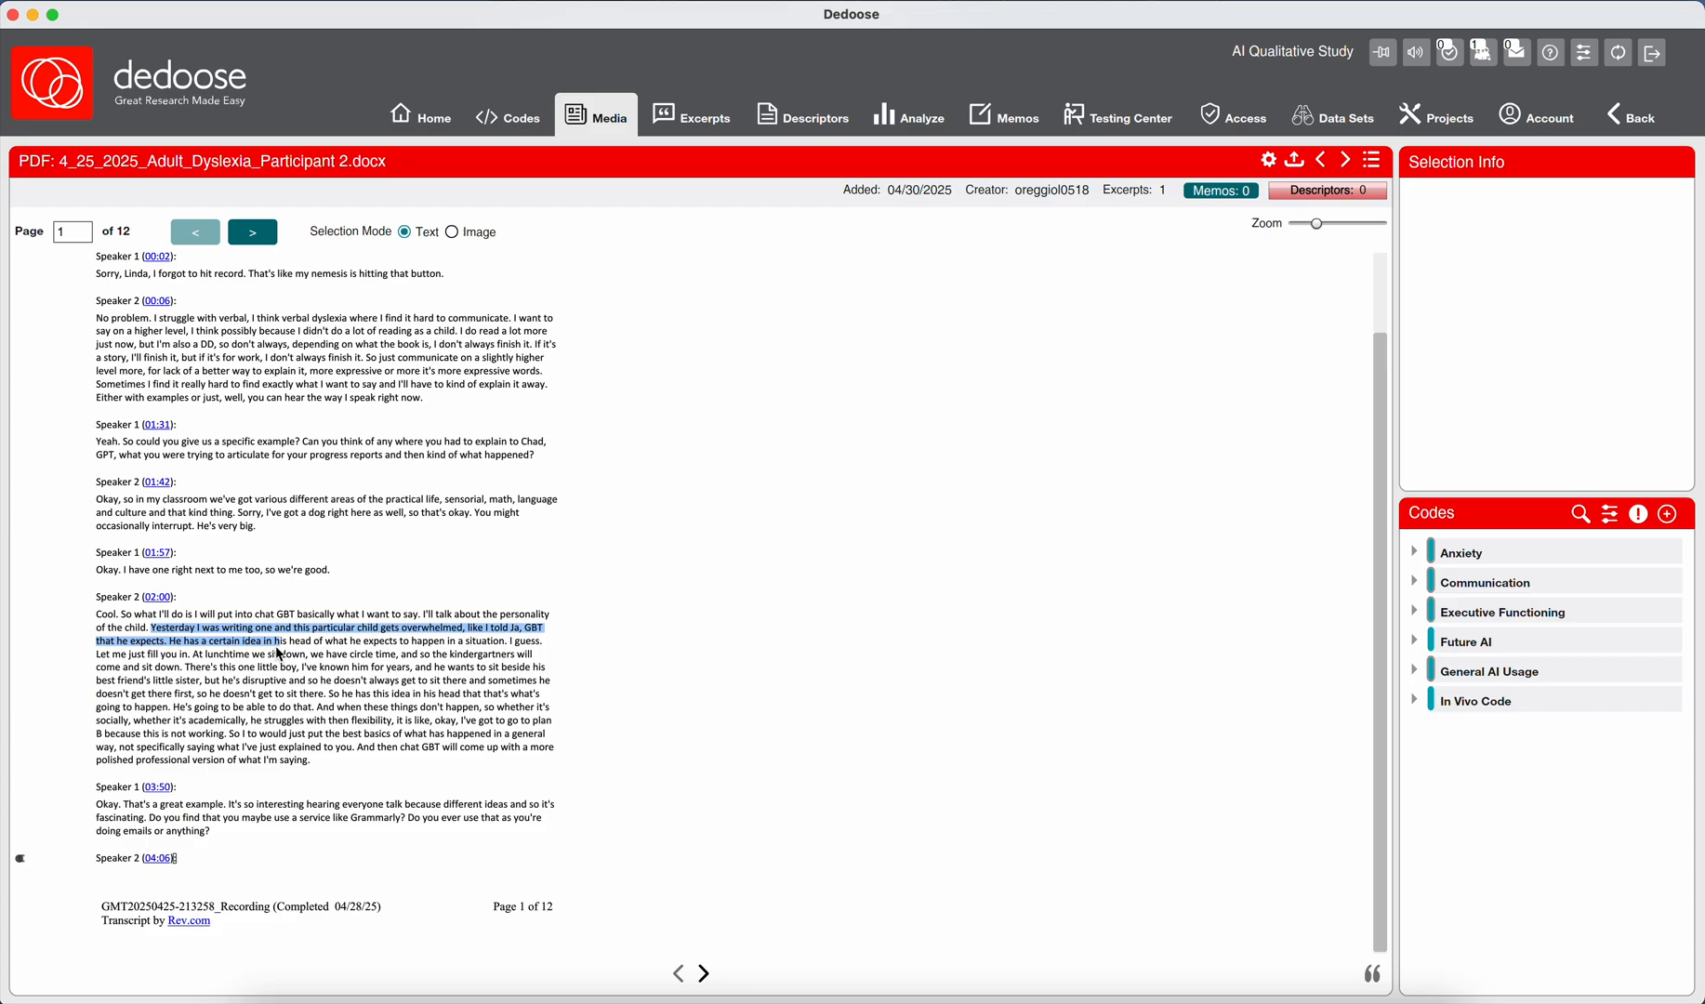
pyautogui.moveTo(280, 655); pyautogui.dragTo(236, 671)
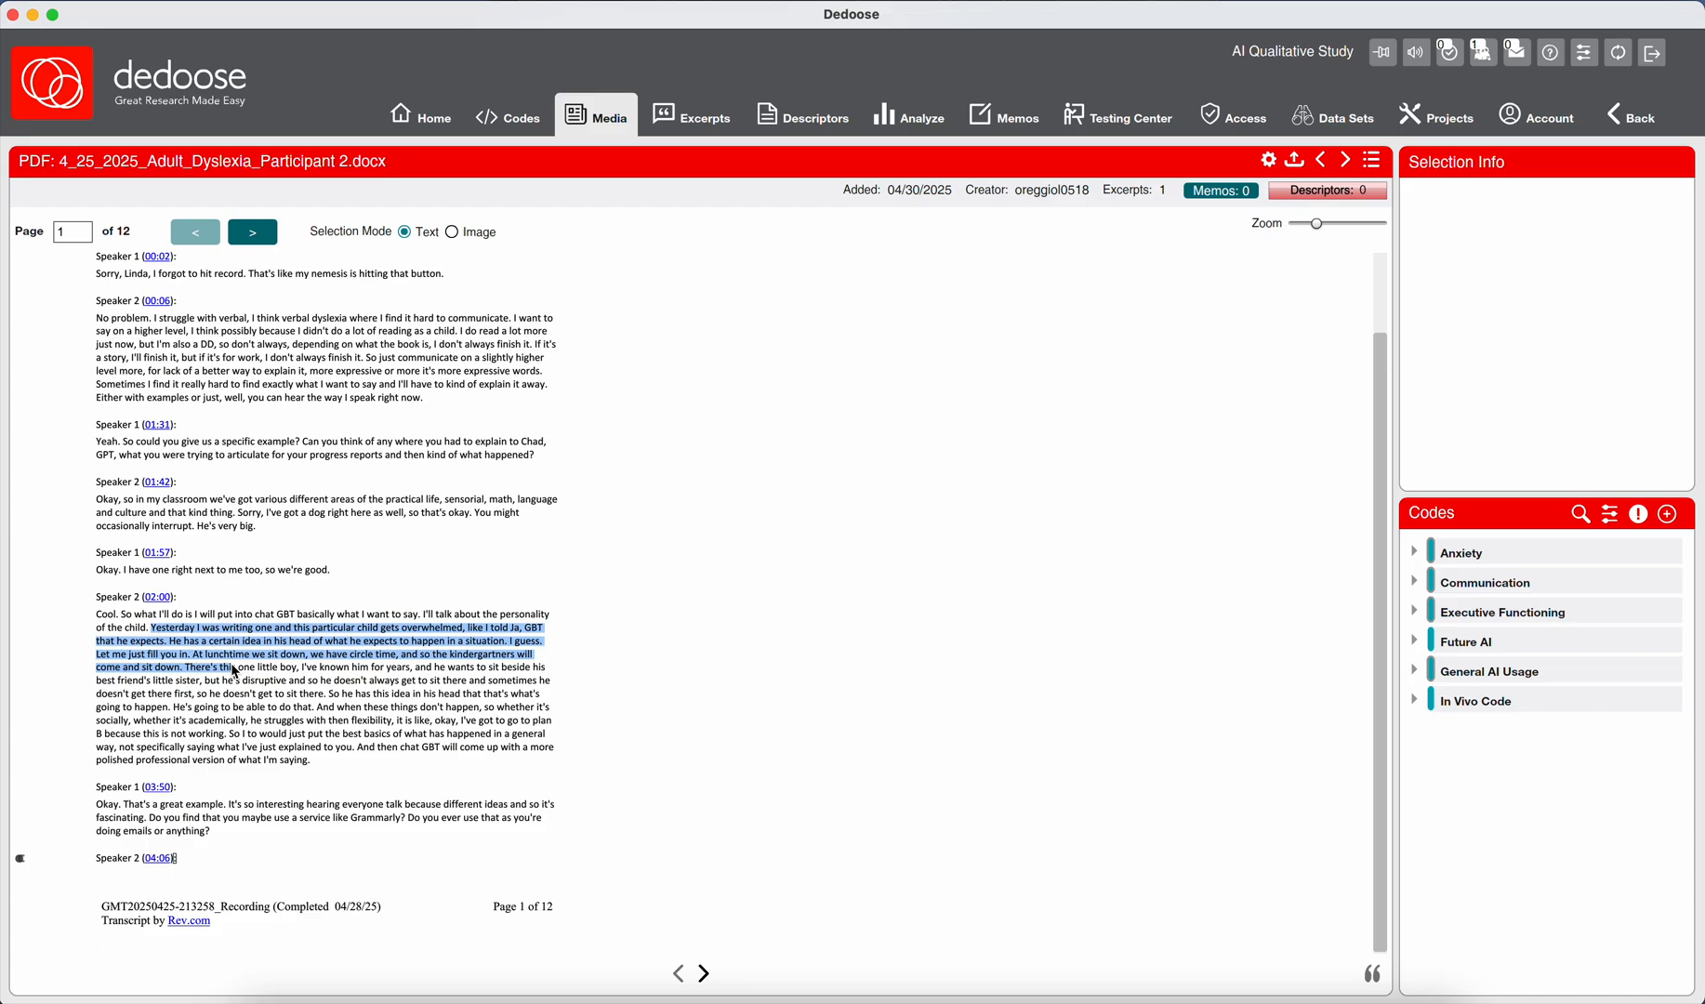
pyautogui.moveTo(235, 670); pyautogui.dragTo(268, 705)
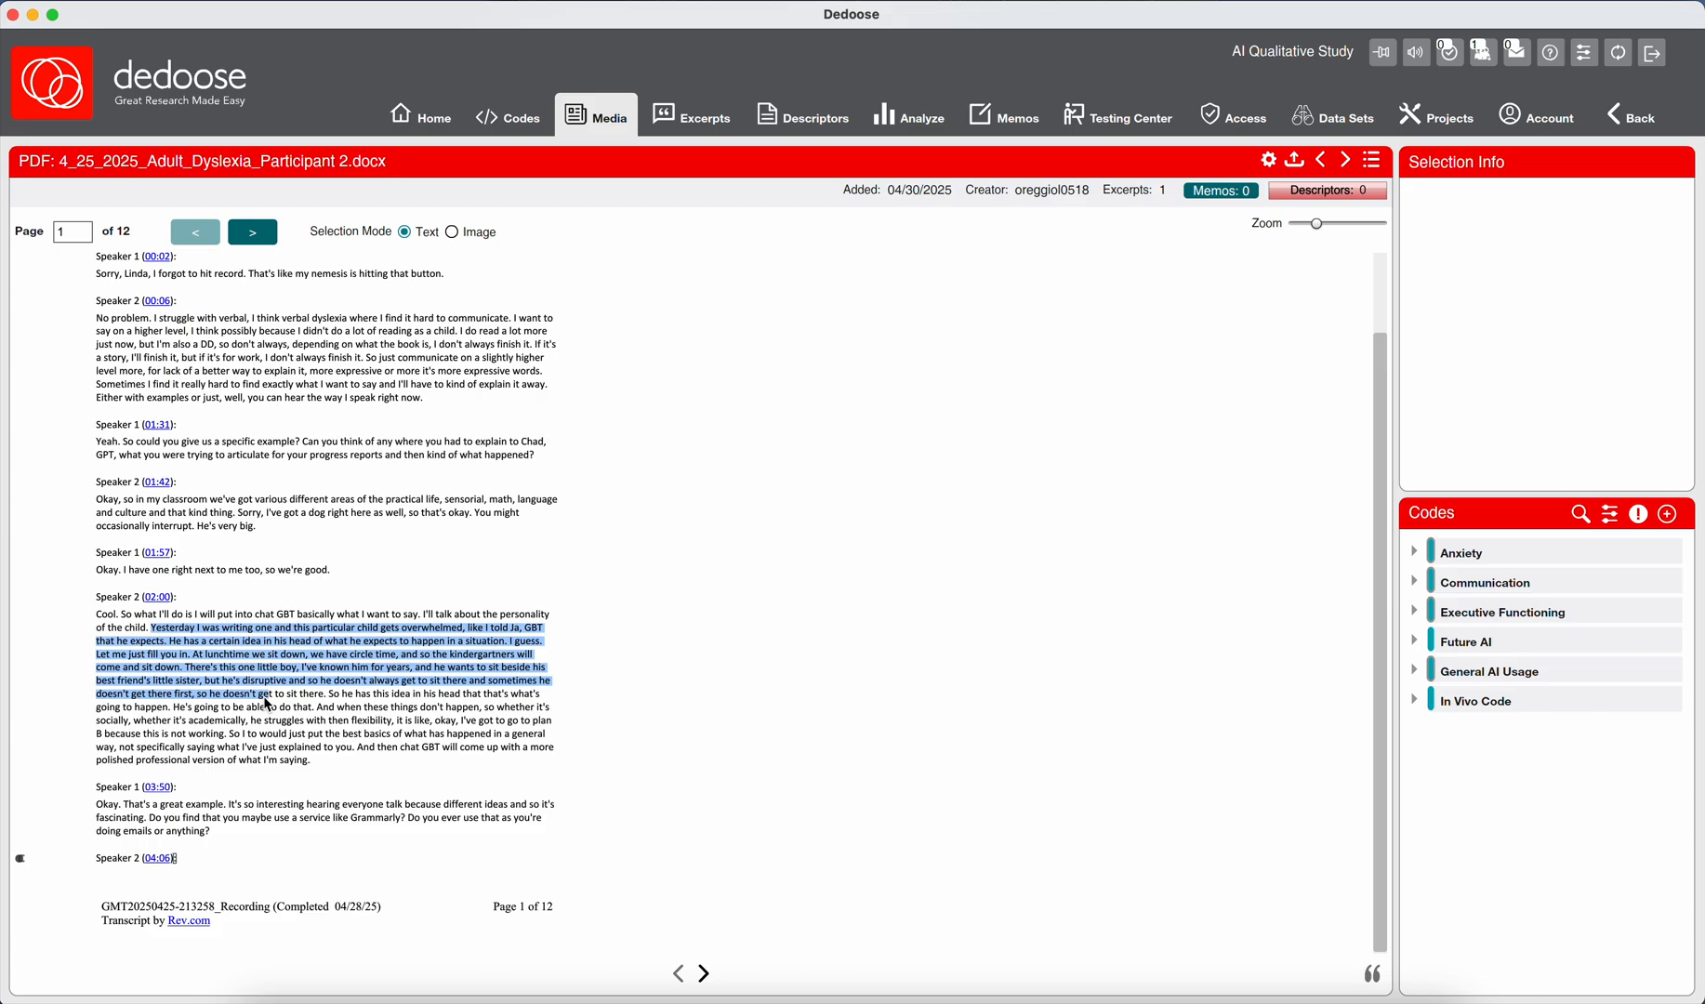
pyautogui.moveTo(268, 705); pyautogui.dragTo(398, 727)
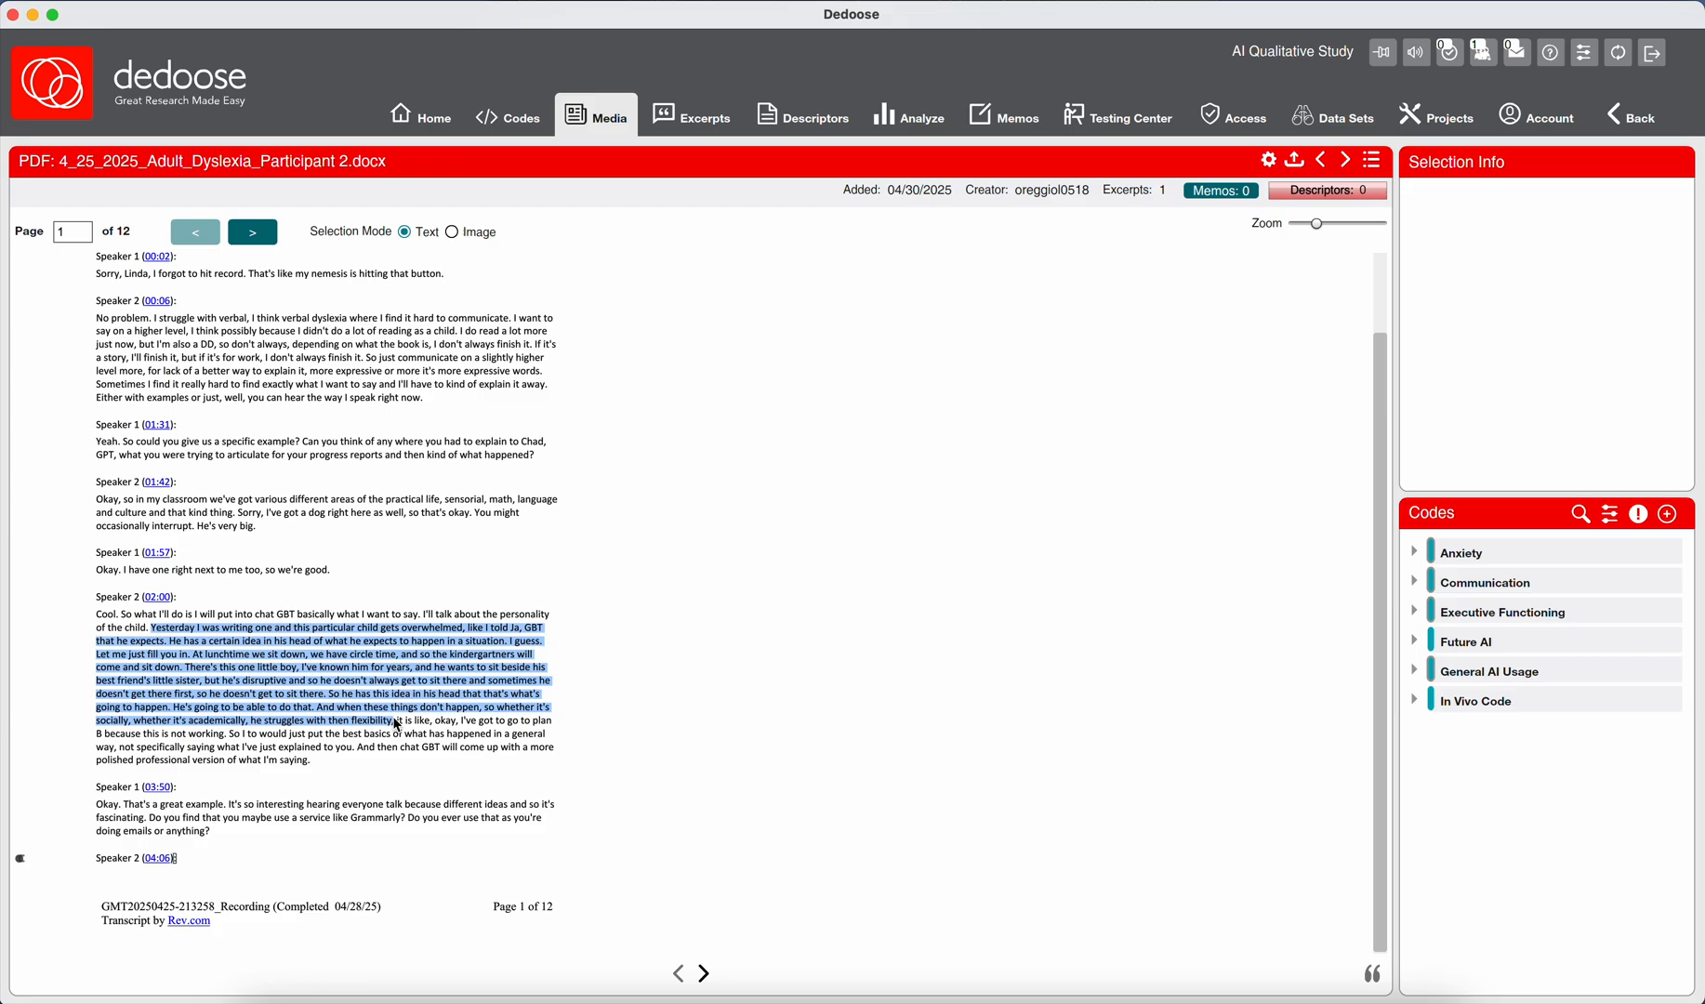
pyautogui.moveTo(394, 724); pyautogui.dragTo(153, 633)
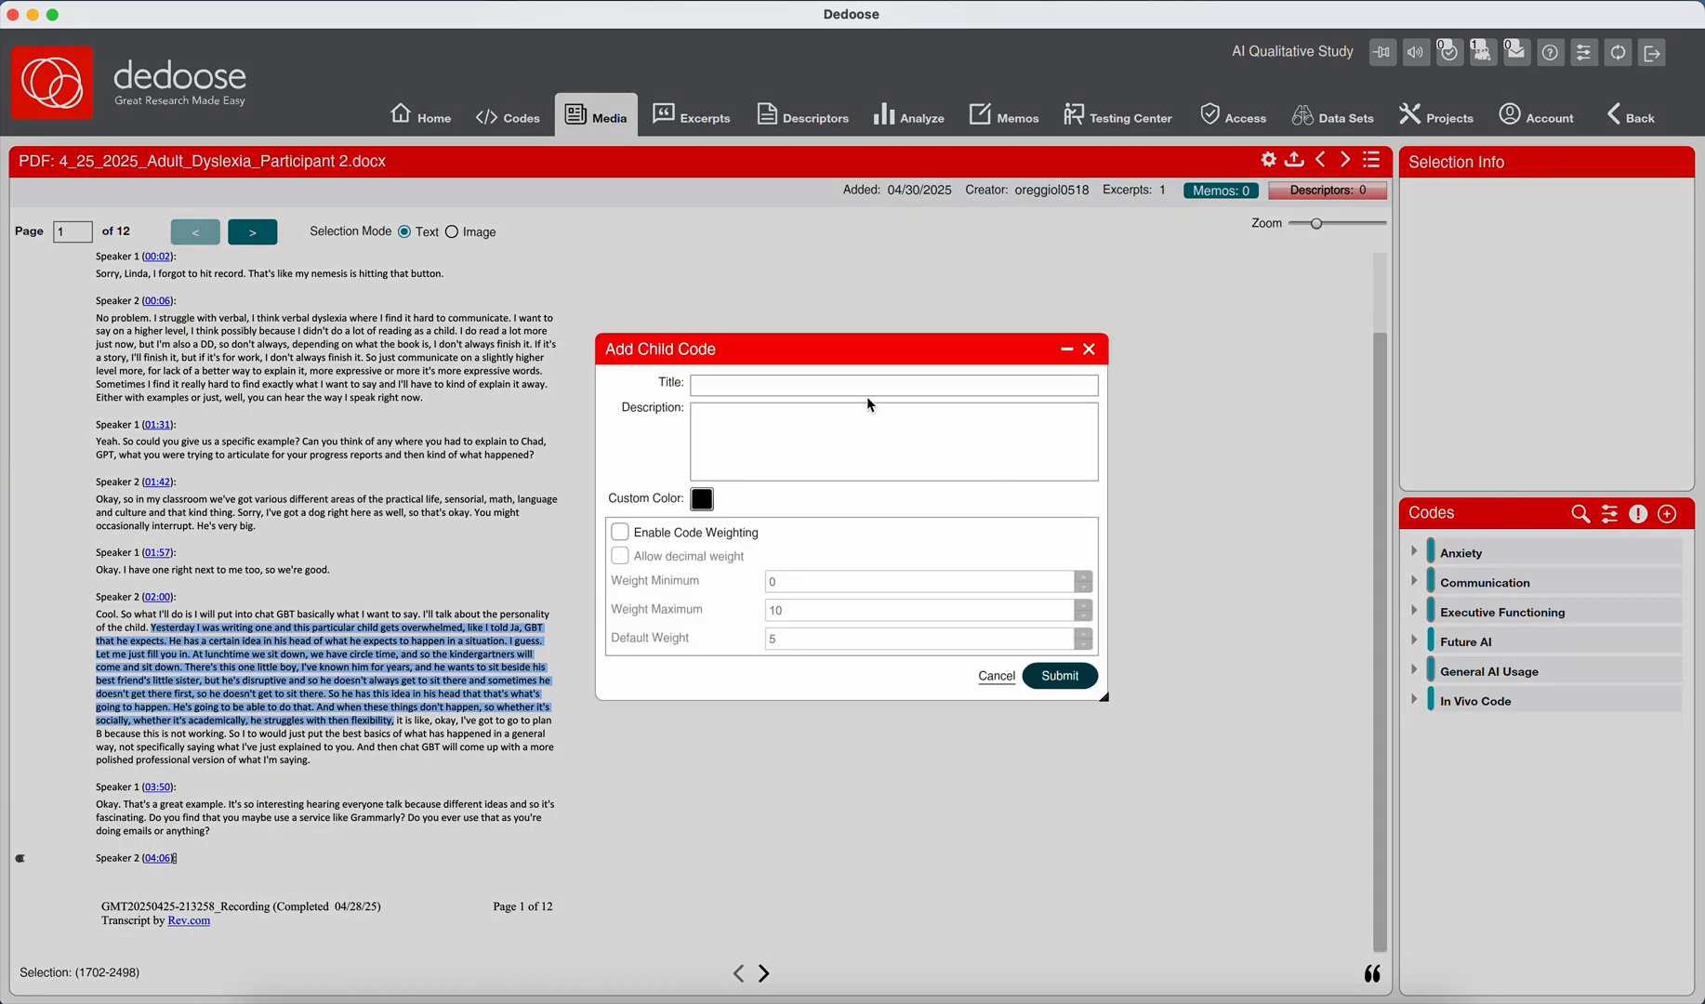
# Start a child code under Communication titled "Chat GPT; Describing Behavior; Emotional Nuance".
pyautogui.click(863, 392)
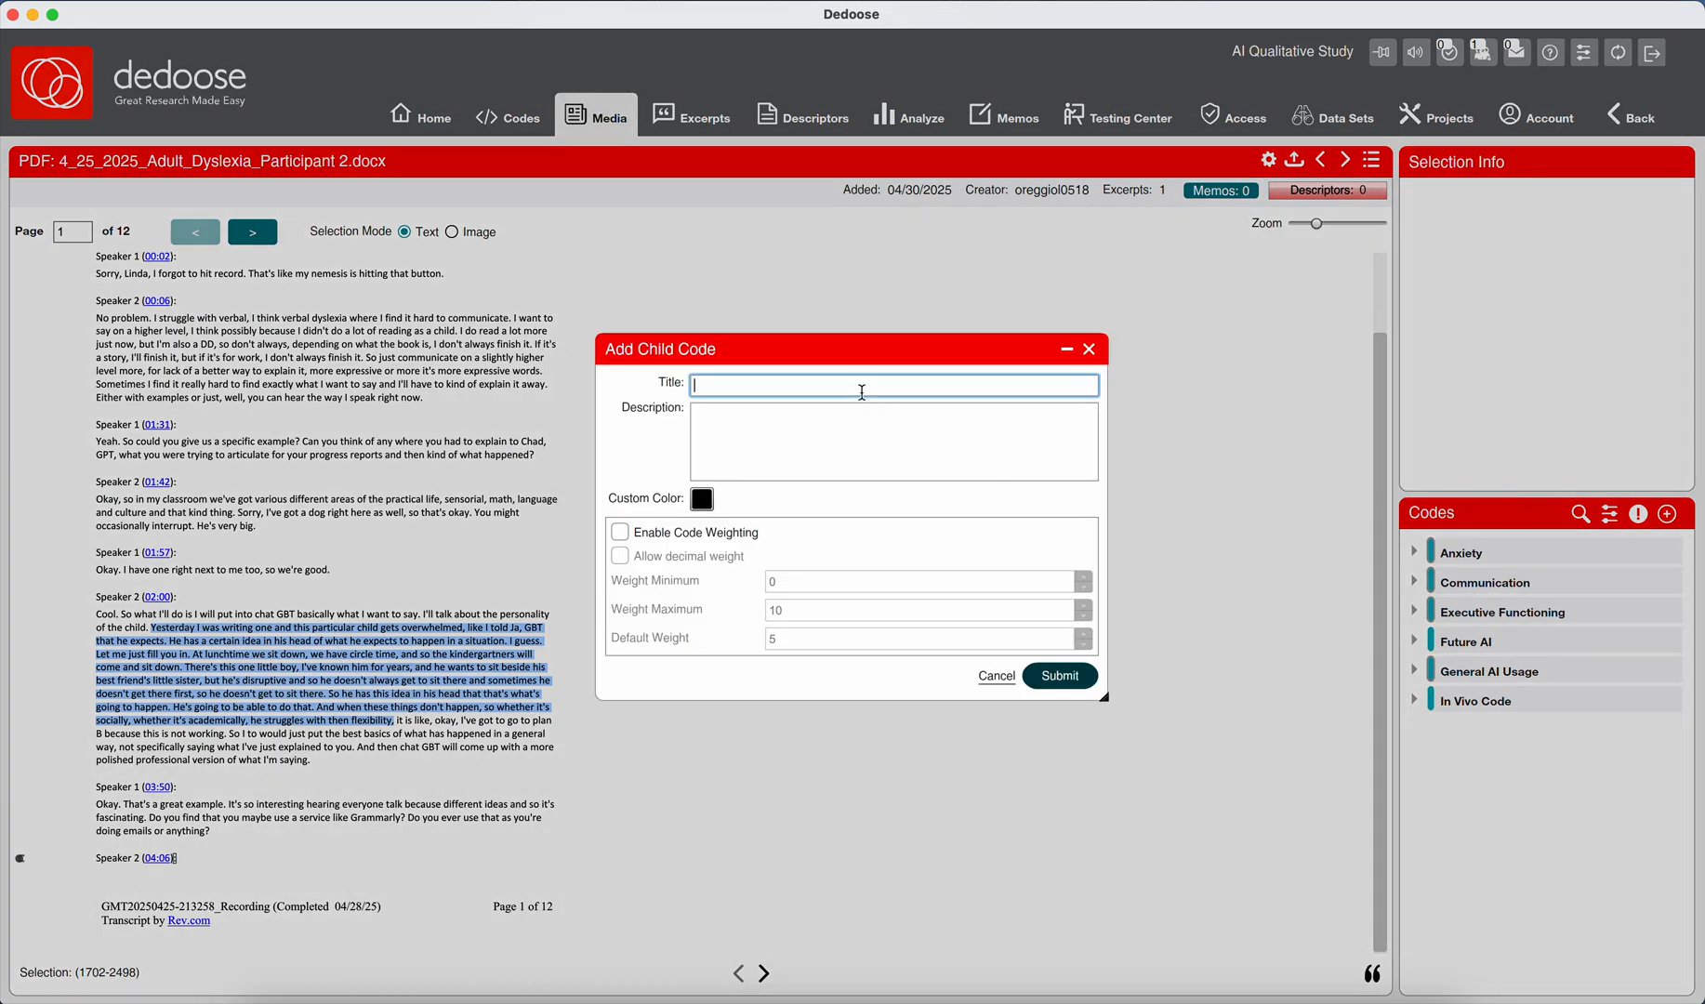
pyautogui.write('Chat GPT; Describe')
pyautogui.press('BackSpace')
pyautogui.write('ing')
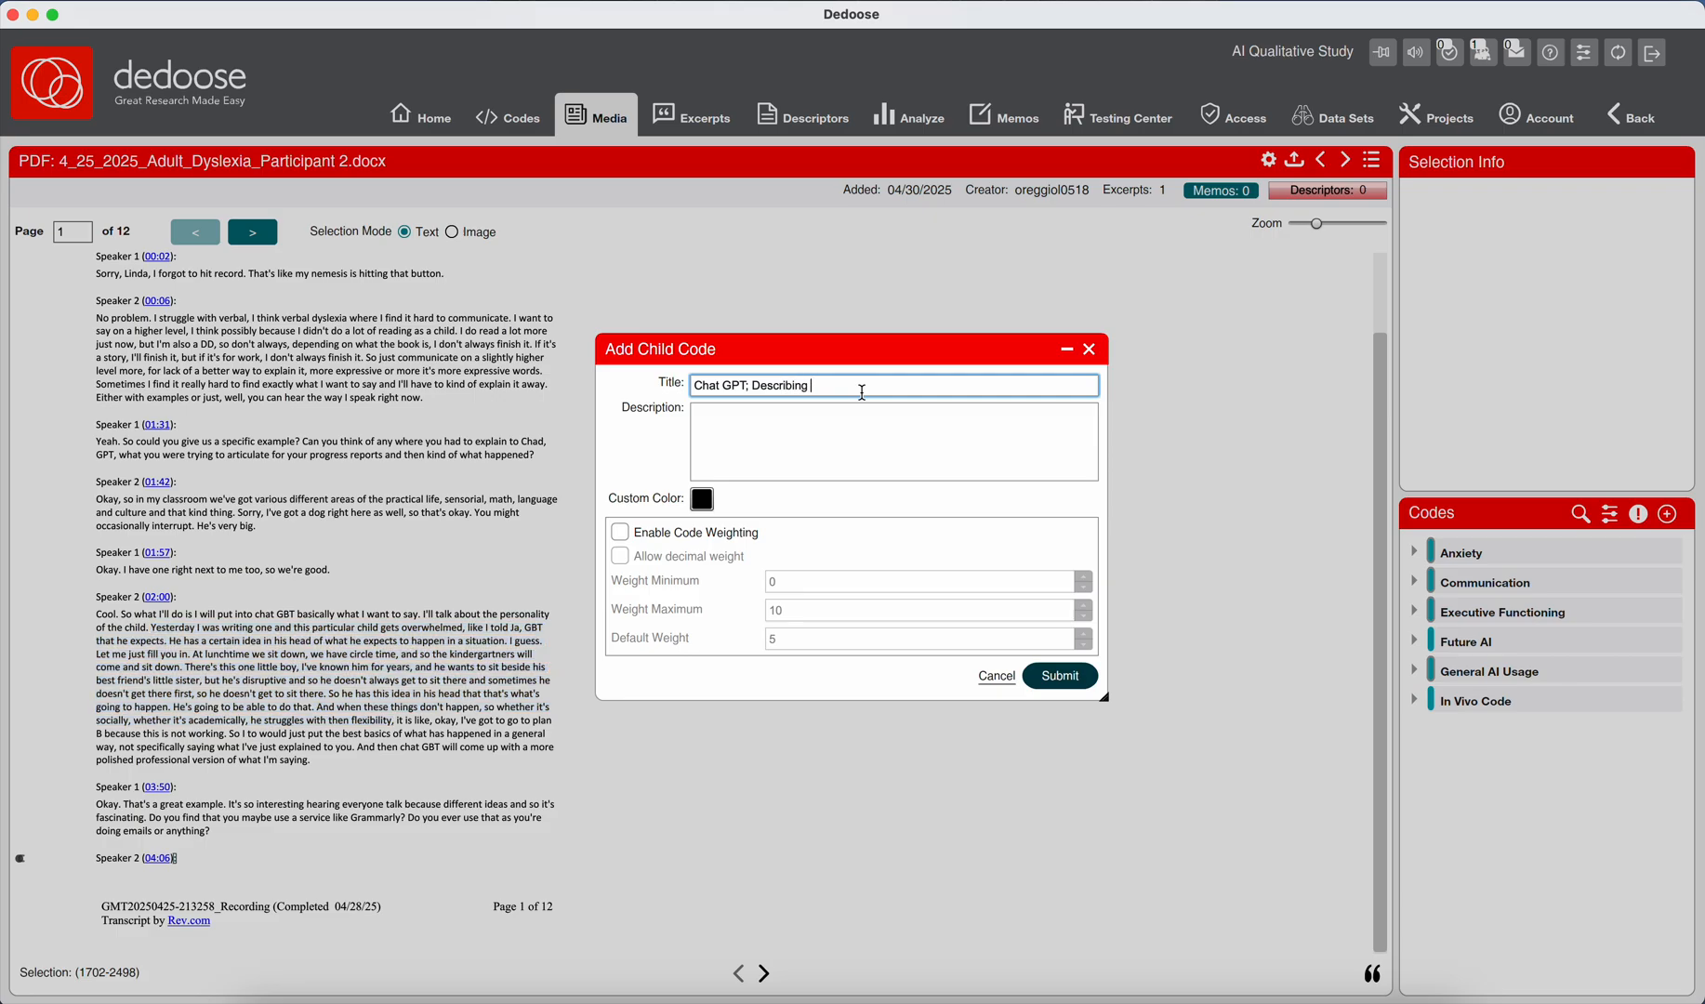
pyautogui.write(' Behavior')
pyautogui.write(';')
pyautogui.press('BackSpace')
pyautogui.write('r; Emotional Nuance')
# Begin the child code's description with "Participant relies on ChatGPT to help frame nuanced behavioral and emotional descriptions".
pyautogui.click(857, 441)
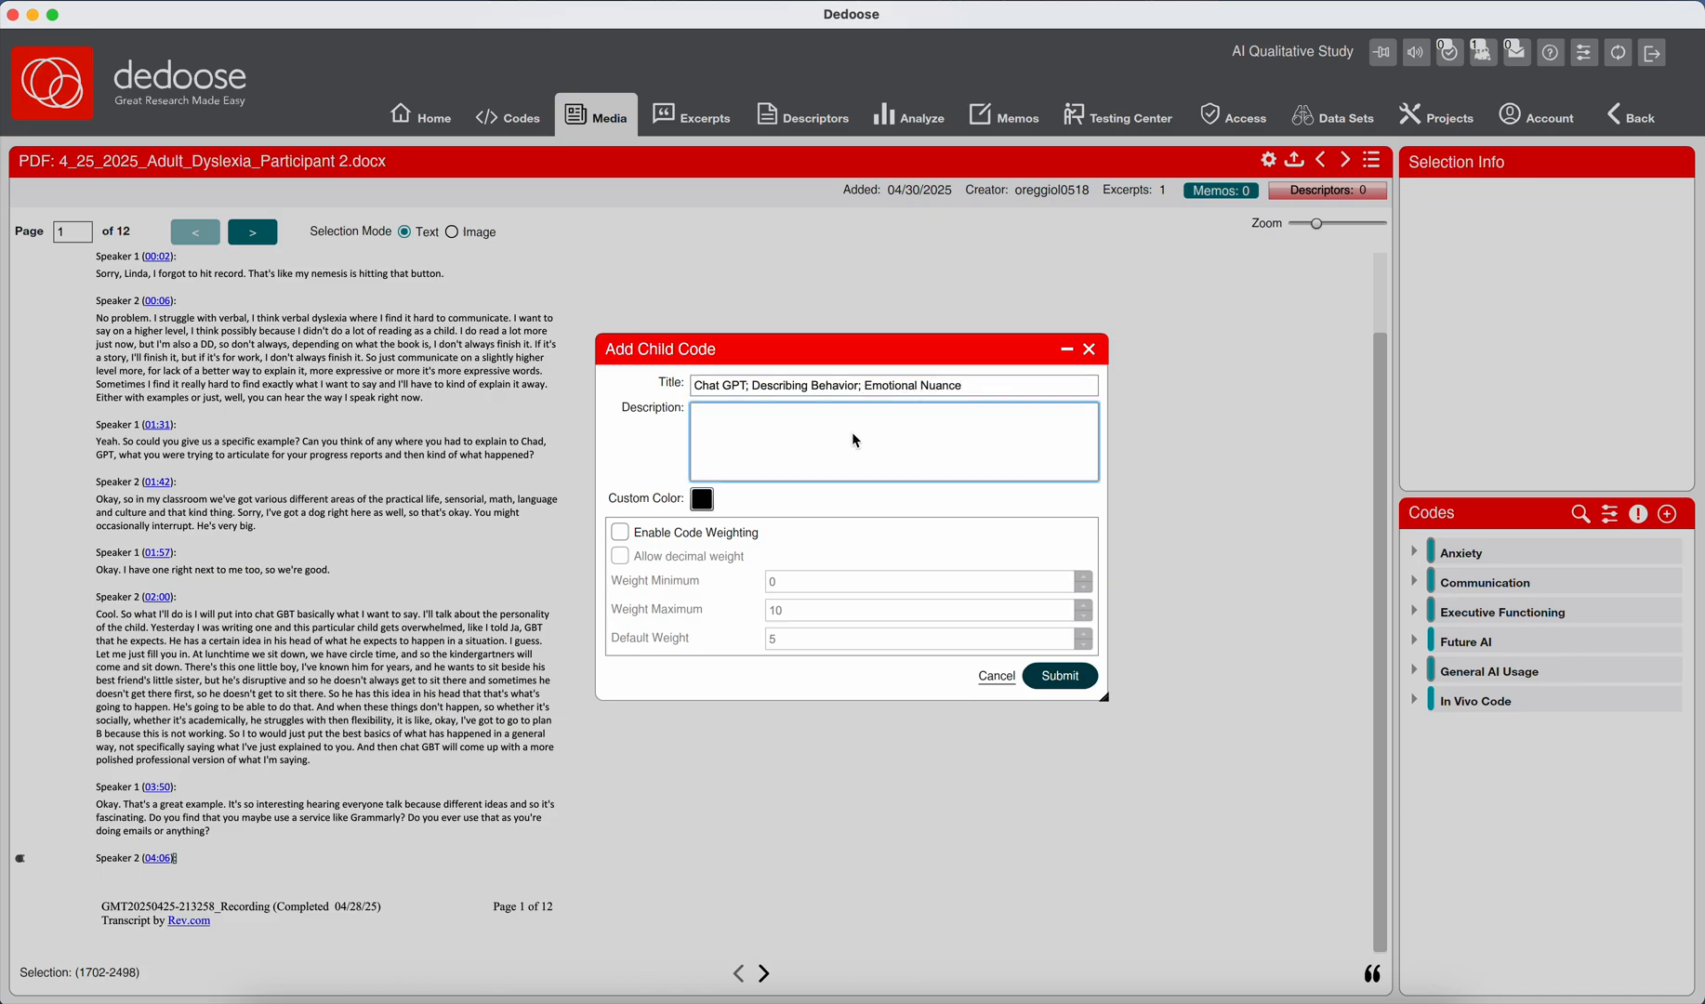
pyautogui.write('Participant relies')
pyautogui.write('on ChatGPT to help frame nua')
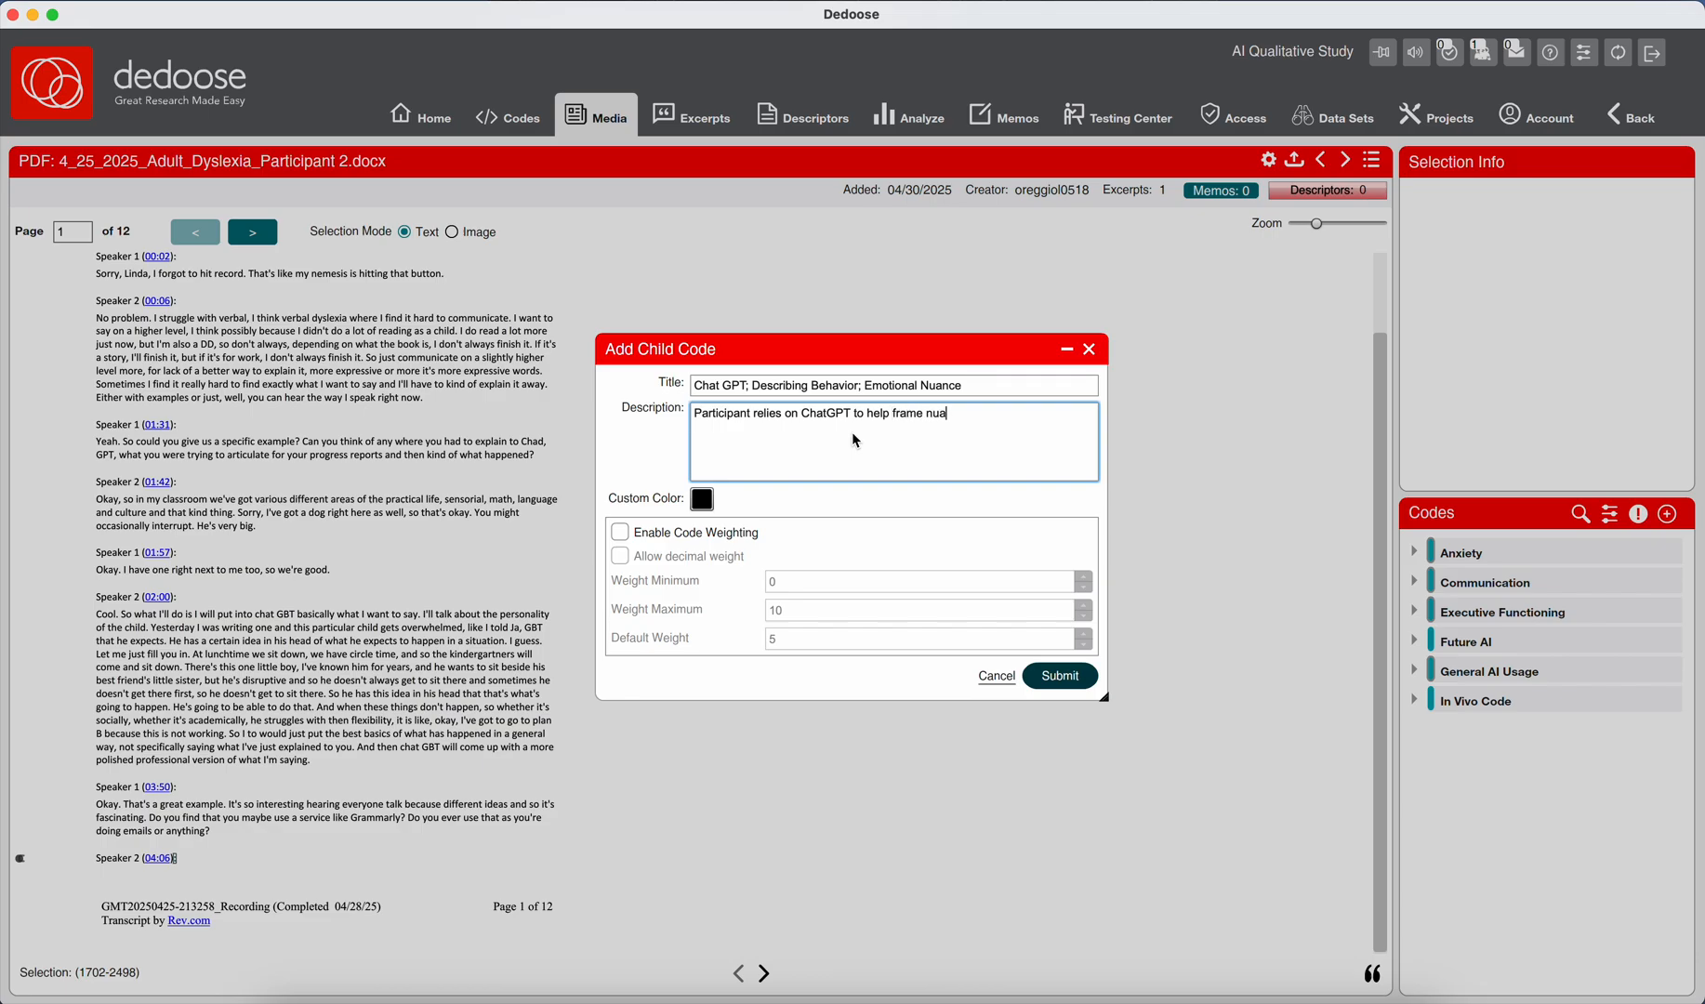
pyautogui.write('nced')
pyautogui.write(' behavior')
pyautogui.write('al ')
pyautogui.write('and emotional des')
pyautogui.write('criptions ')
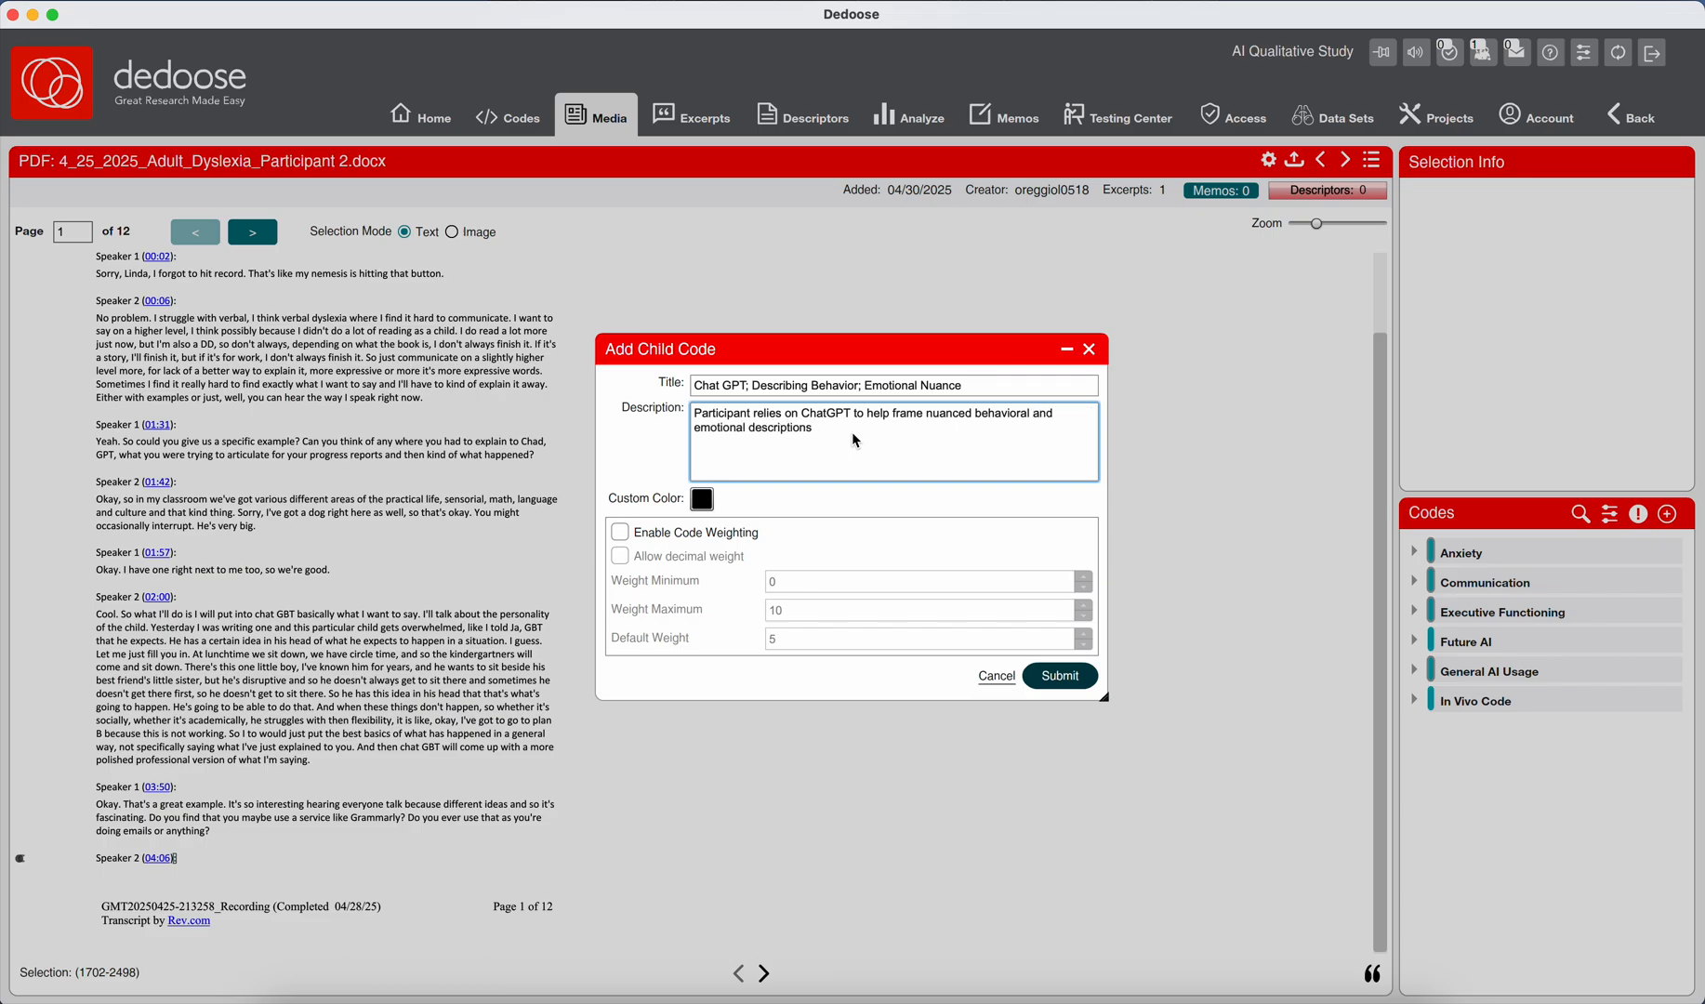
pyautogui.write('in a clear, professional tone for documentation.')
# Finish the description with "in a clear, professional tone for documentation." and submit the code with code weighting enabled.
pyautogui.click(753, 532)
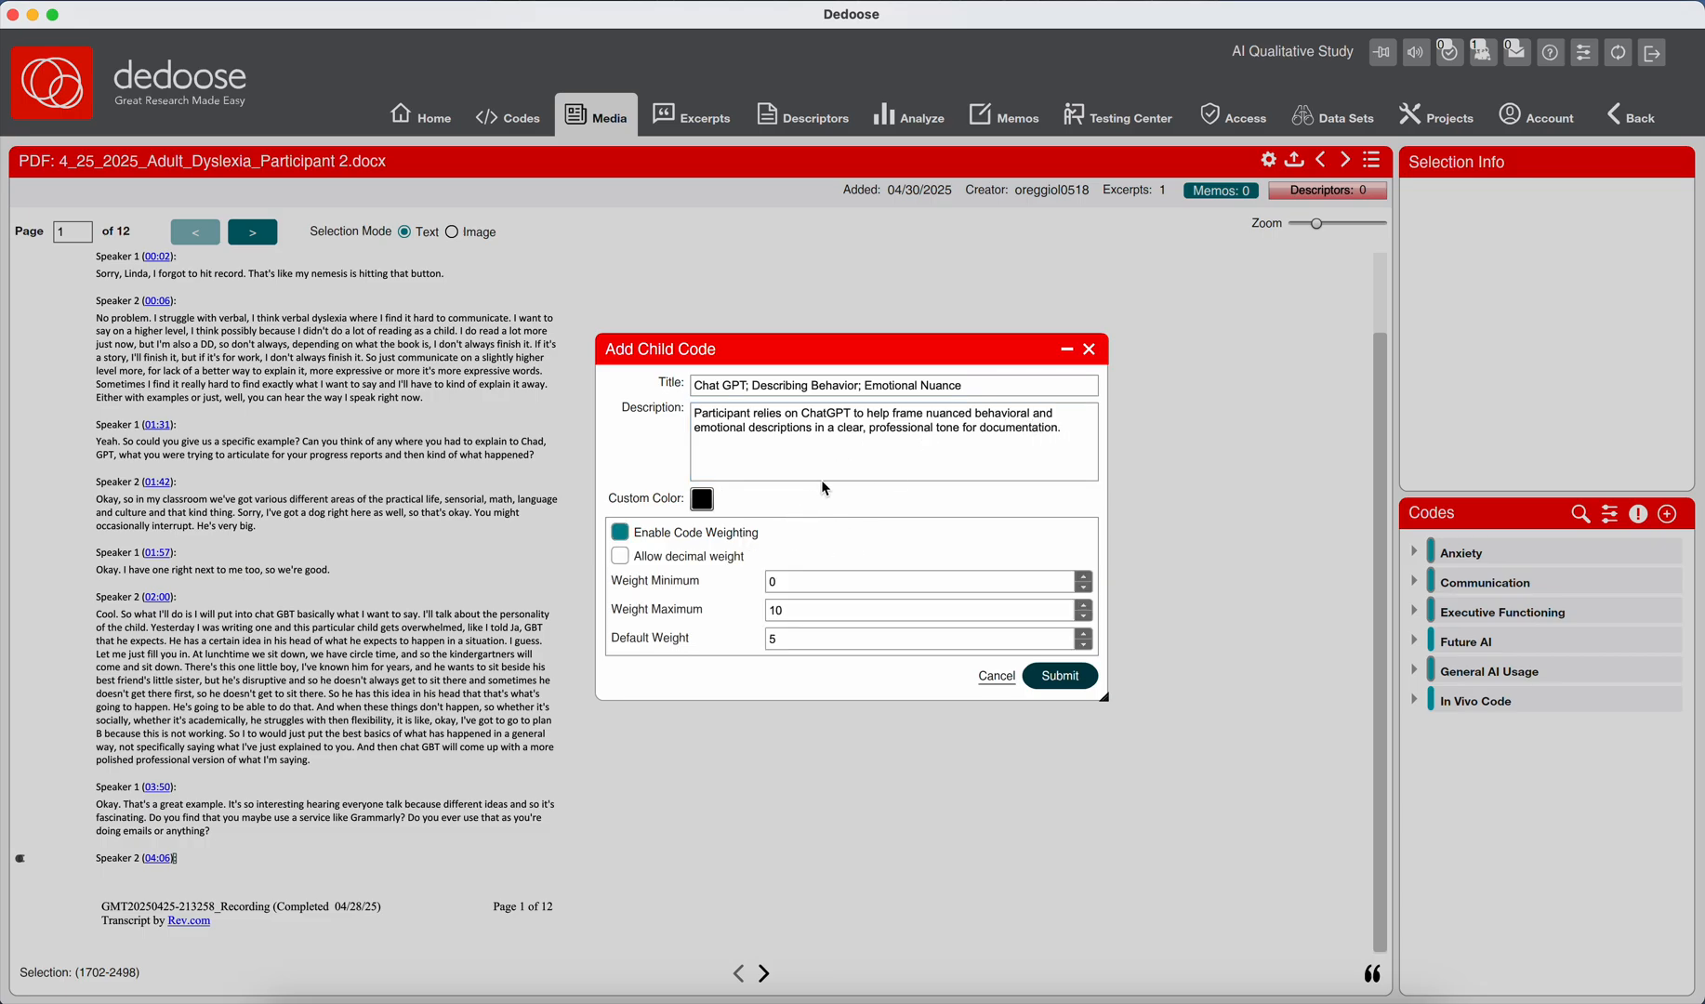
pyautogui.click(1053, 682)
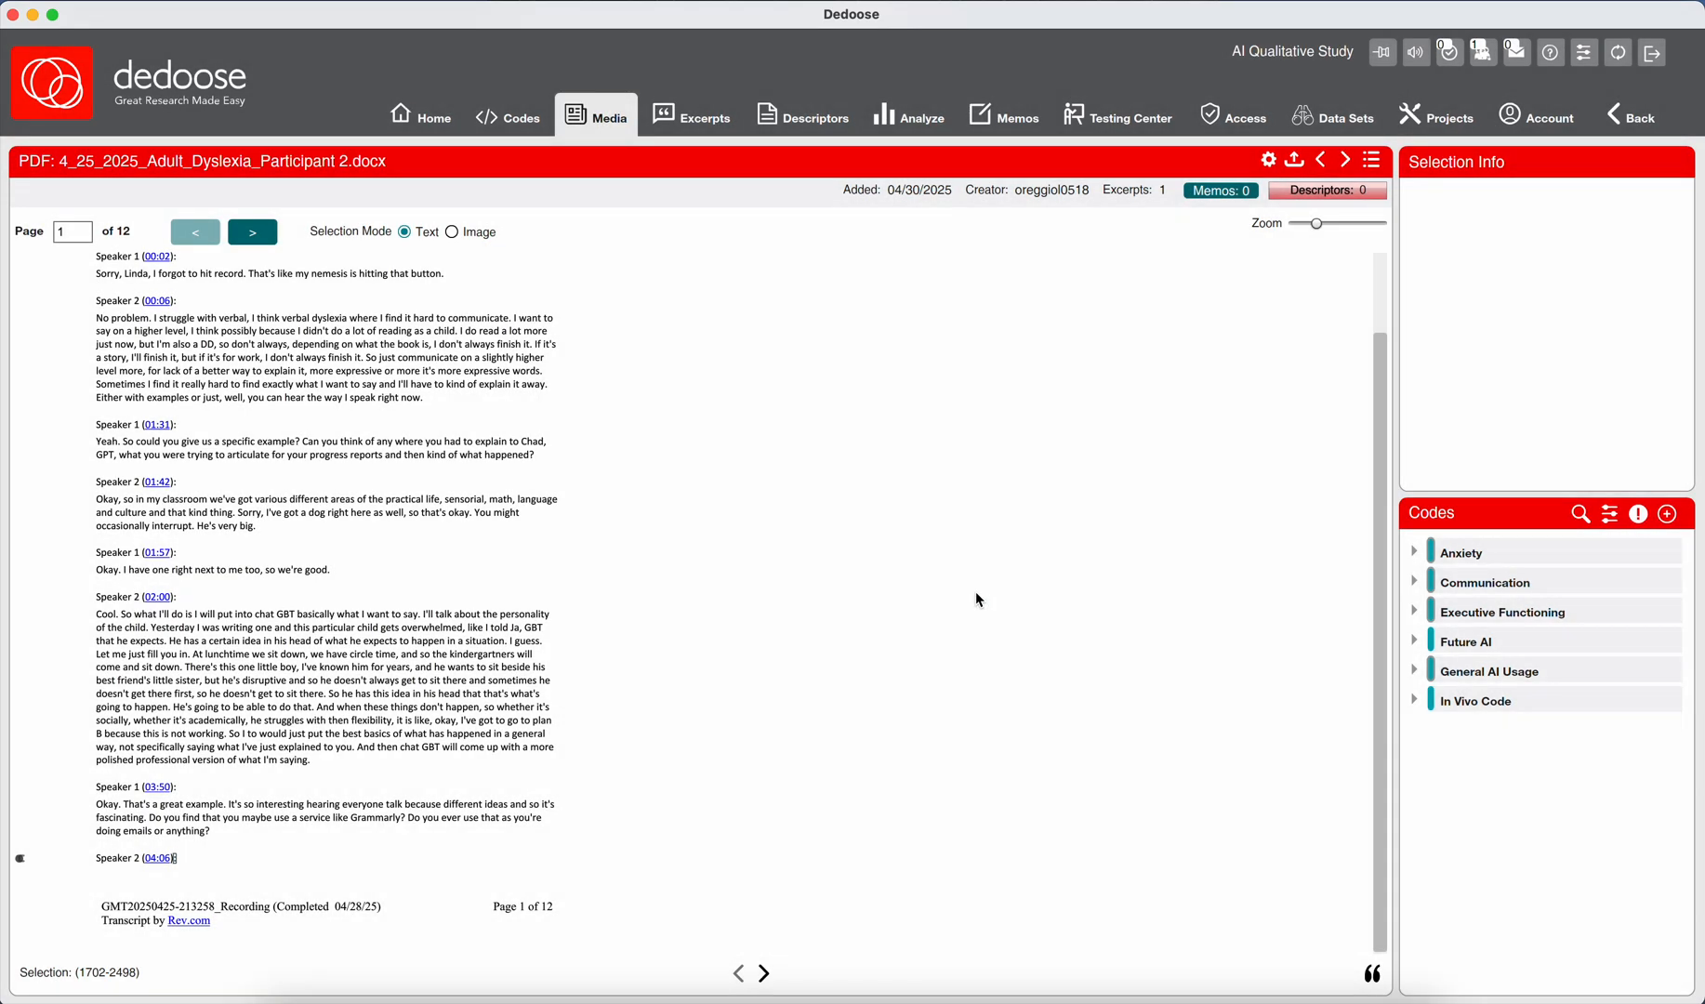